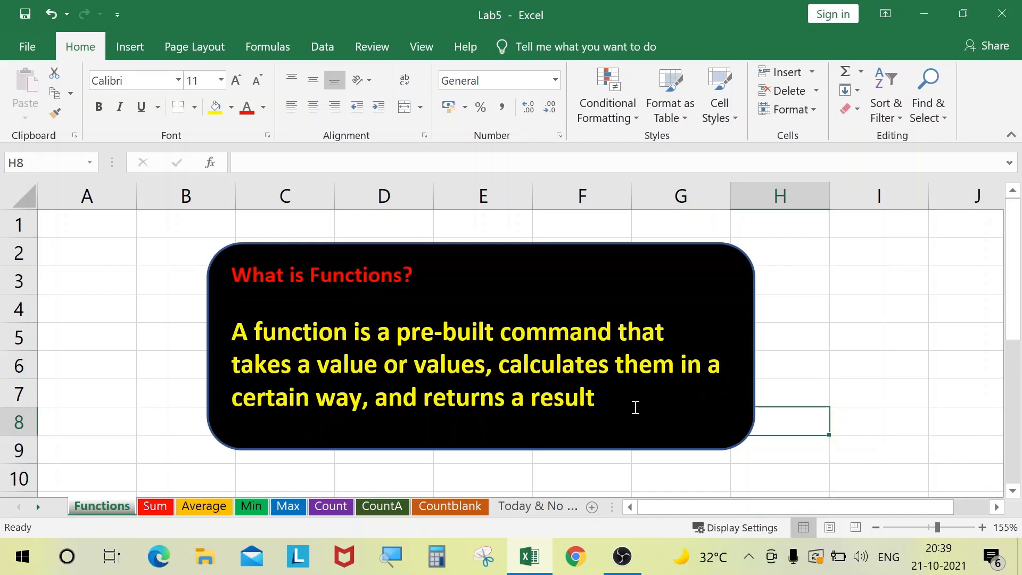
On the Sum sheet, enter the formula =sum(10,20,30) in cell D4.
left_click(164, 507)
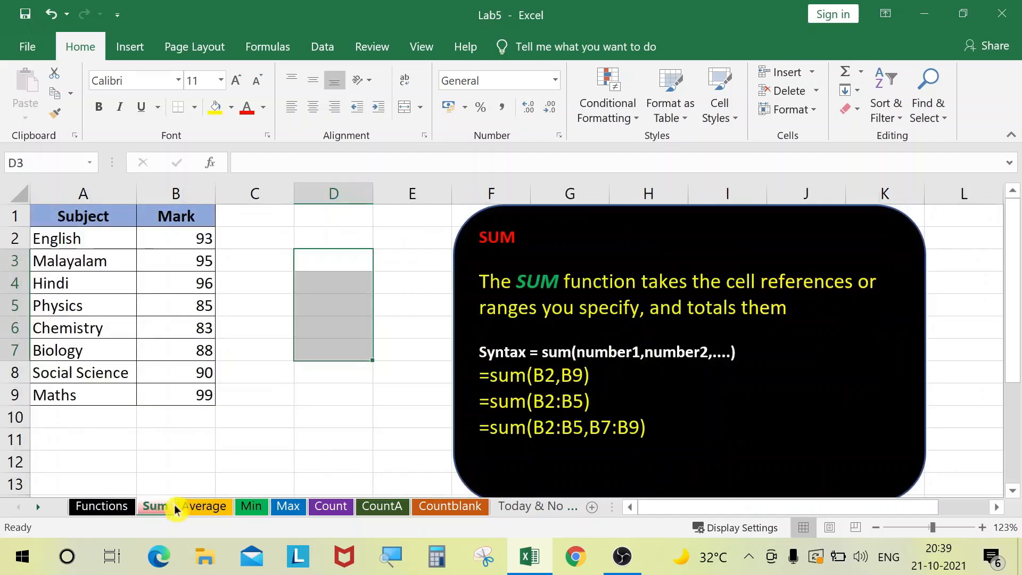
left_click(347, 411)
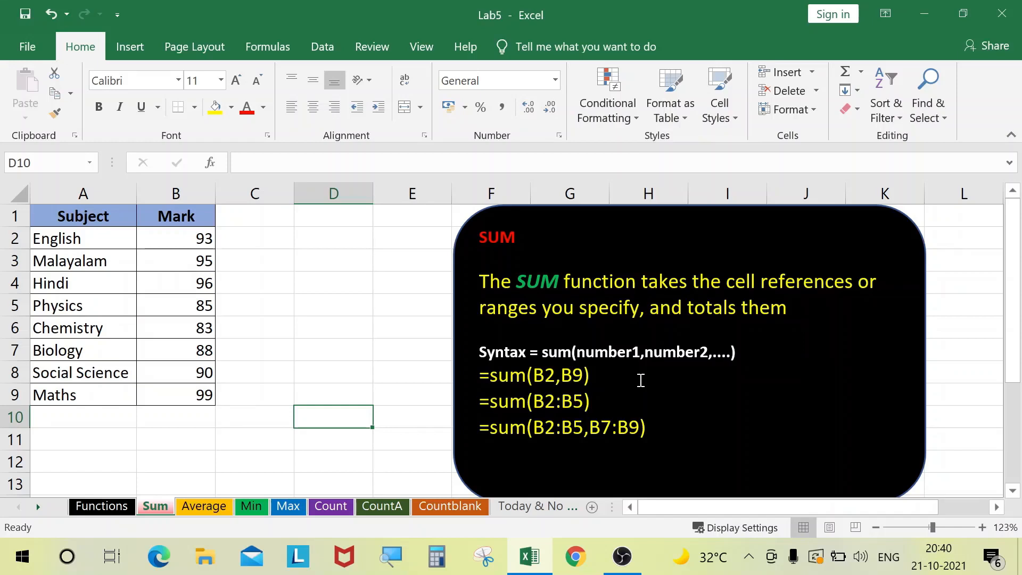
left_click(331, 280)
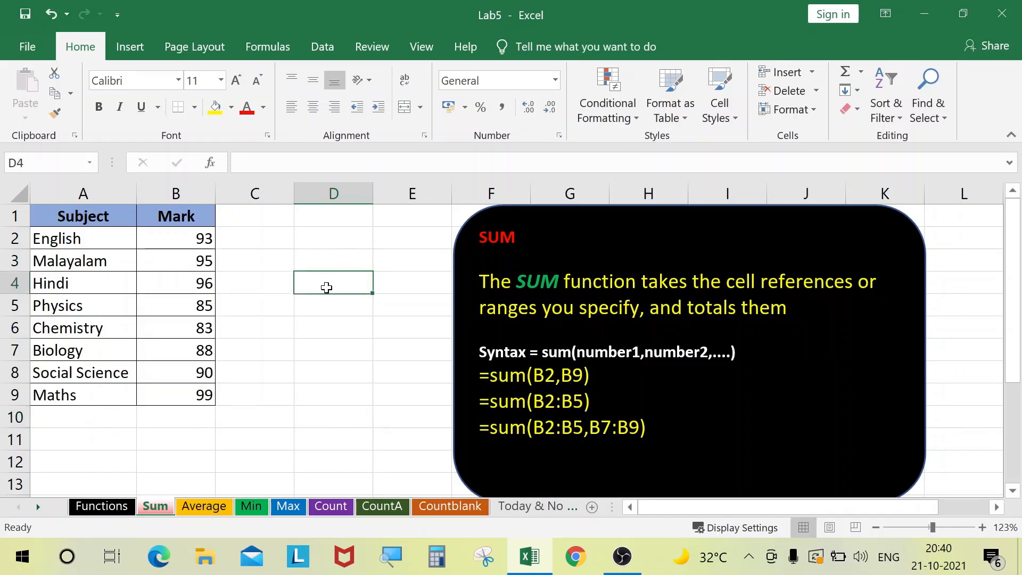
type("=")
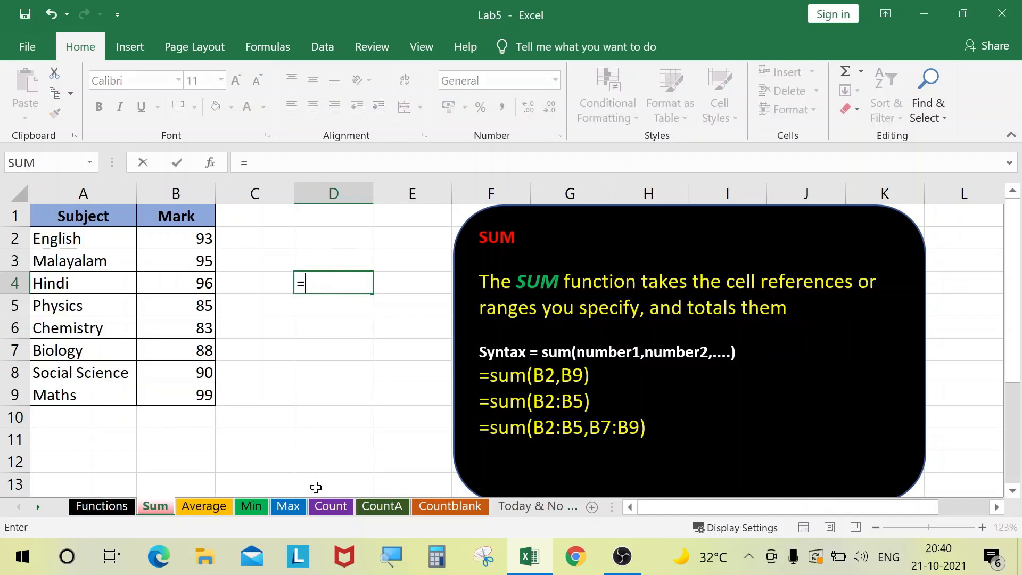
type("sum")
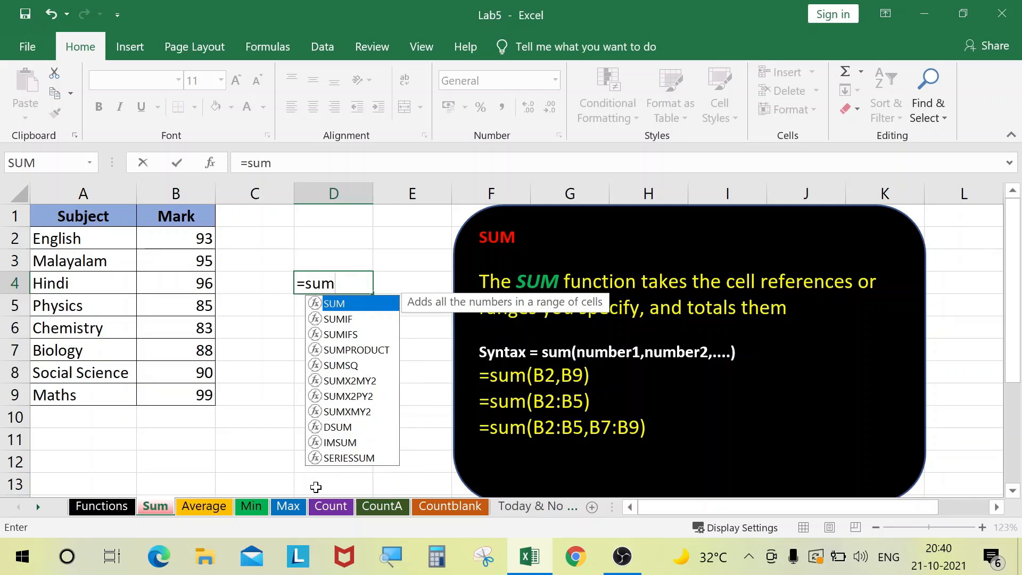
type("(")
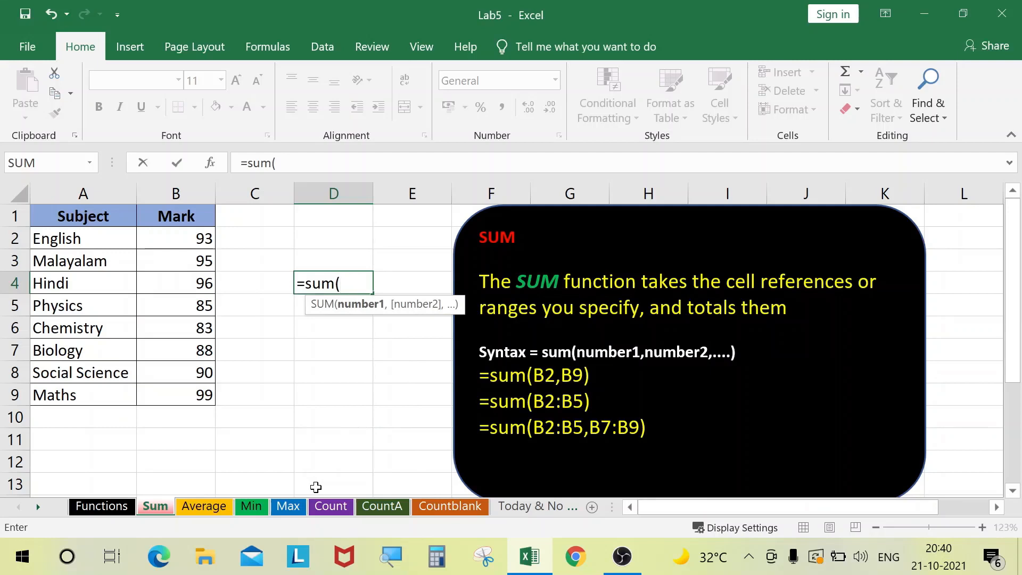
type("10,")
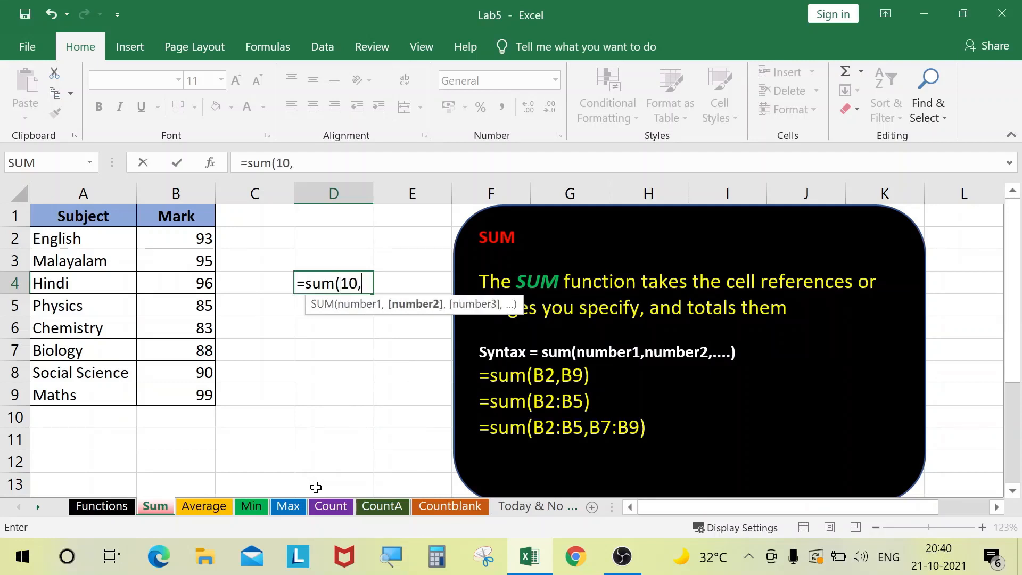
type("20,30")
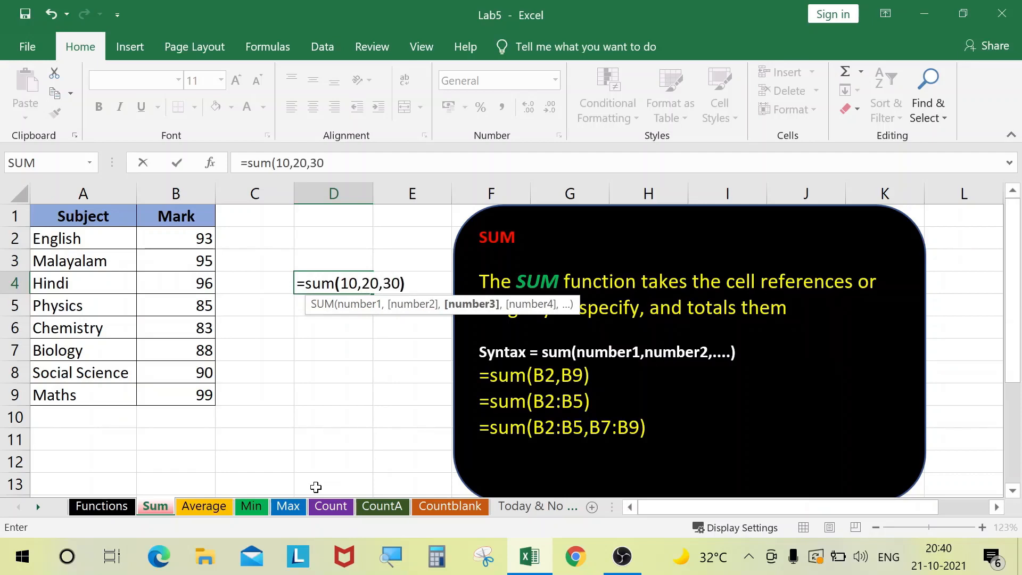
type(")")
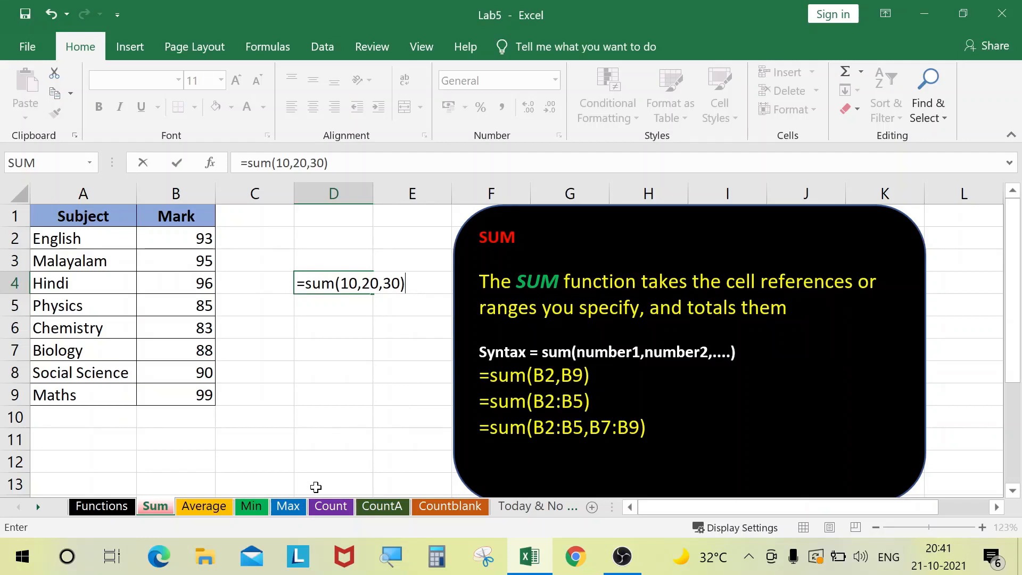
key("Return")
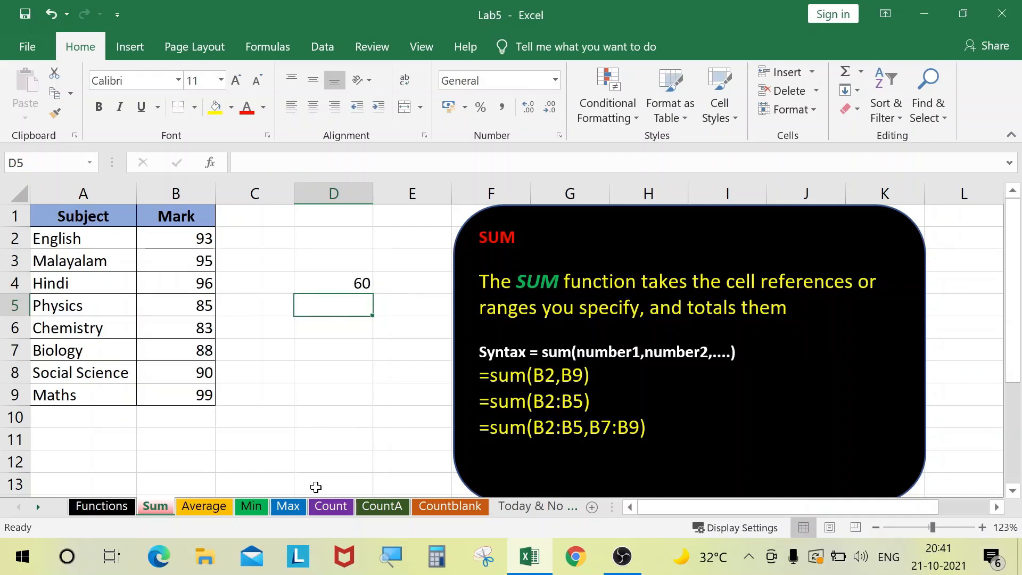
Enter a SUM formula in cell D5 that adds the English and Maths marks, =sum(B2,B9).
type("=sum")
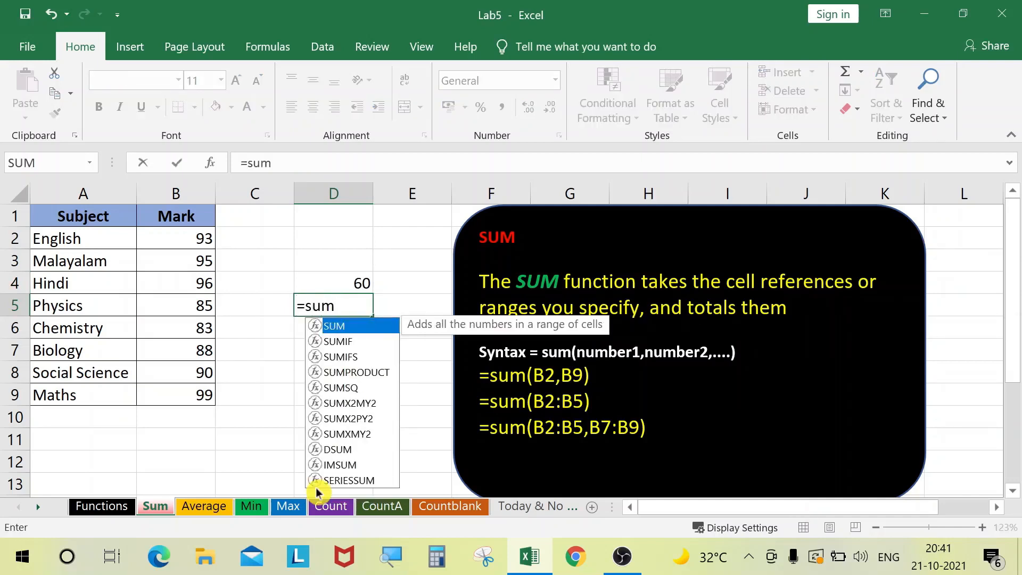
type("(")
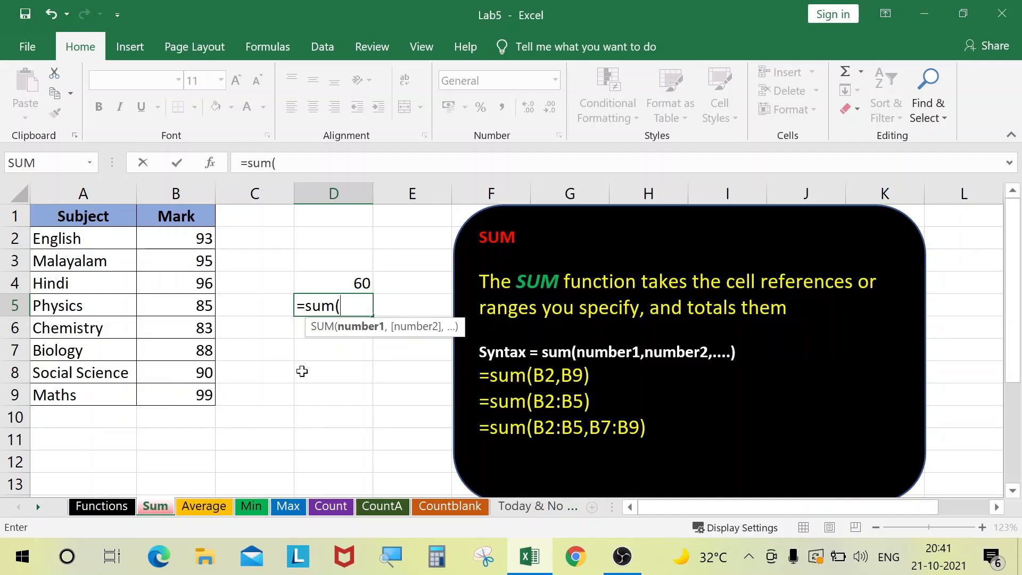
left_click(184, 243)
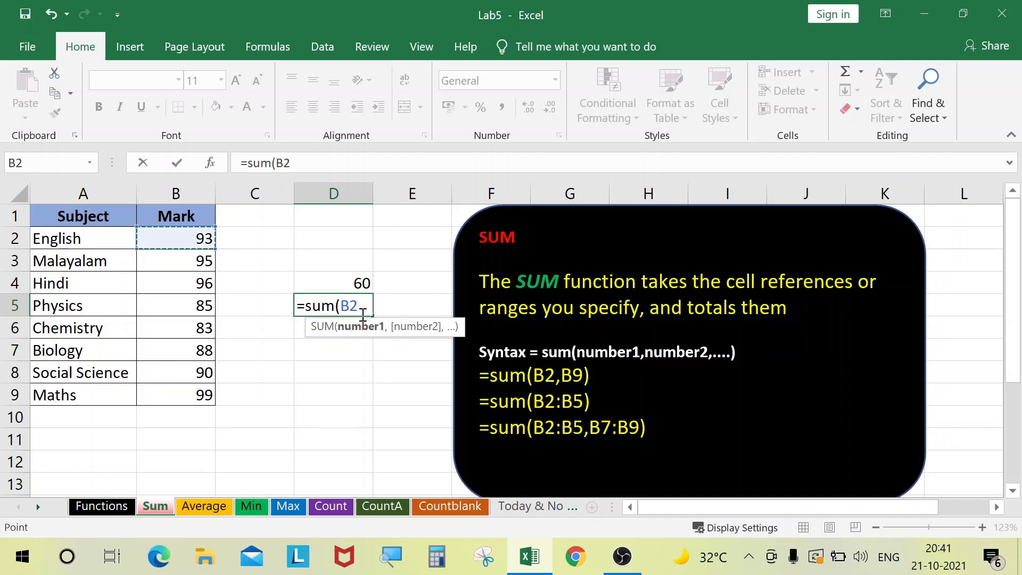
type(",")
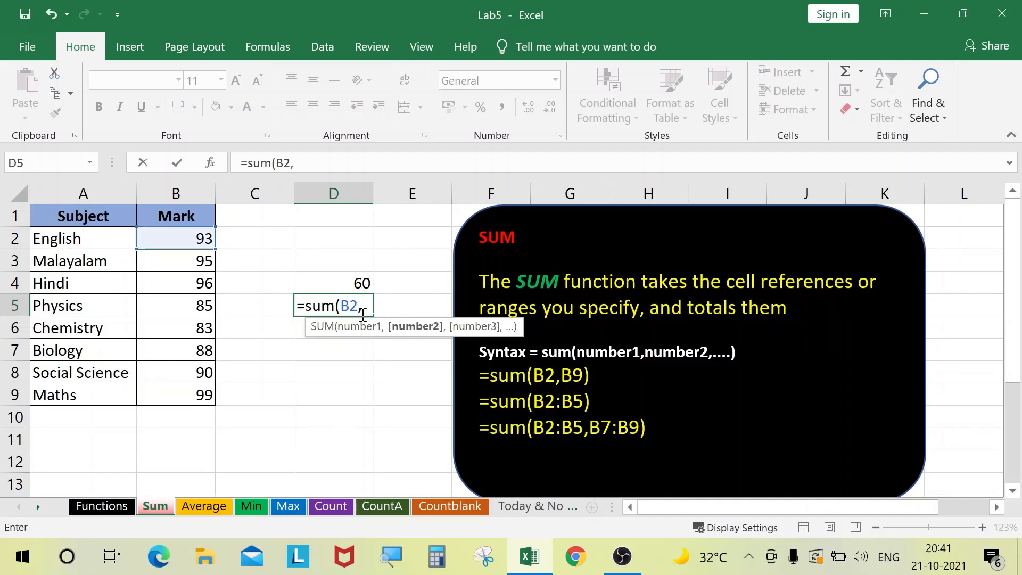
left_click(159, 396)
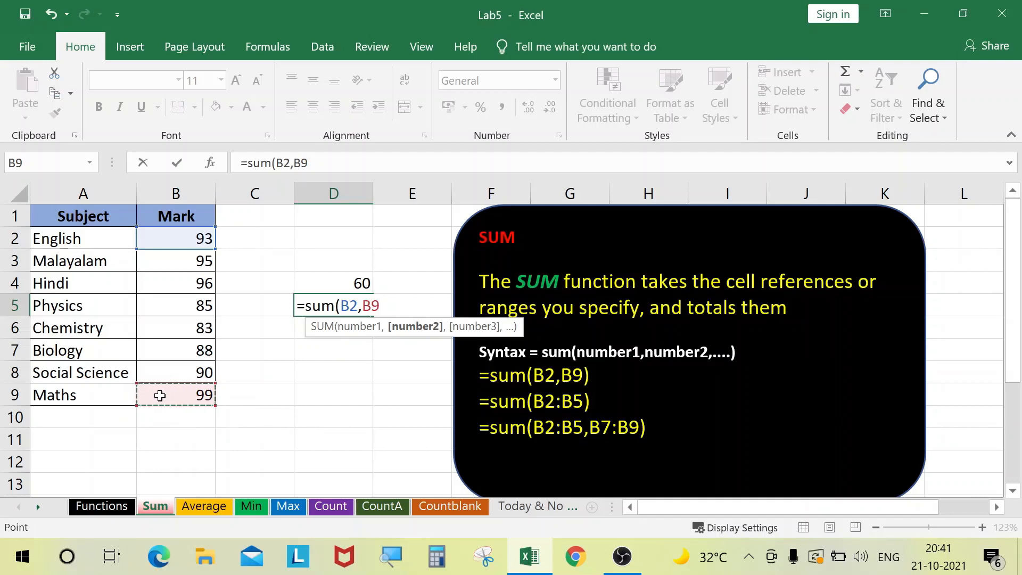
type(")")
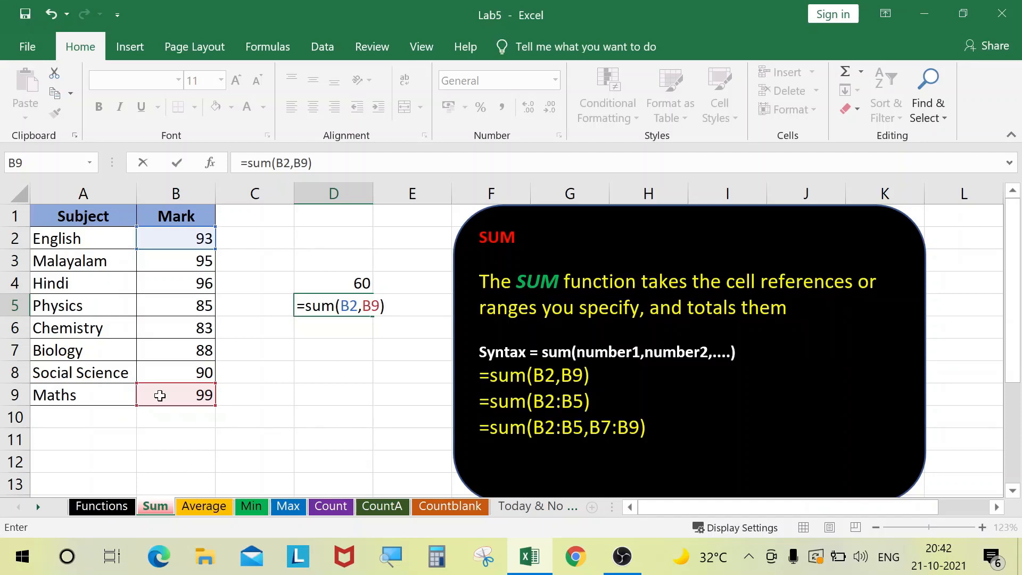
key("Return")
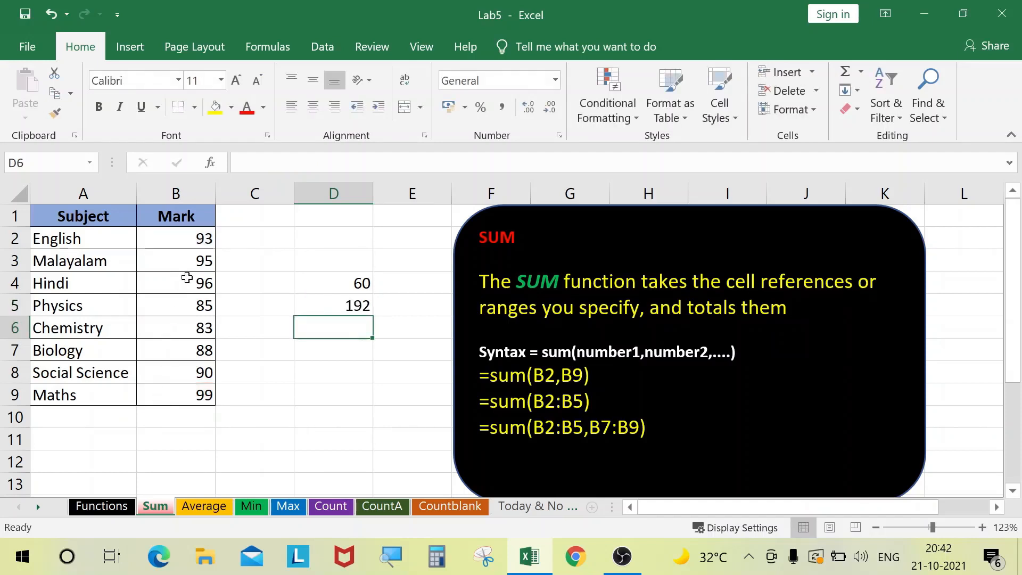
Change the English mark in cell B2 to 90.
left_click(194, 238)
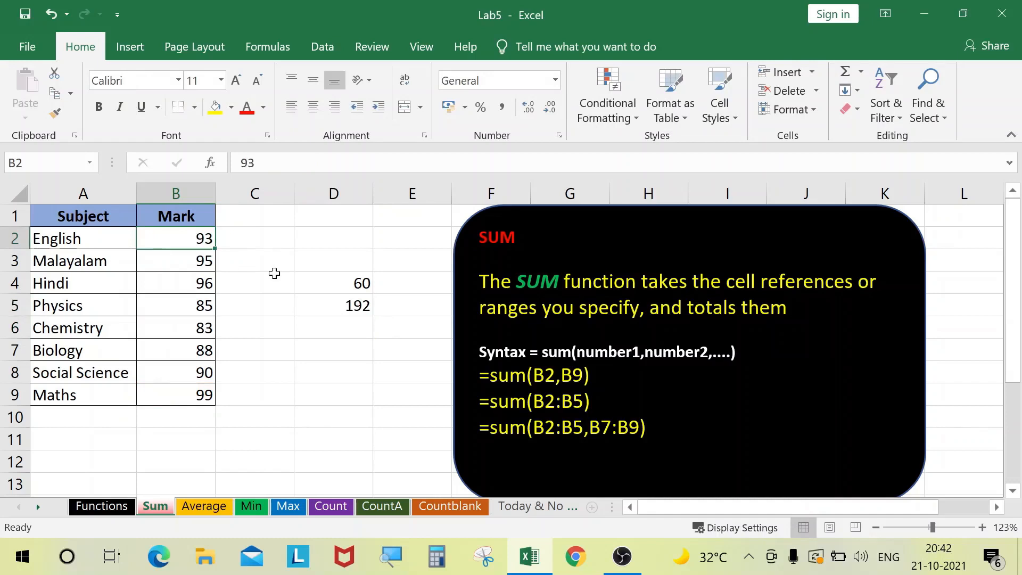
type("90")
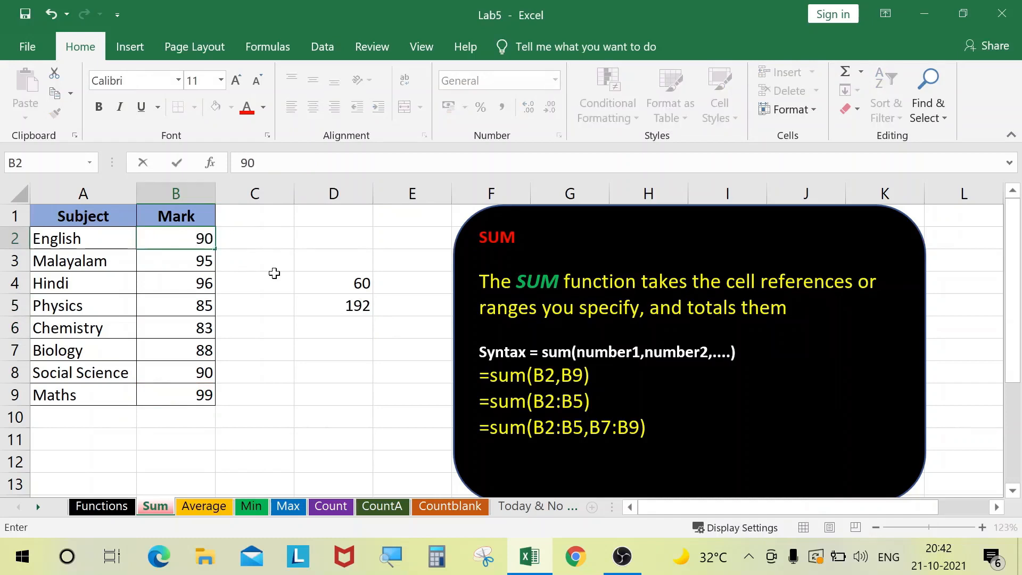
key("Return")
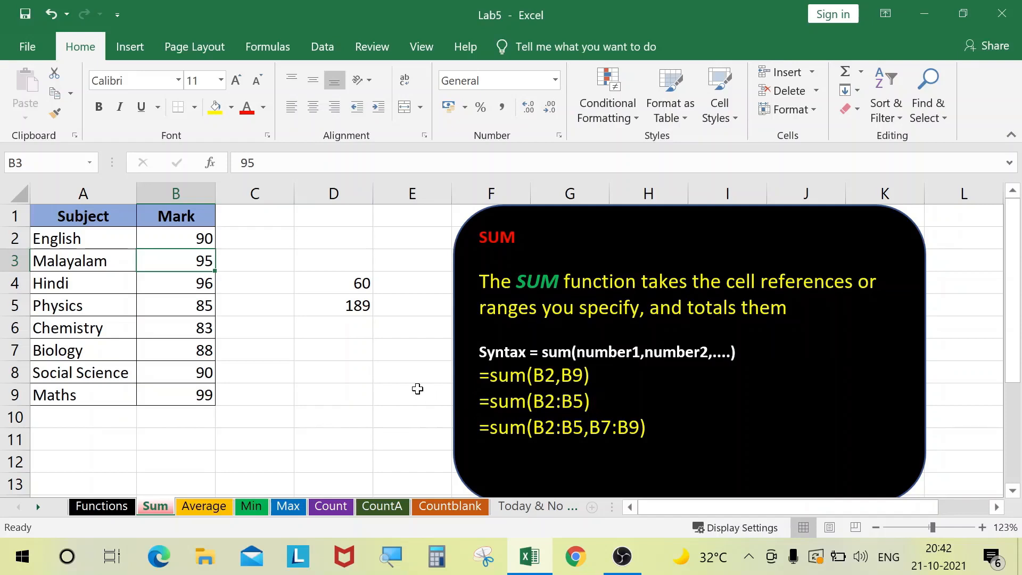
Enter a SUM formula in cell D6 that totals the marks from English through Physics, =sum(B2:B5).
left_click(337, 326)
type("=")
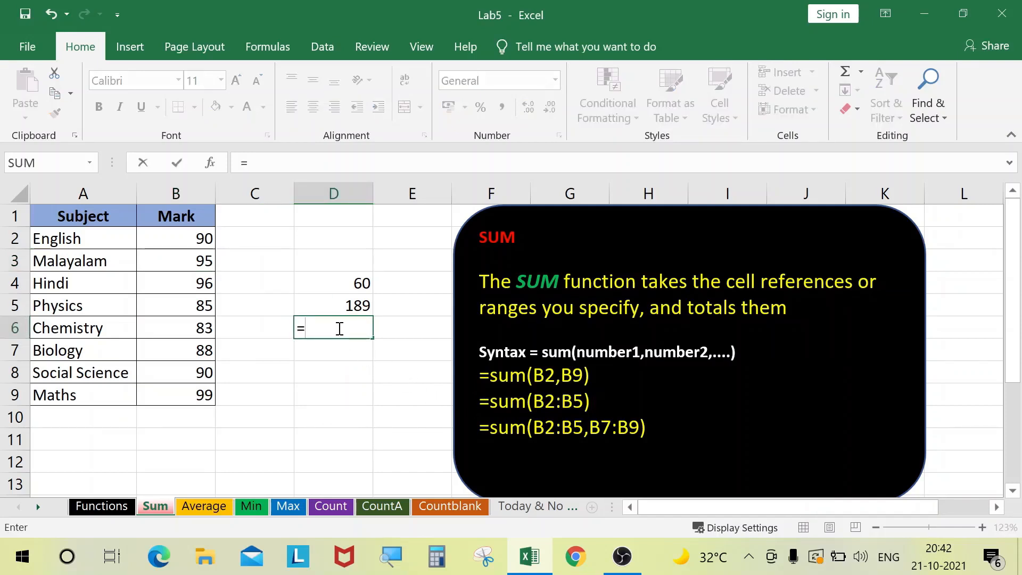
type("sum")
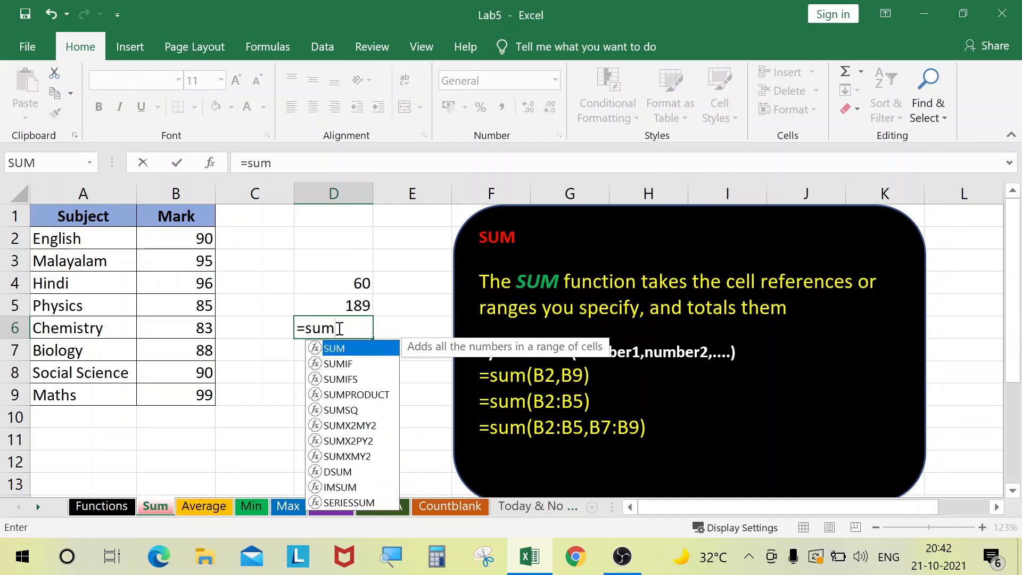
type("(")
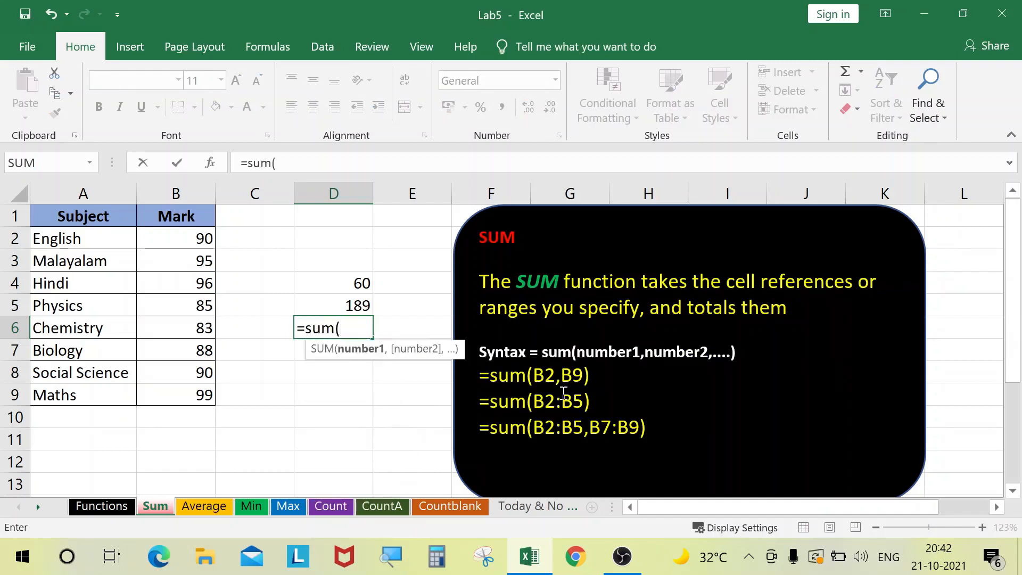
left_click_drag(169, 241, 168, 306)
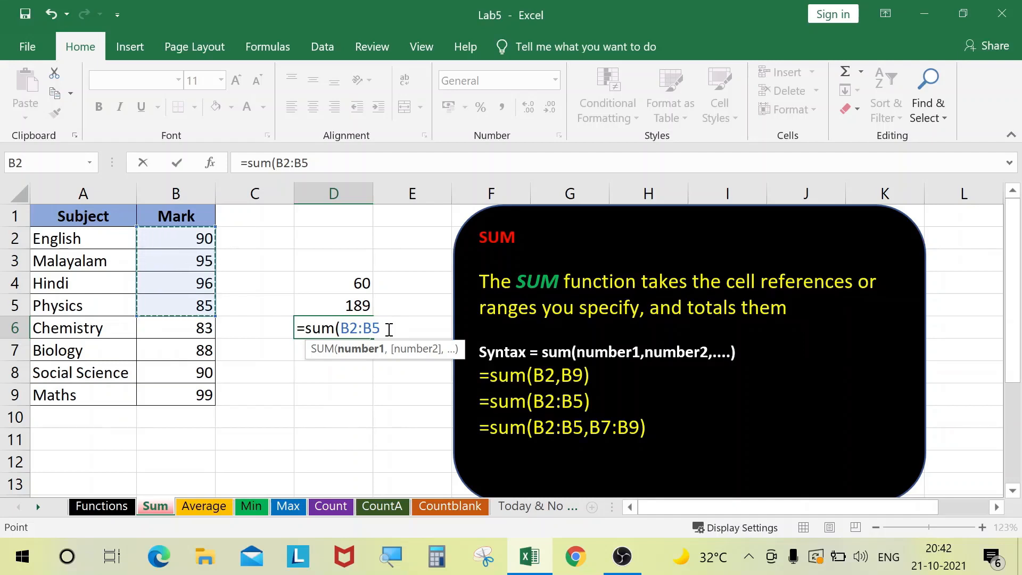
type(")")
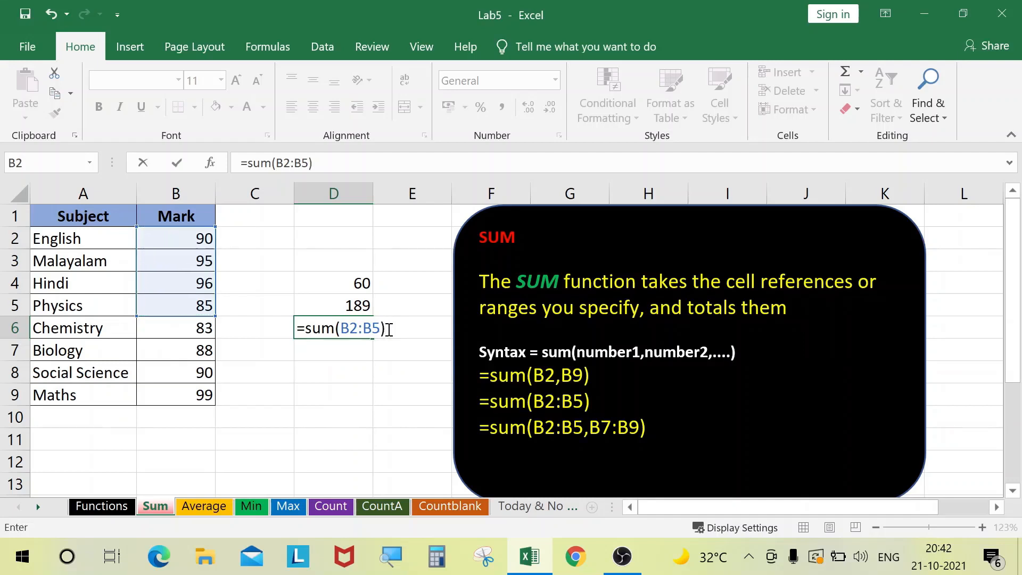
key("Return")
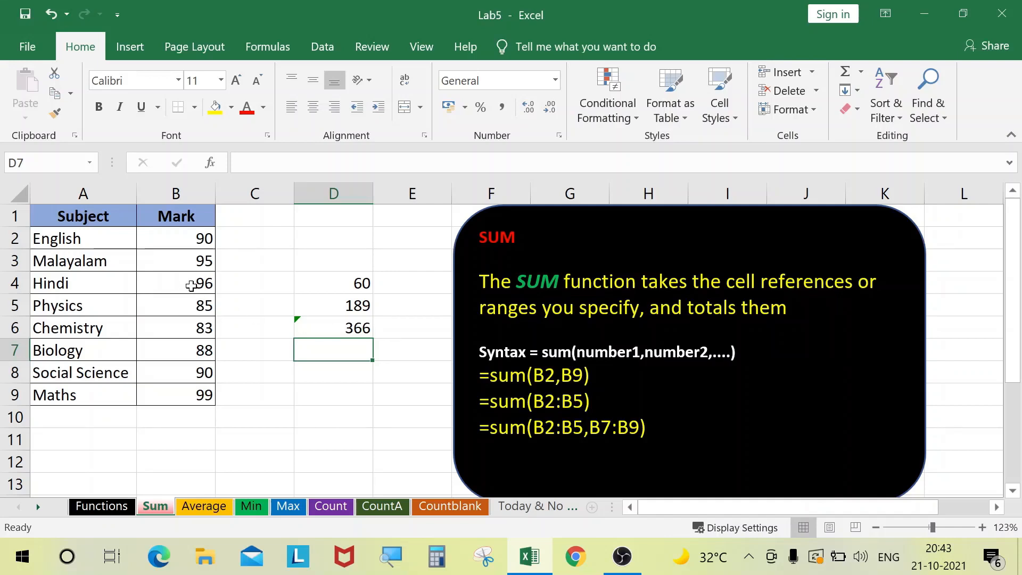
Change the Hindi mark in cell B4 to 65.
left_click(191, 285)
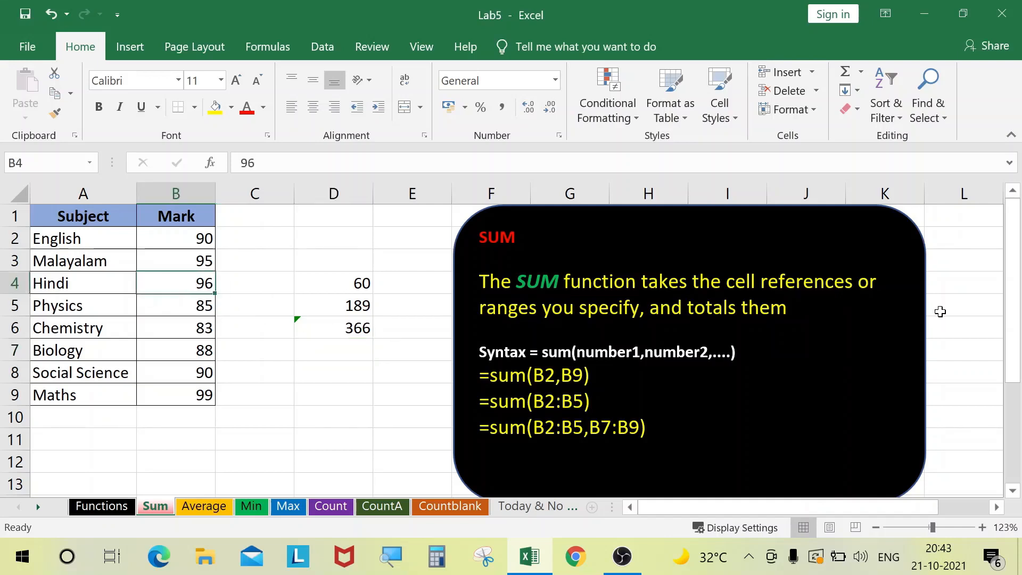
type("65")
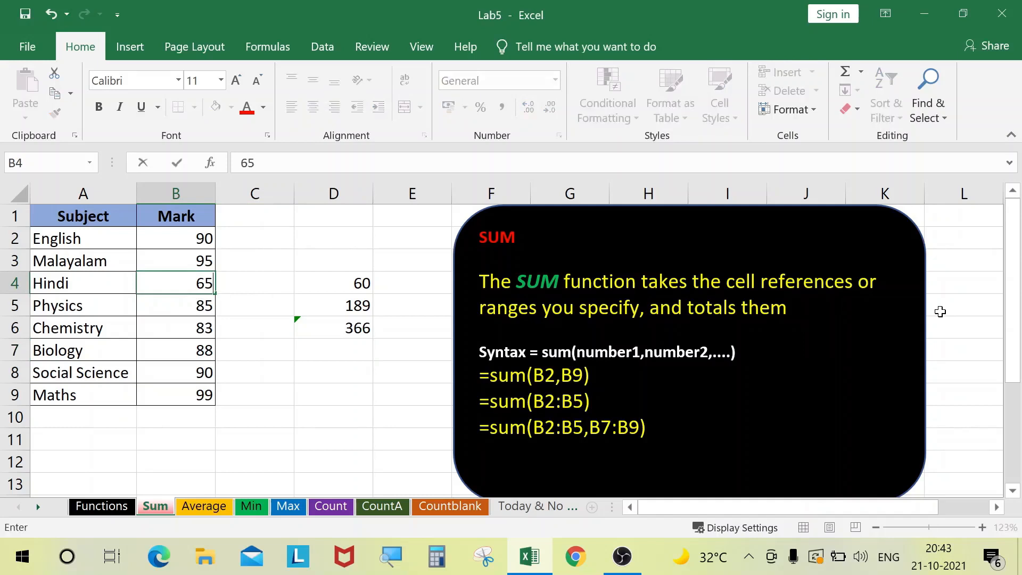
key("Return")
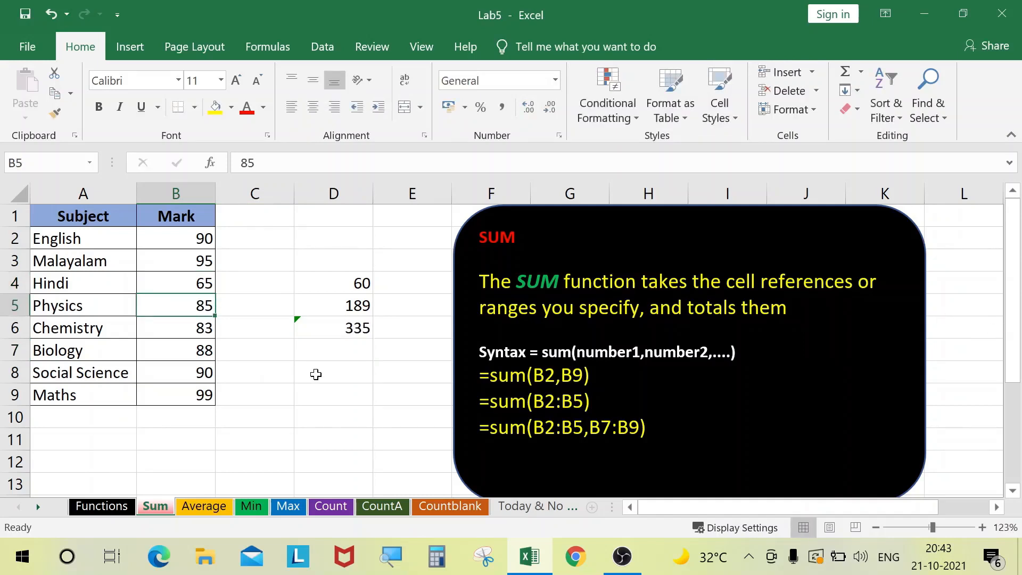
Enter a SUM formula in cell D7 that totals all marks except Chemistry using two ranges, =sum(B2:B5,B7:B9).
left_click(340, 346)
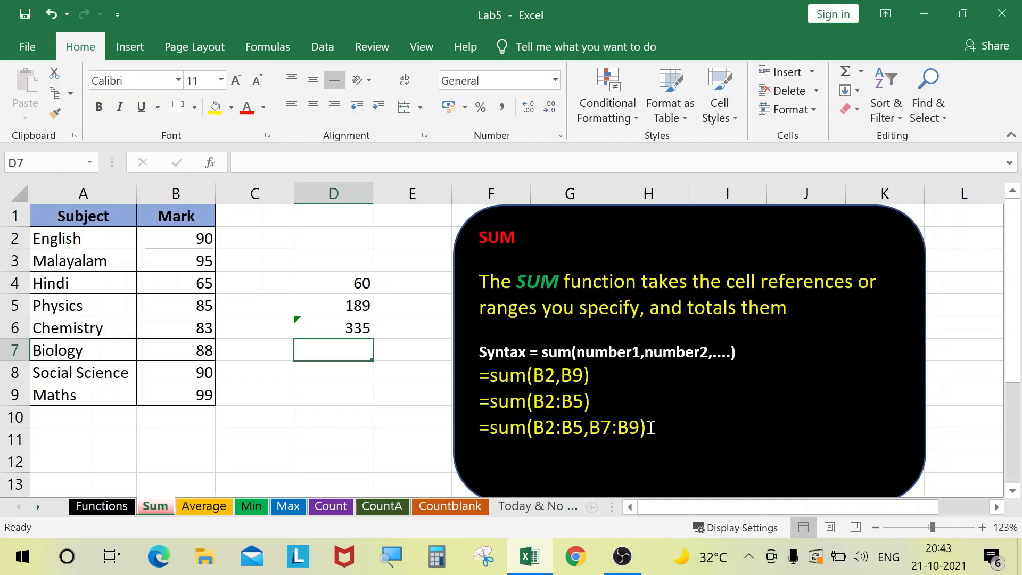
type("=sum(")
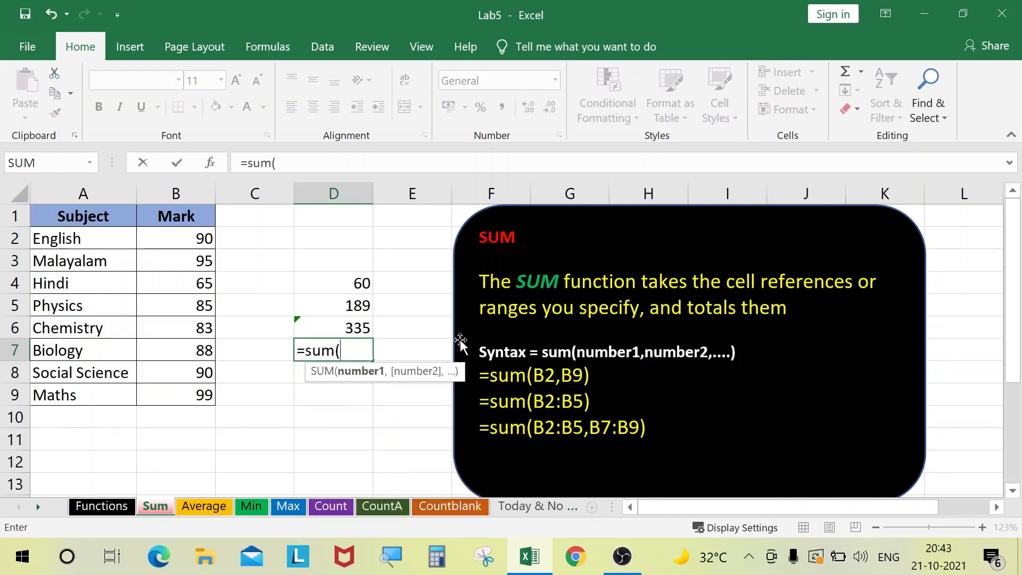
left_click_drag(176, 238, 168, 304)
type(",")
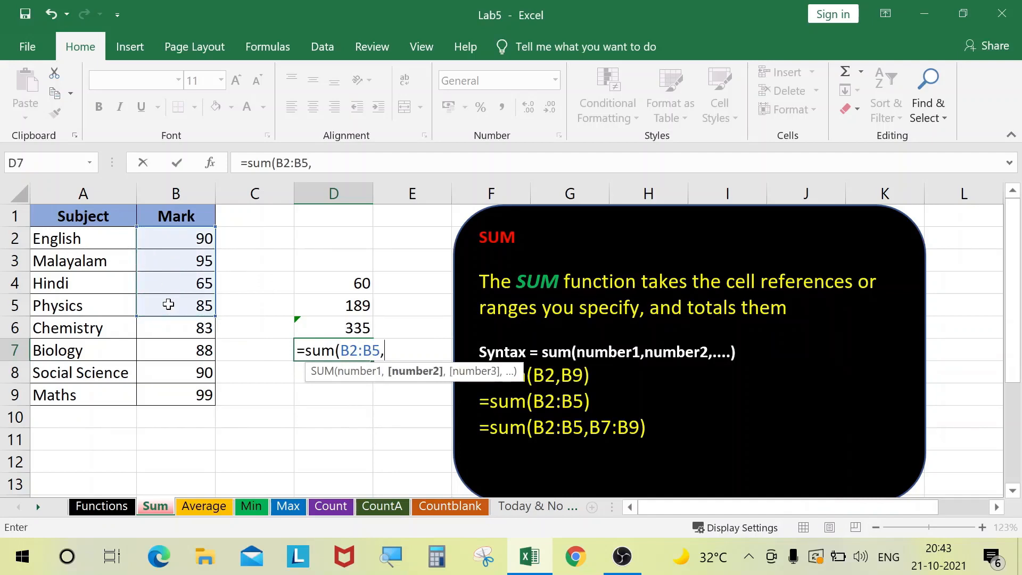
left_click_drag(175, 348, 174, 392)
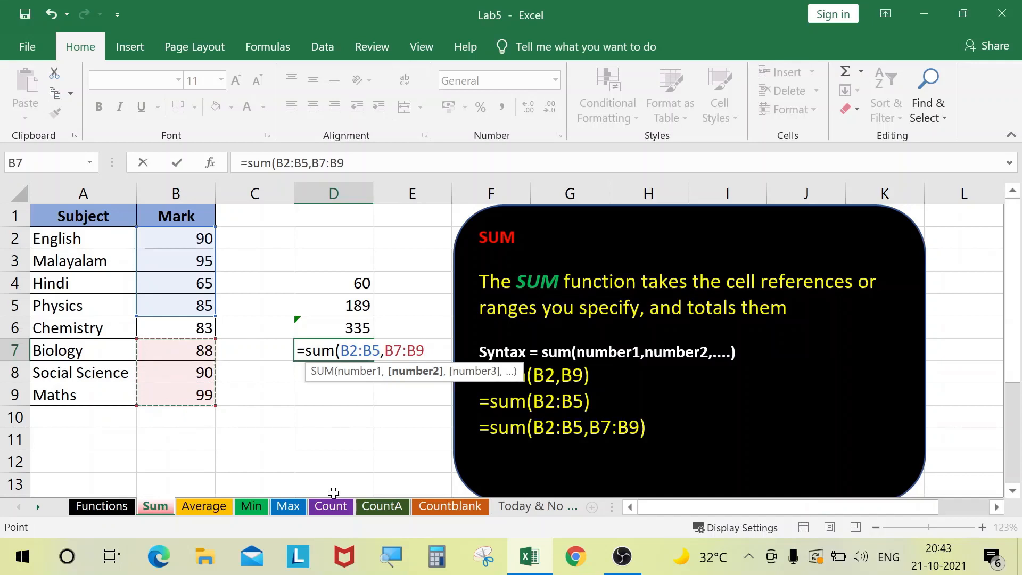
type(")")
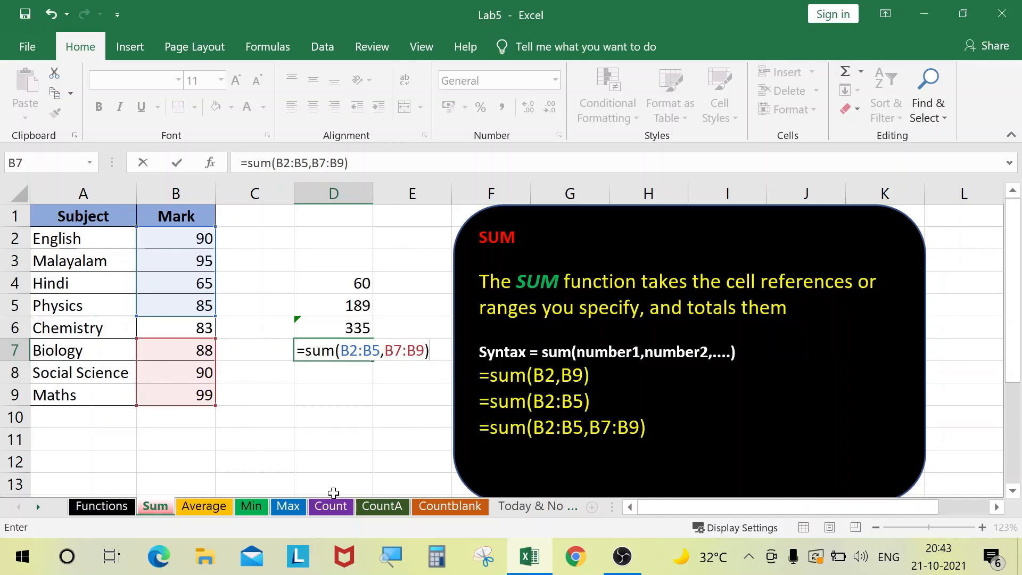
key("Return")
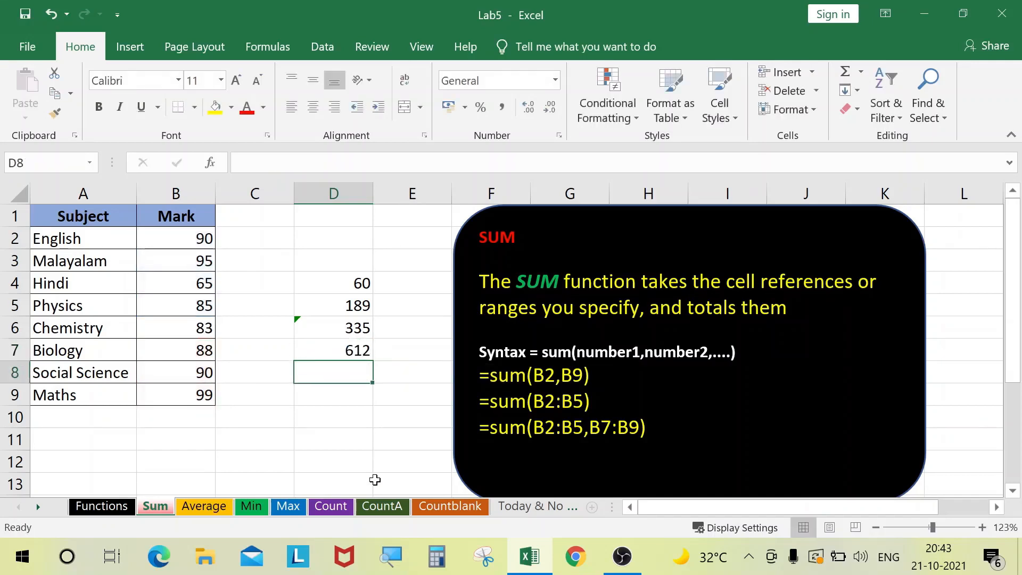
Change the Social Science mark in cell B8 to 85 and check the two-range SUM formula in cell D7.
left_click(324, 350)
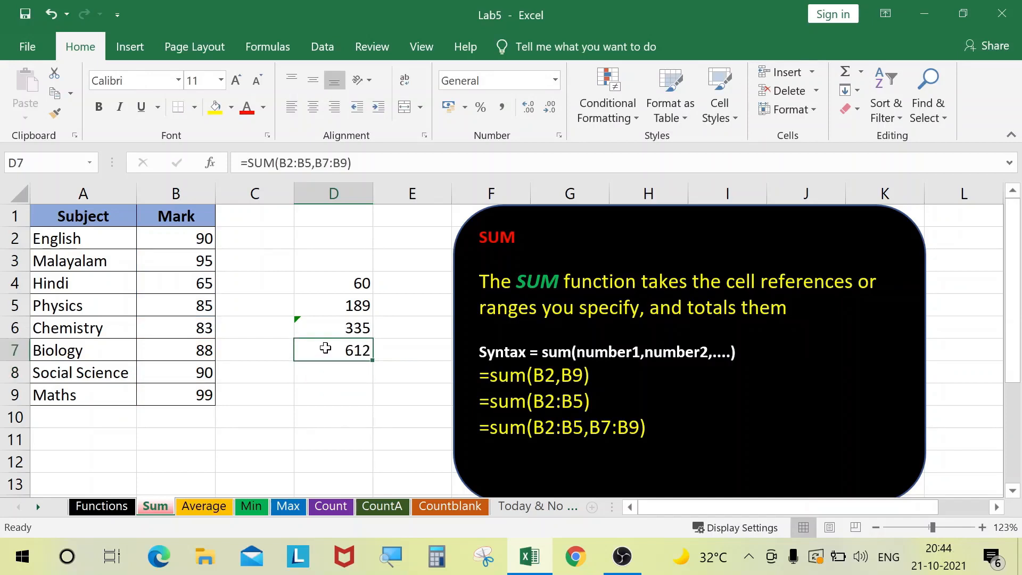
left_click(176, 327)
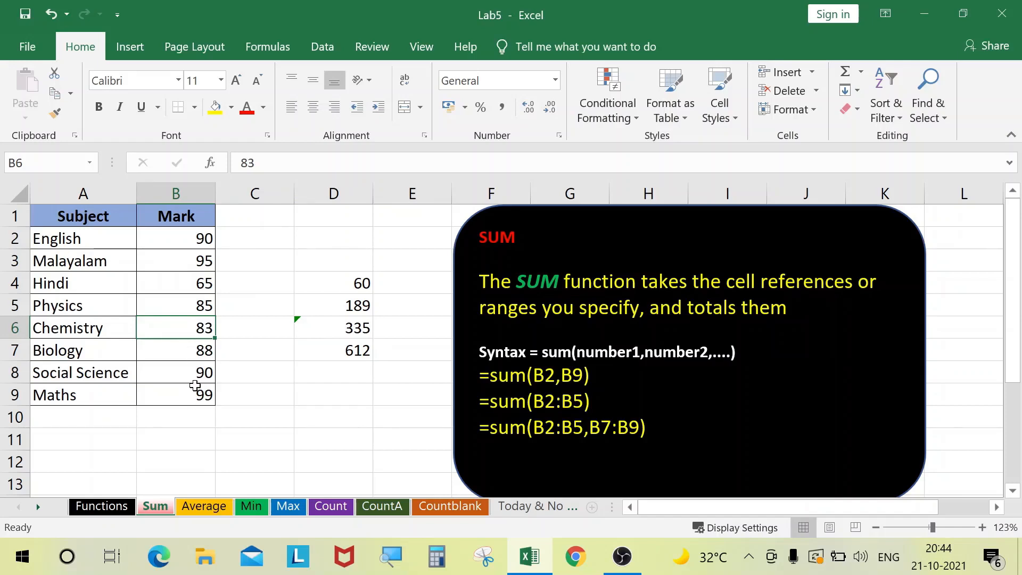
left_click(170, 374)
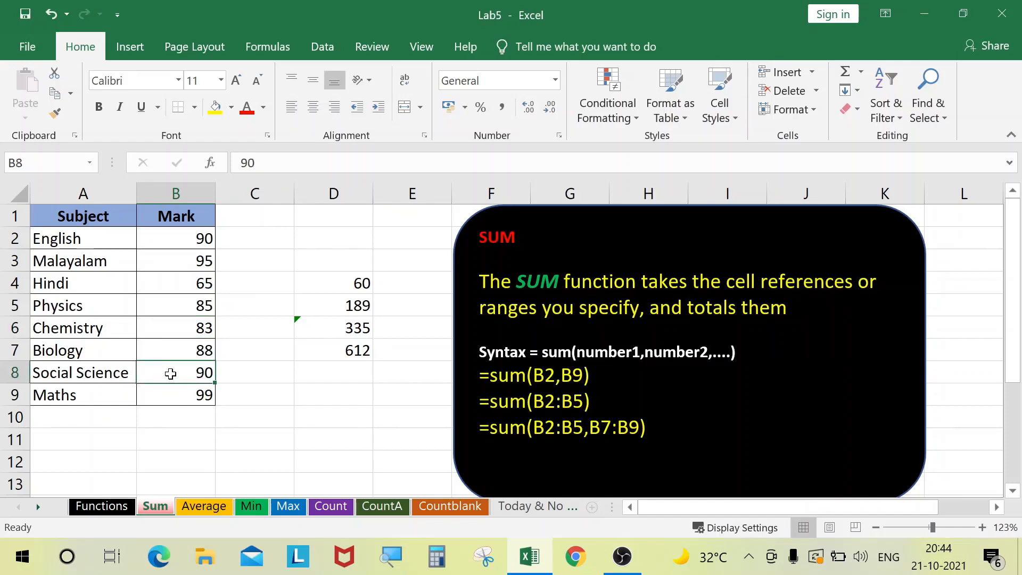
type("85")
key("Return")
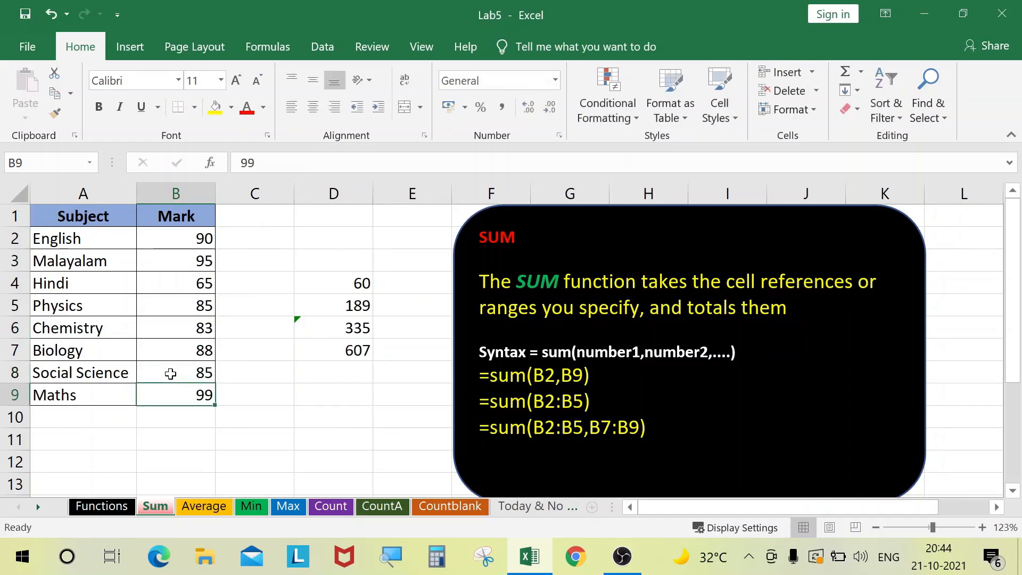
left_click(354, 359)
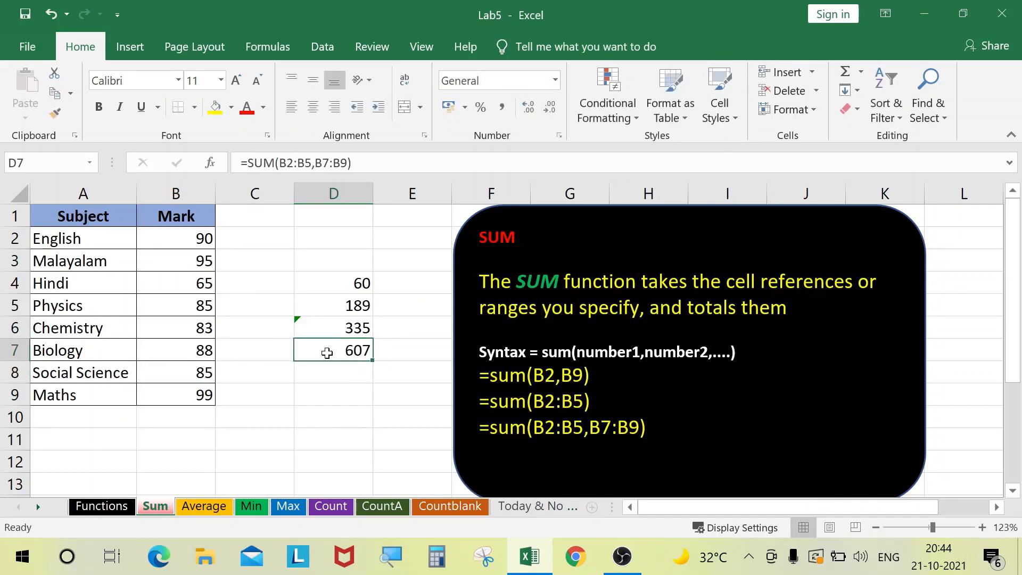
Change the Chemistry mark in cell B6 to 50 and check the total in cell D7 that excludes it.
left_click(184, 327)
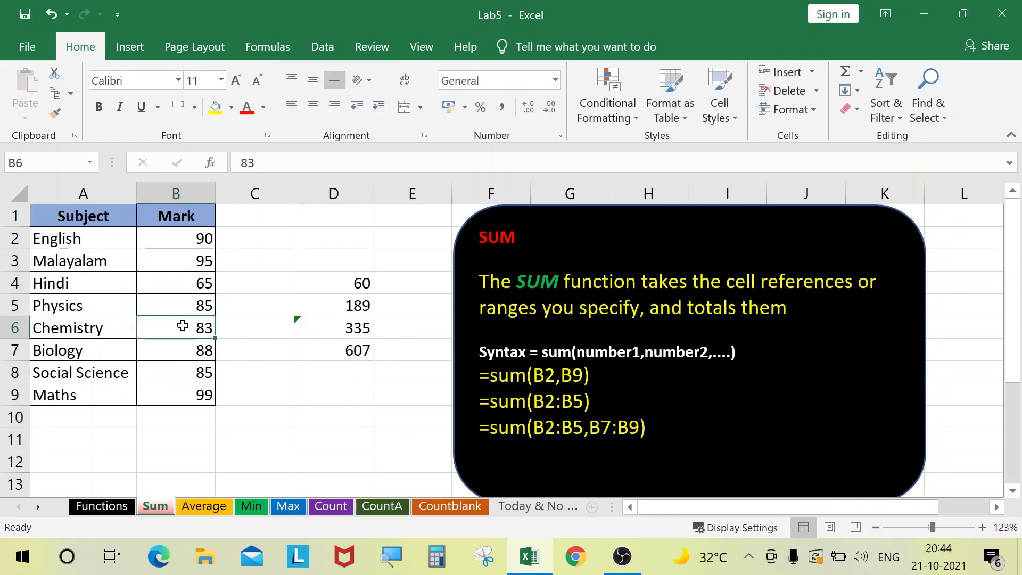
type("50")
key("Return")
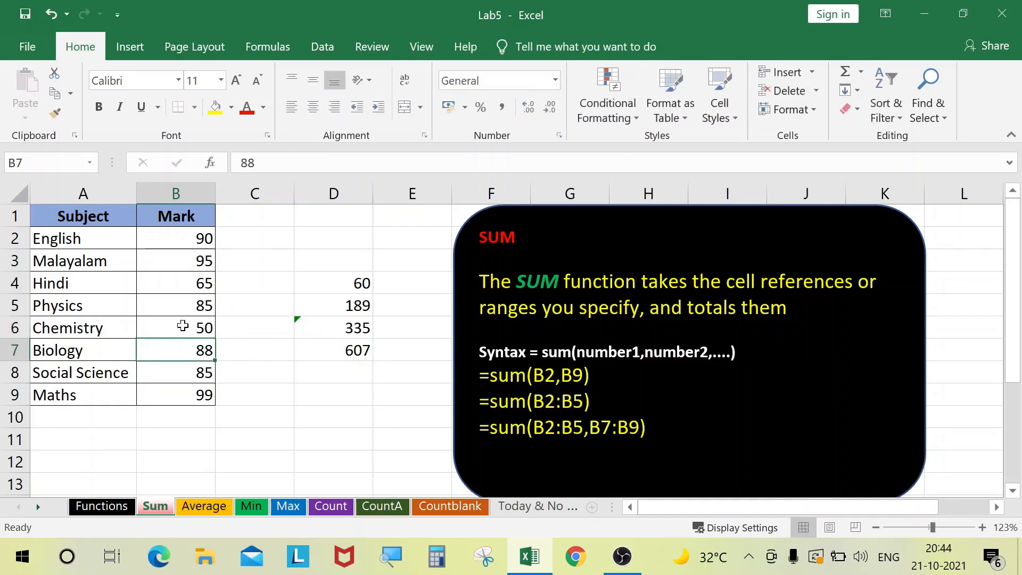
left_click(344, 357)
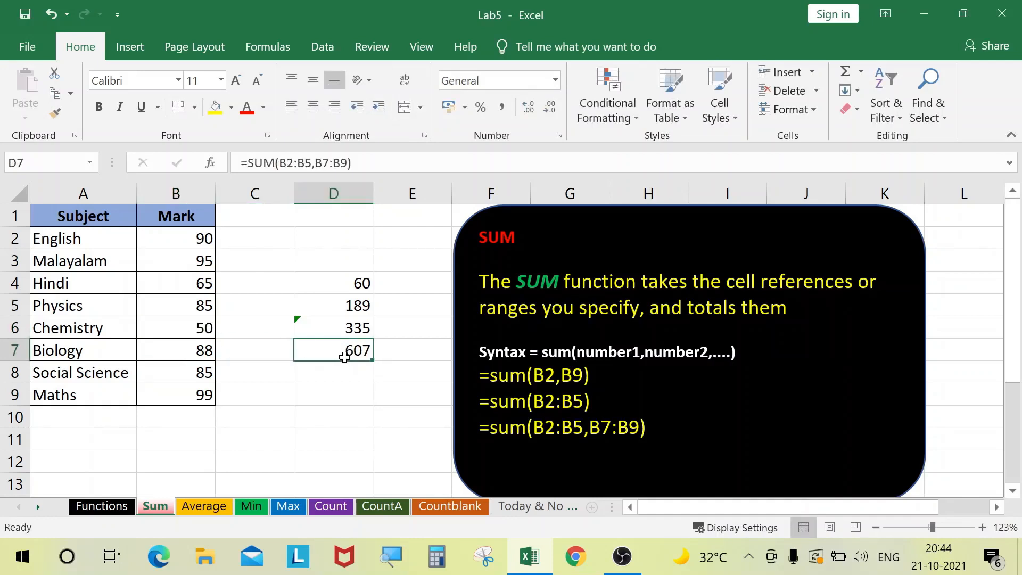
On the Average sheet, enter a formula in cell D3 that averages all the fruit prices, =average(B2:B9).
left_click(213, 513)
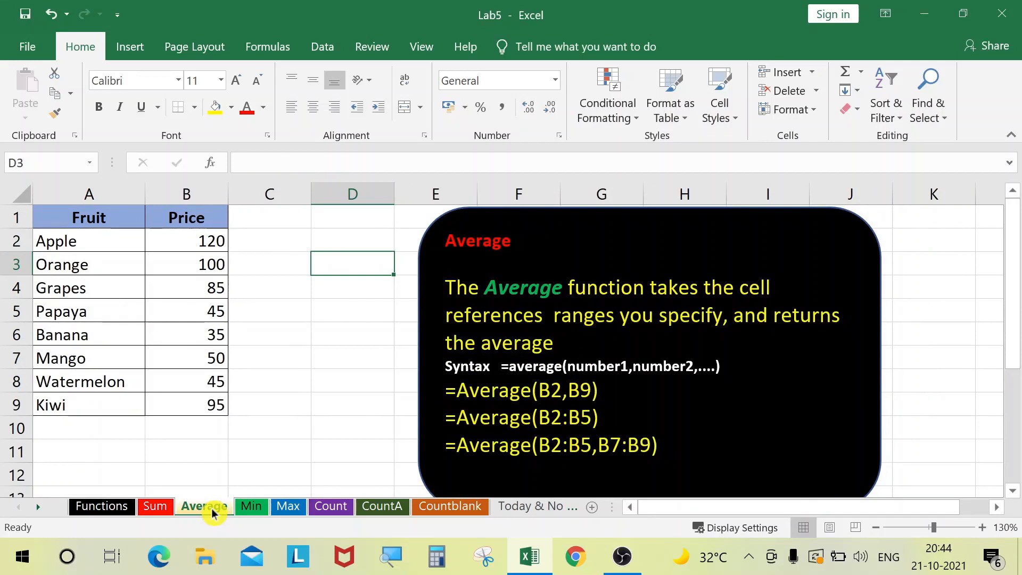
type("=")
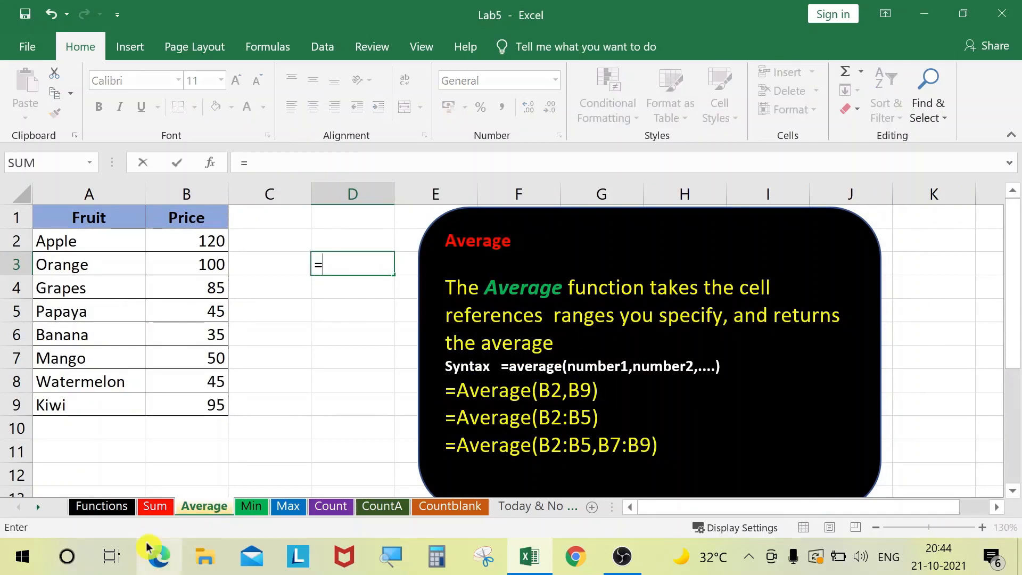
type("aver")
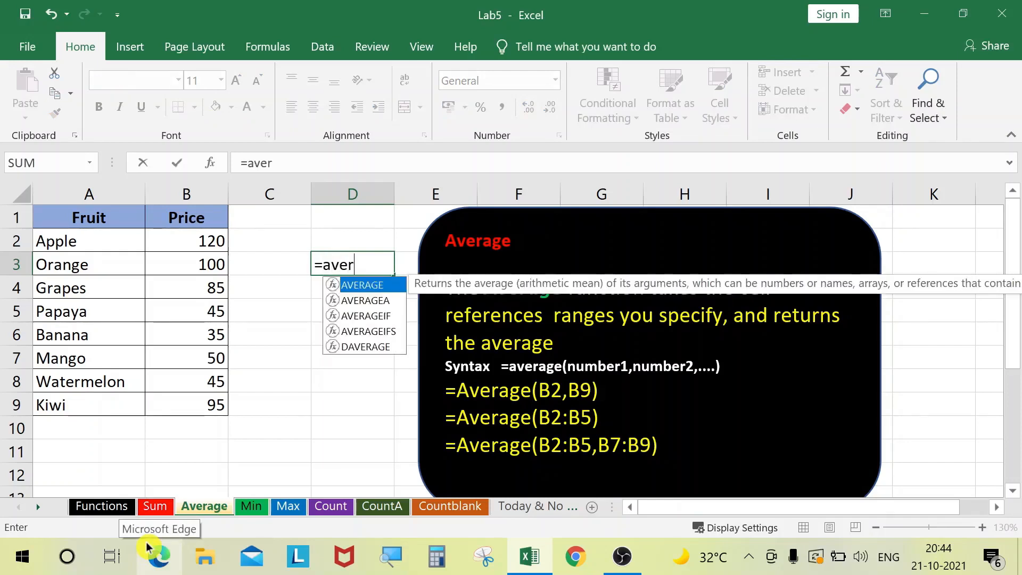
type("age(")
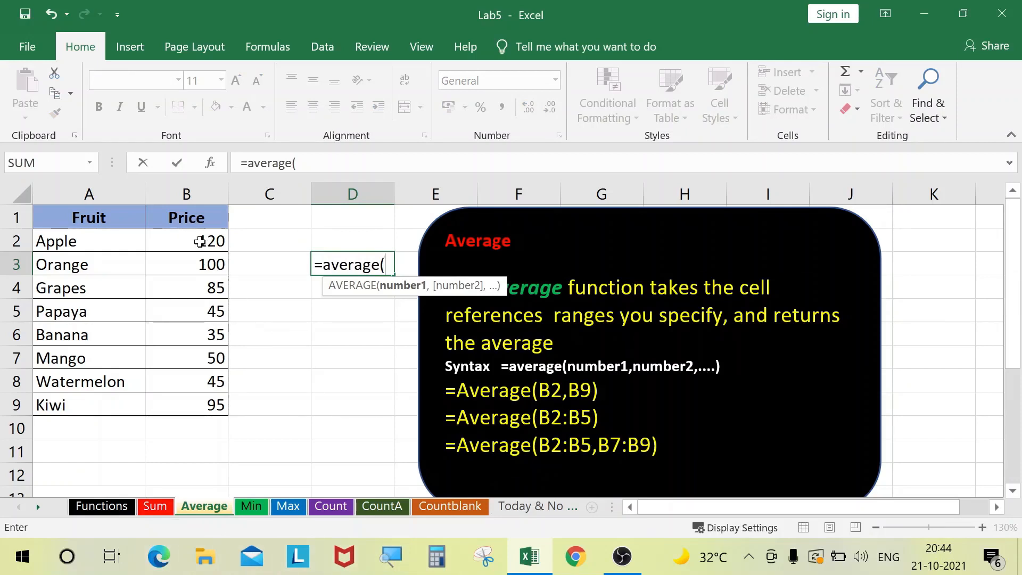
left_click_drag(200, 243, 201, 399)
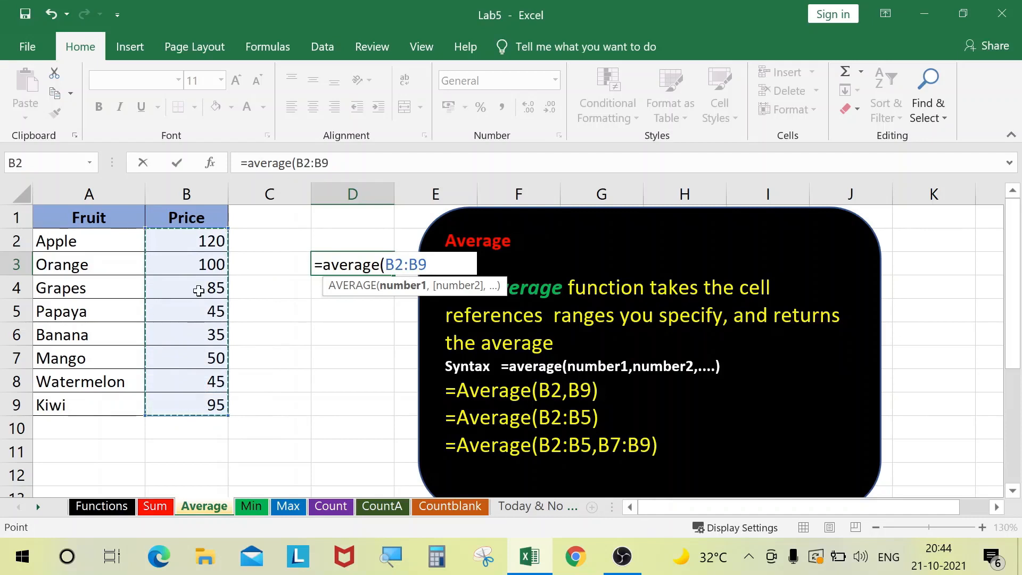
type(")")
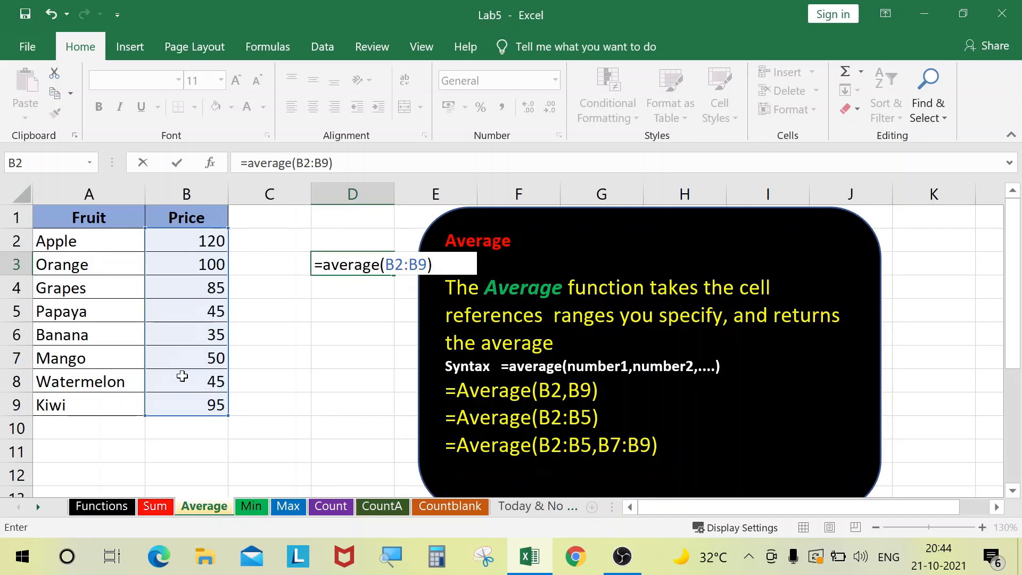
key("Return")
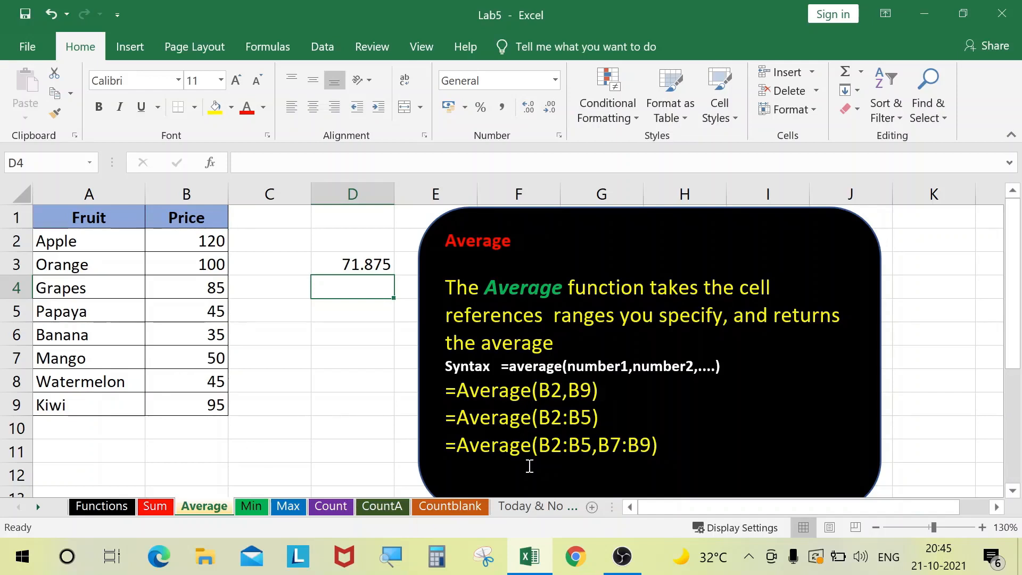
Enter a formula in cell D4 that averages only the Apple and Kiwi prices, =average(B2,B9).
type("=average(")
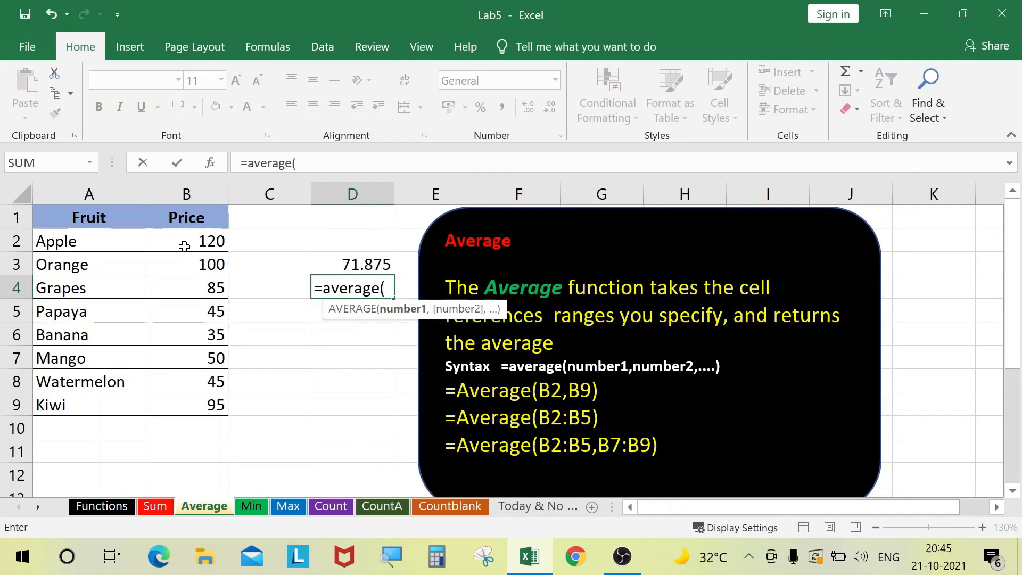
left_click(184, 246)
type(",")
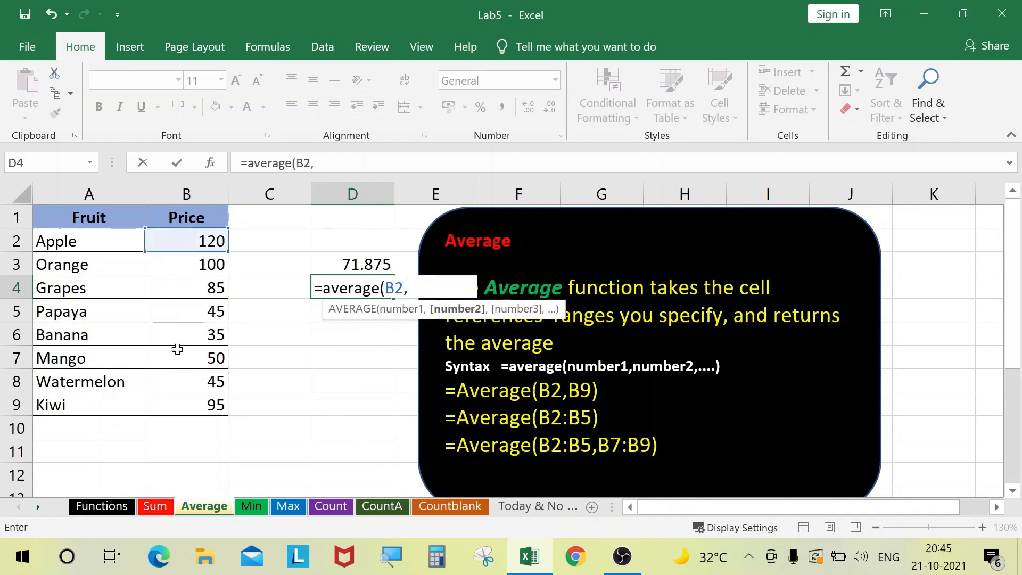
left_click(189, 403)
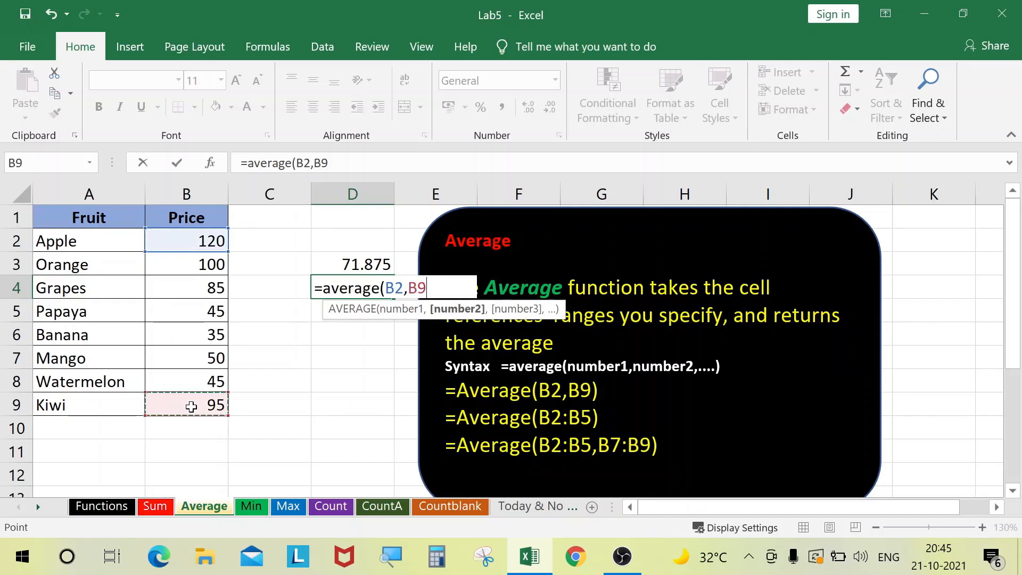
type(")")
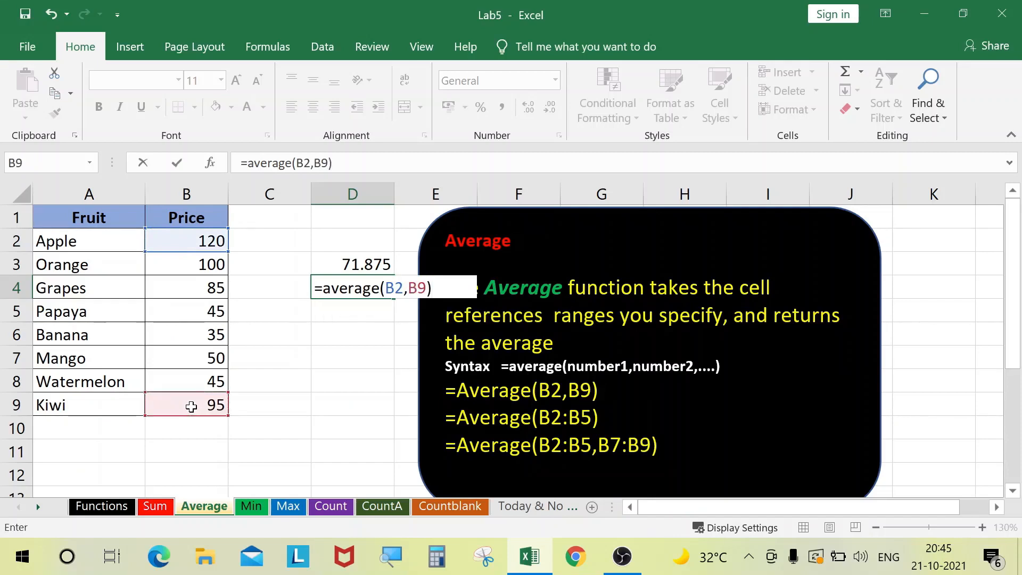
key("Return")
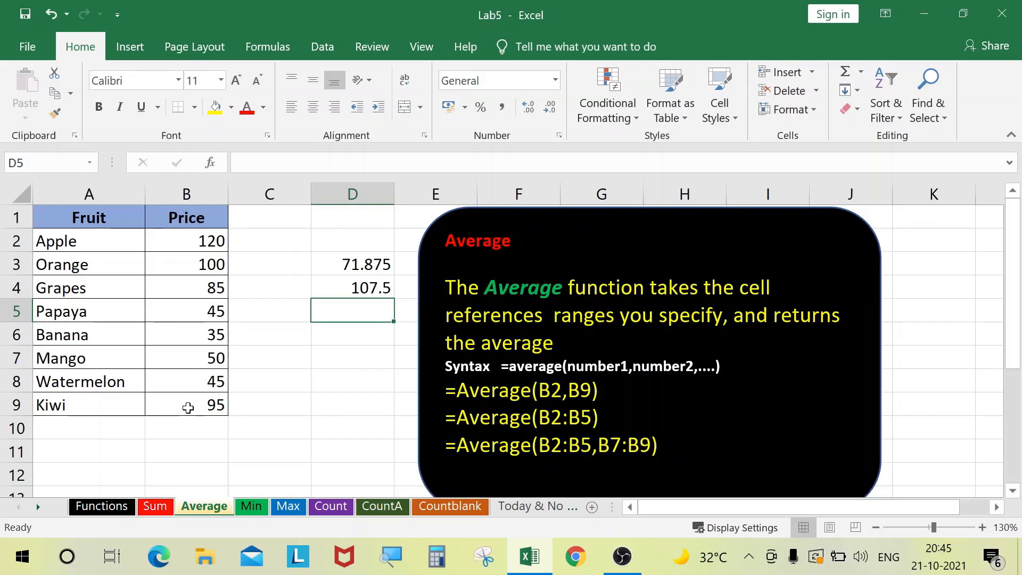
Change the Kiwi price in cell B9 to 100.
left_click(191, 403)
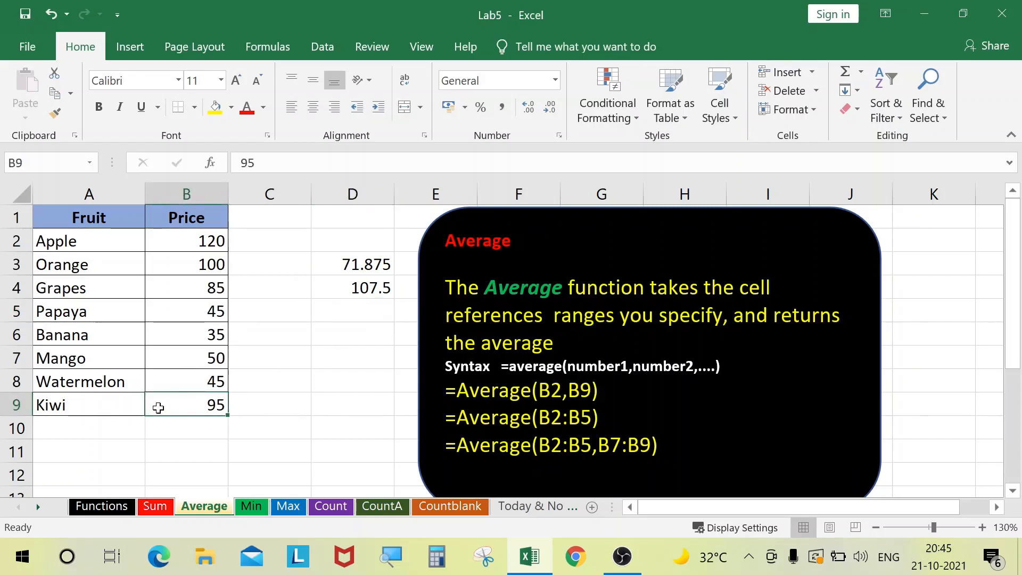
type("100")
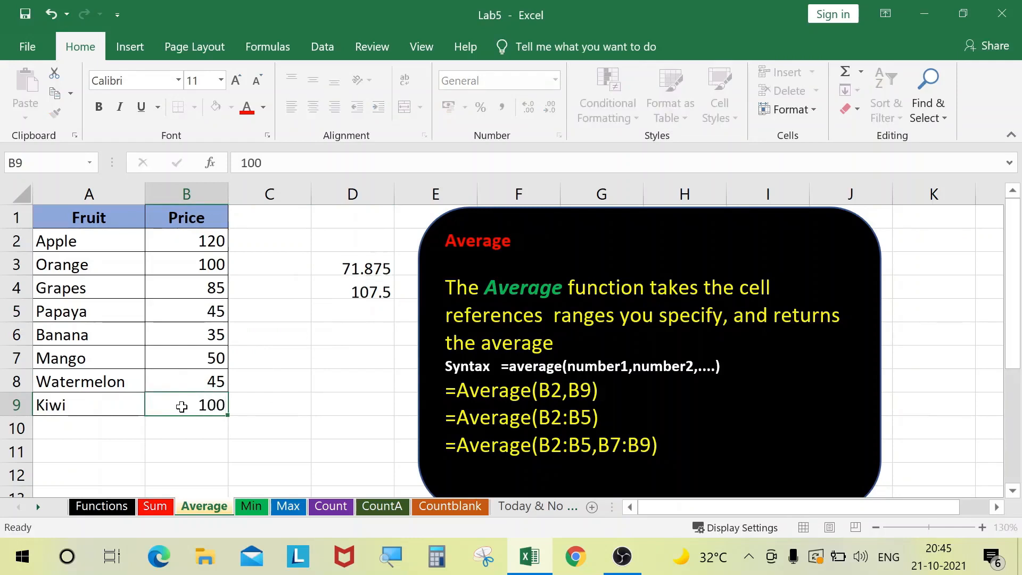
key("Return")
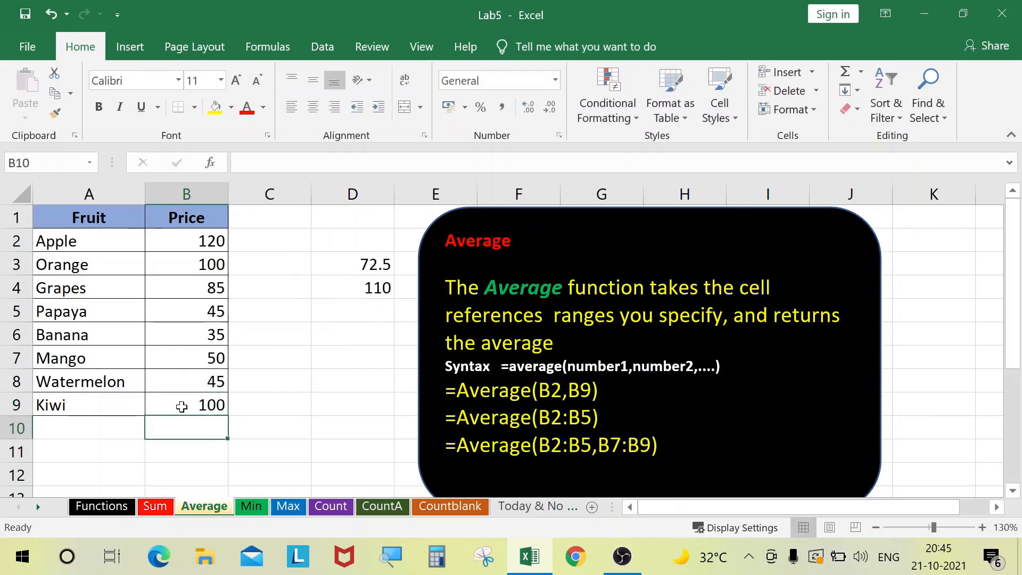
Enter a formula in cell D5 that averages the prices from Apple through Papaya, =average(B2:B5).
left_click(361, 312)
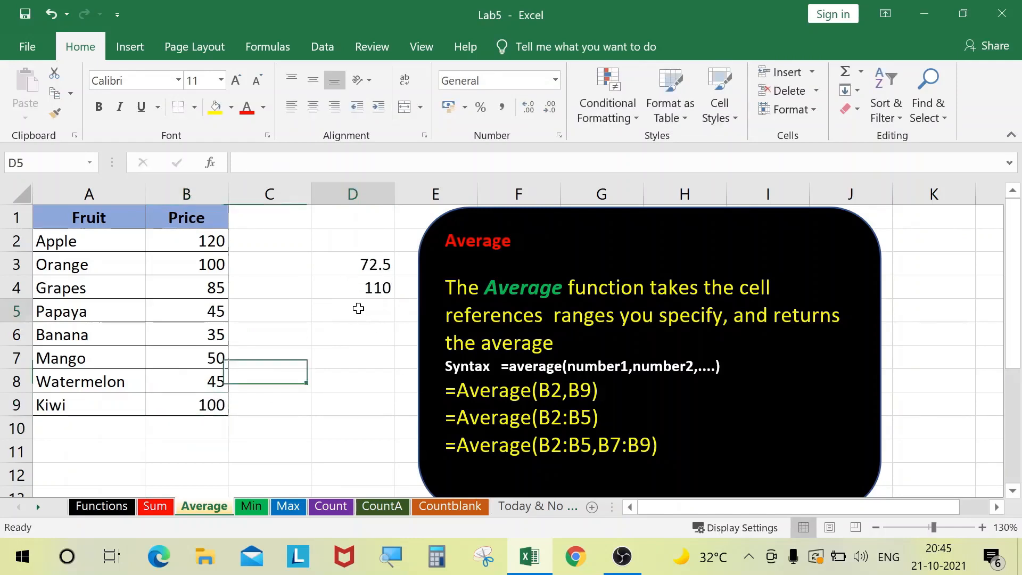
type("=aver")
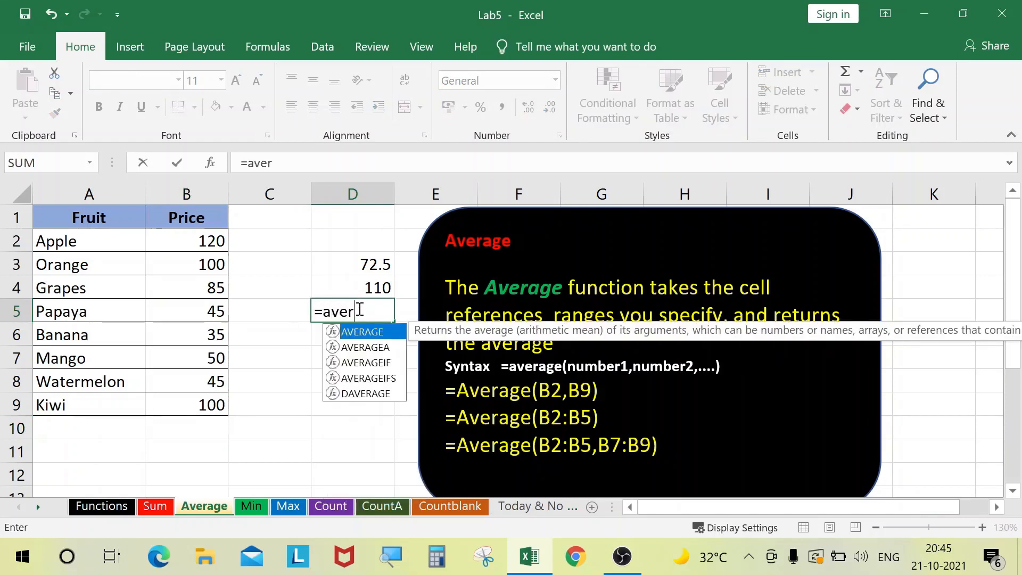
type("age(")
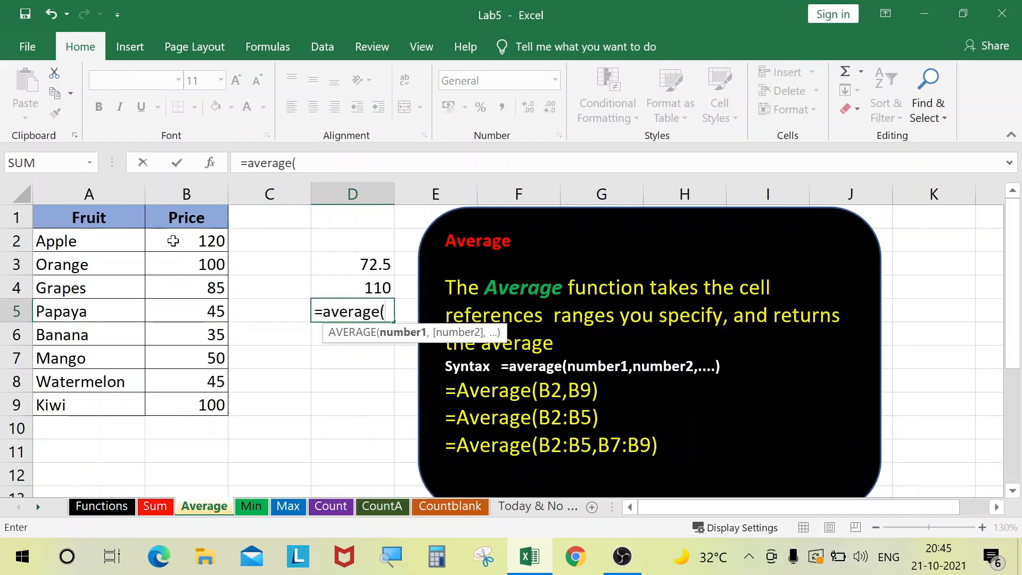
left_click_drag(178, 234, 165, 302)
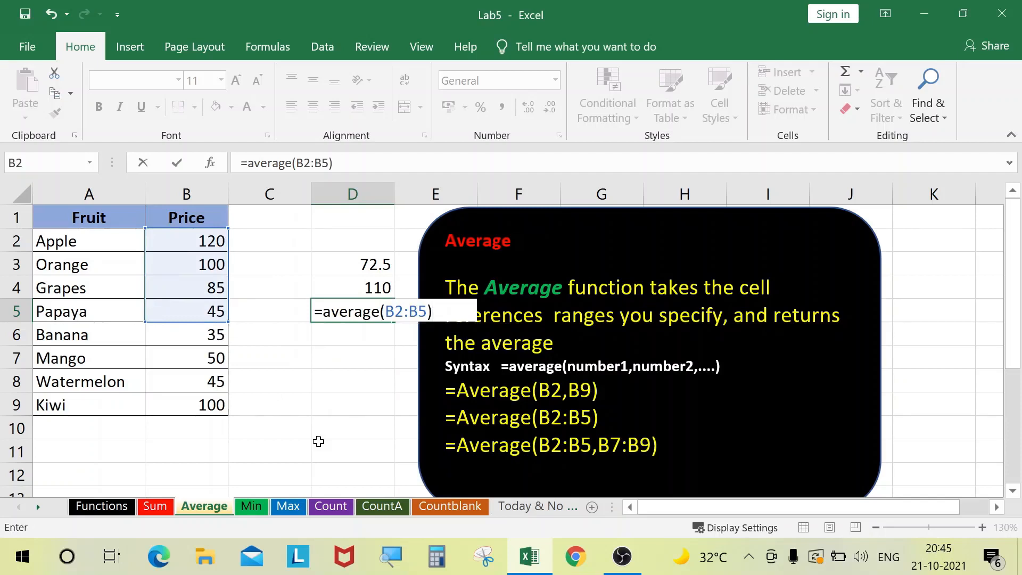
key("Return")
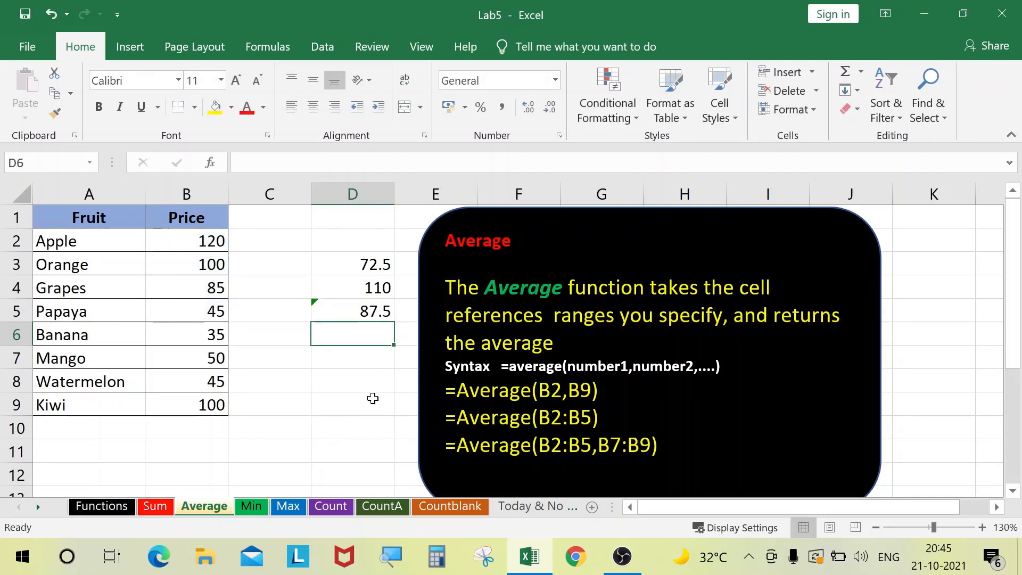
Enter a formula in cell D6 that averages all prices except Banana using two ranges, =average(B2:B5,B7:B9).
type("=aver")
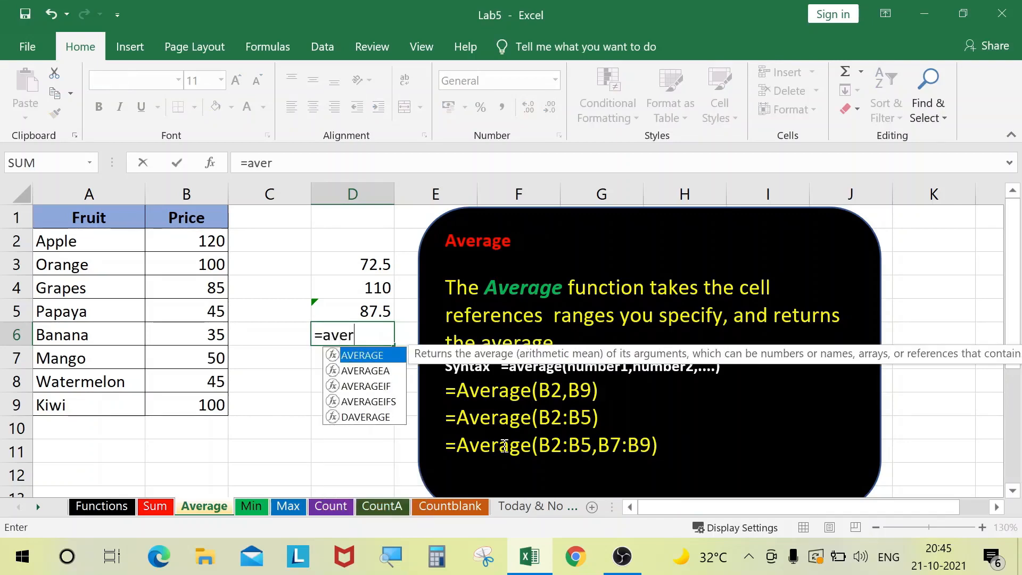
type("age(")
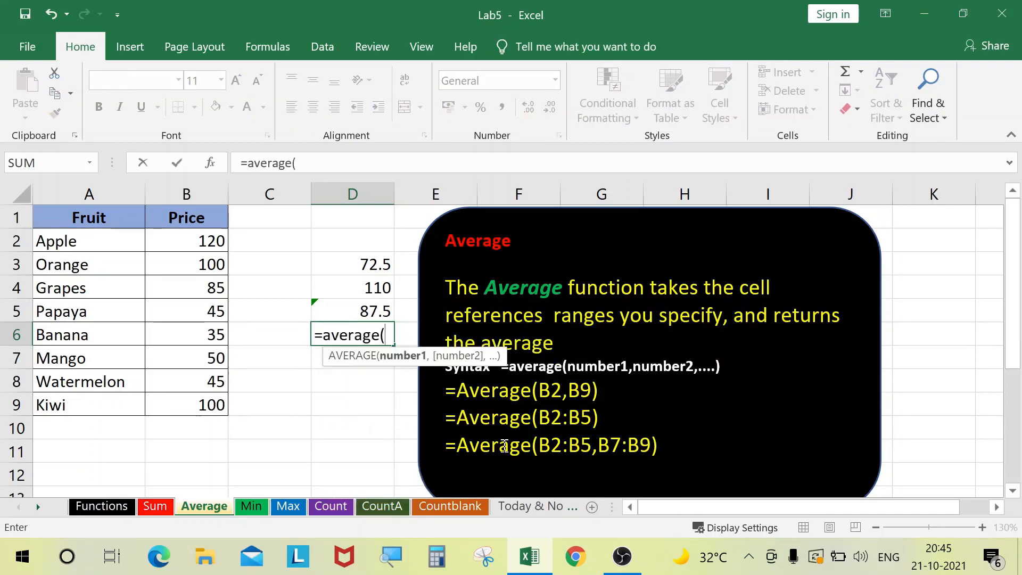
left_click_drag(189, 243, 184, 313)
type(",")
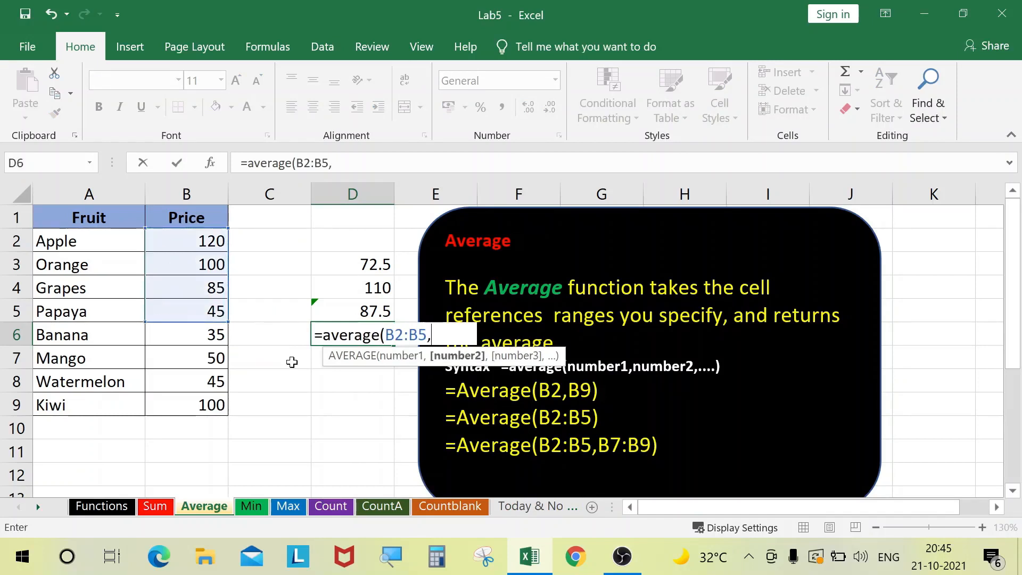
left_click_drag(208, 358, 188, 396)
type(")")
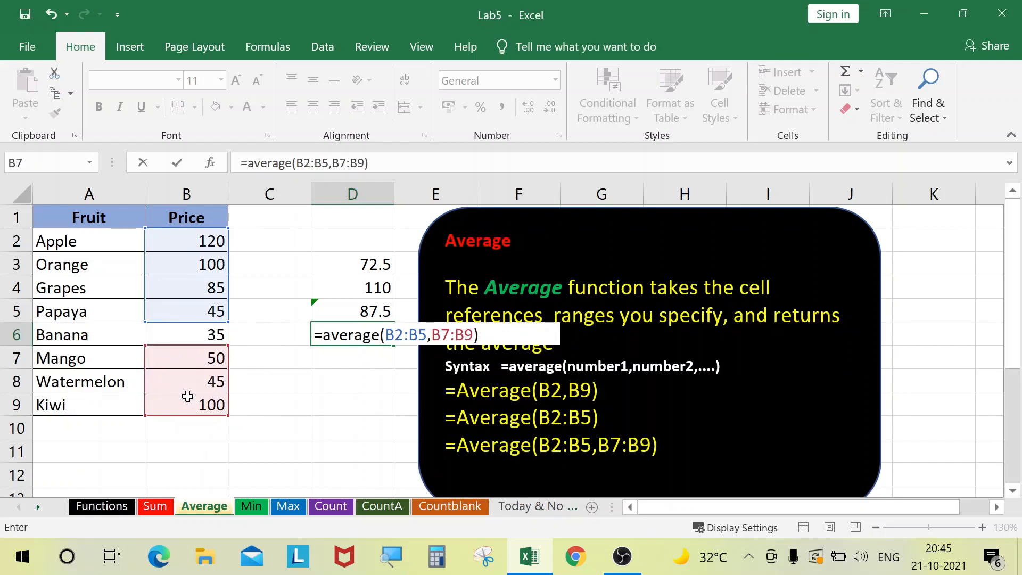
key("Return")
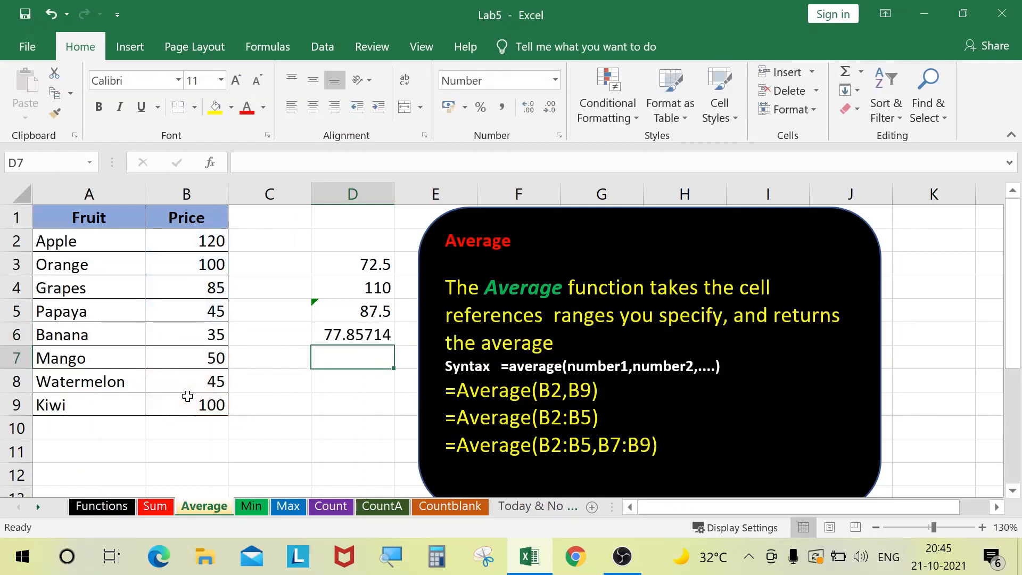
Reduce the displayed precision of the average in cell D6 to two decimal places.
left_click(337, 336)
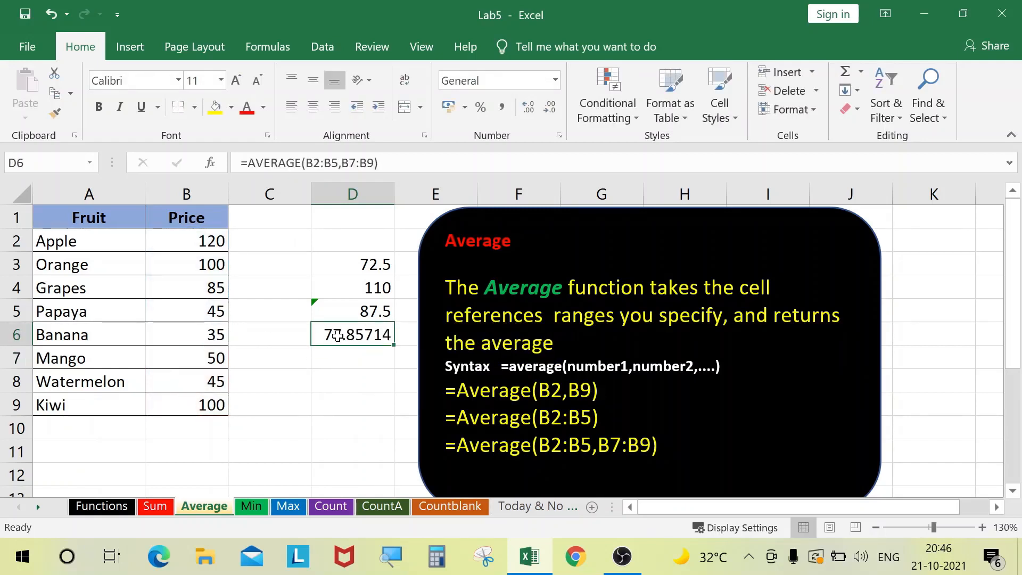
left_click(550, 108)
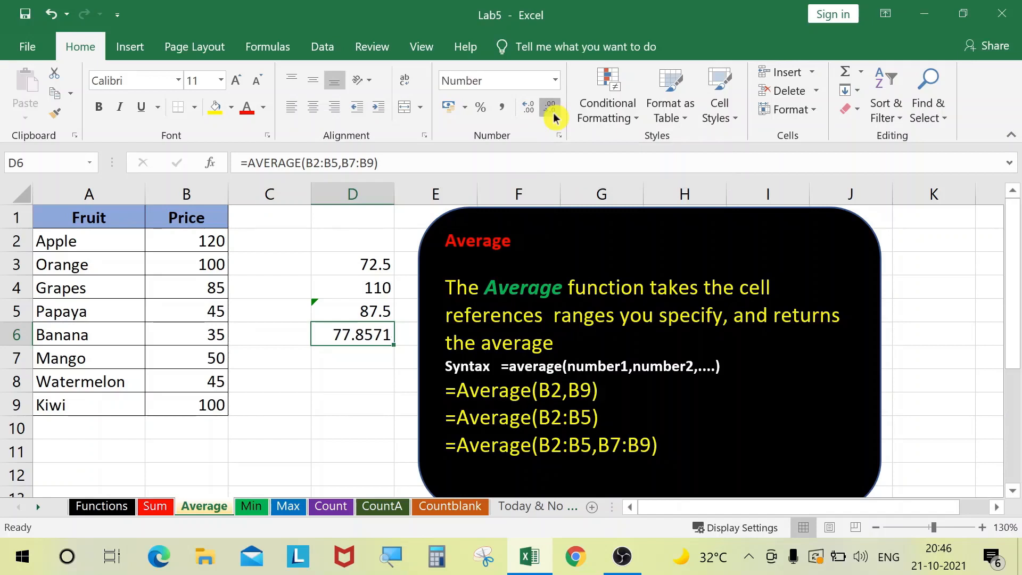
left_click(550, 108)
left_click(550, 108)
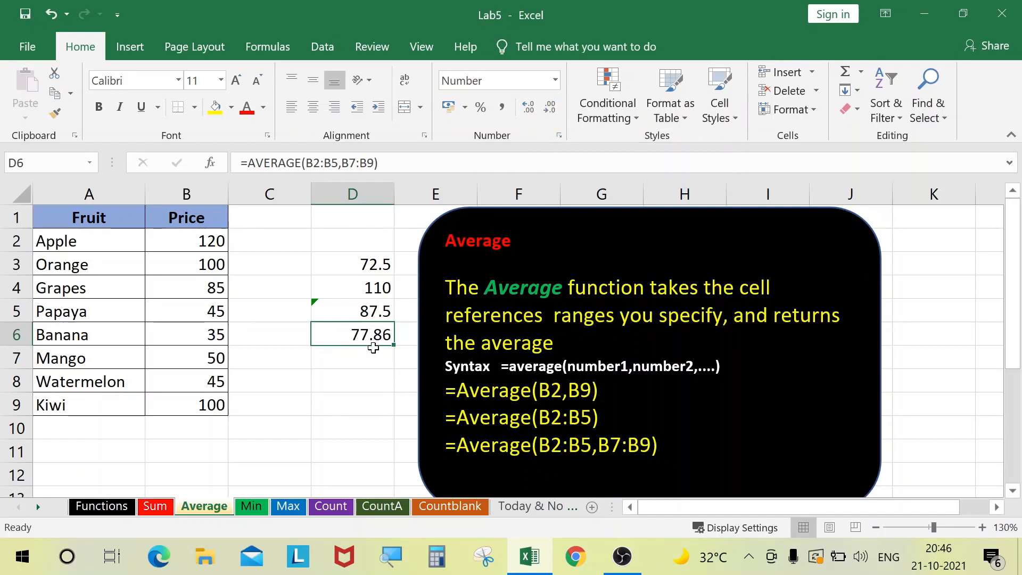
On the Min sheet, enter a formula in cell D3 that finds the smallest quantity across all items, =min(B2:B9).
left_click(250, 507)
left_click(339, 262)
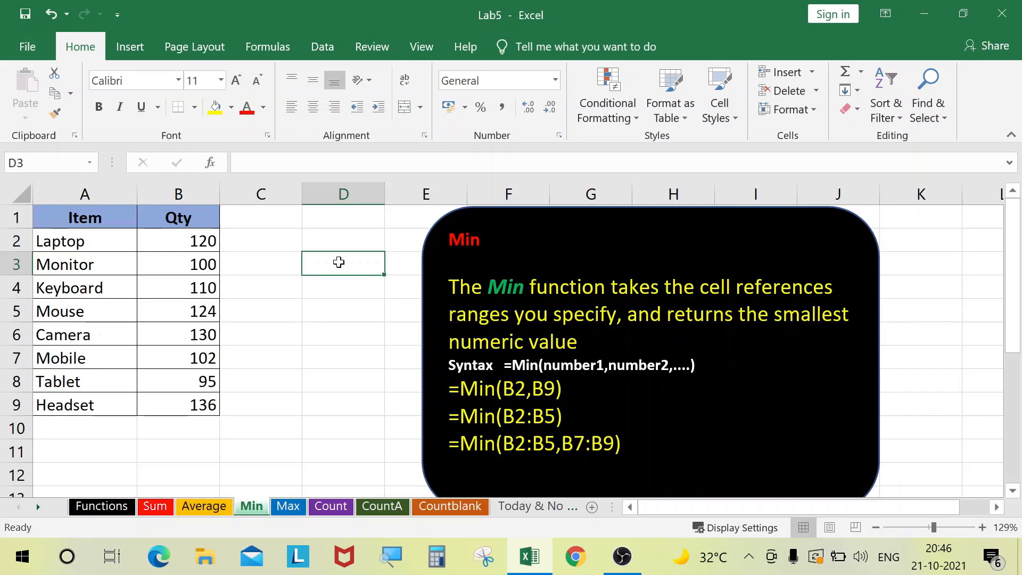
type("=min")
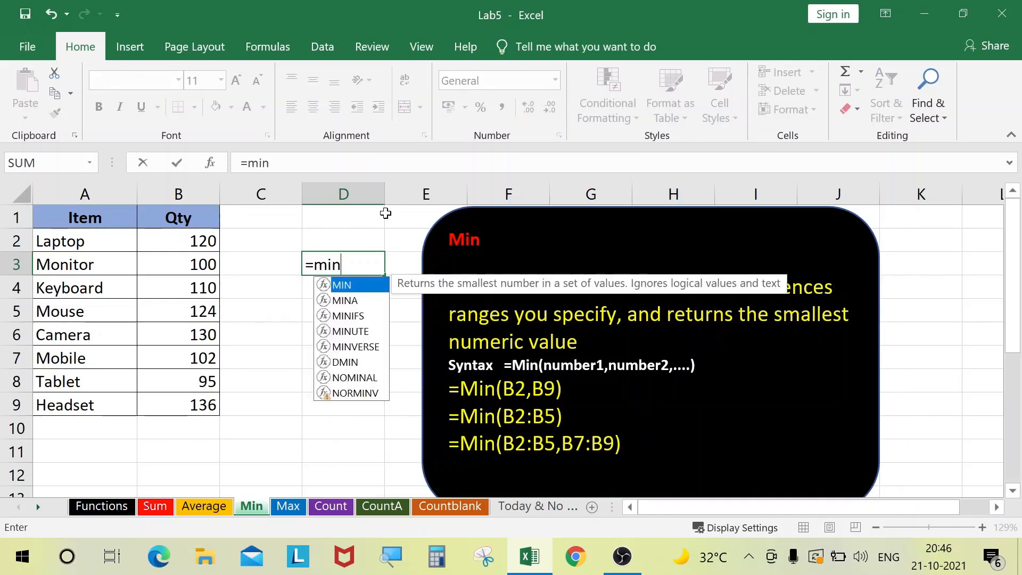
type("(")
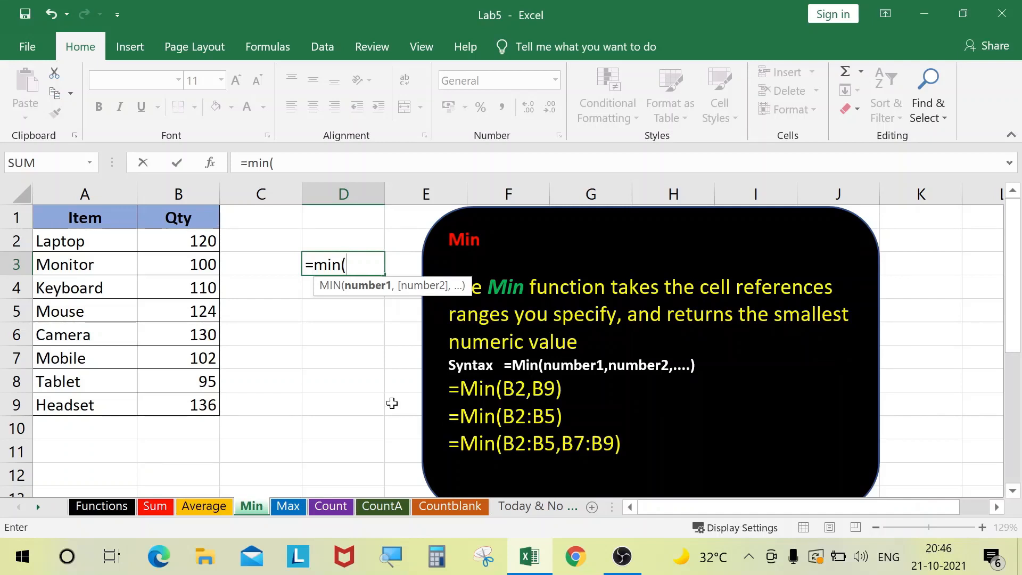
left_click_drag(176, 235, 171, 402)
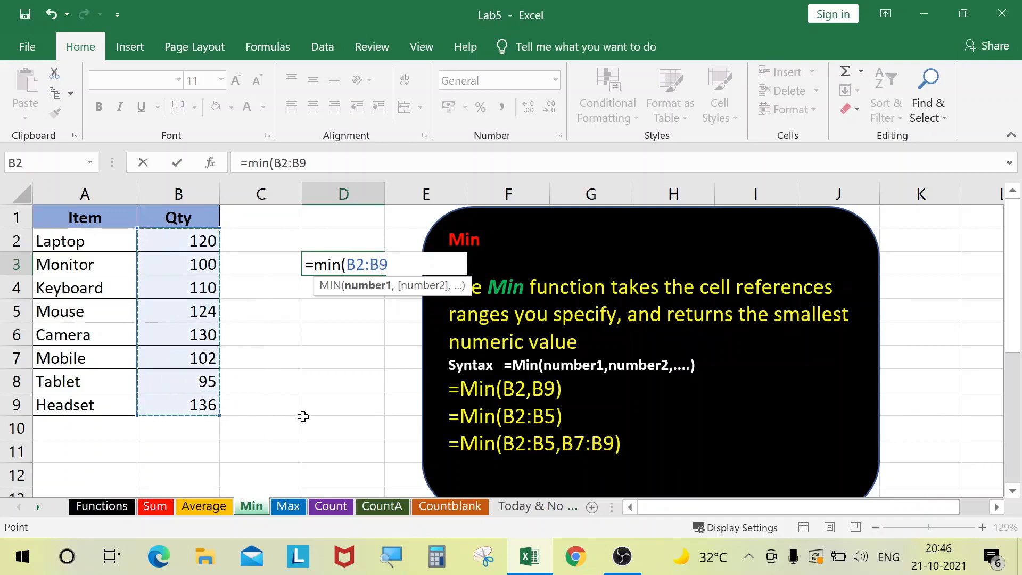
type(")")
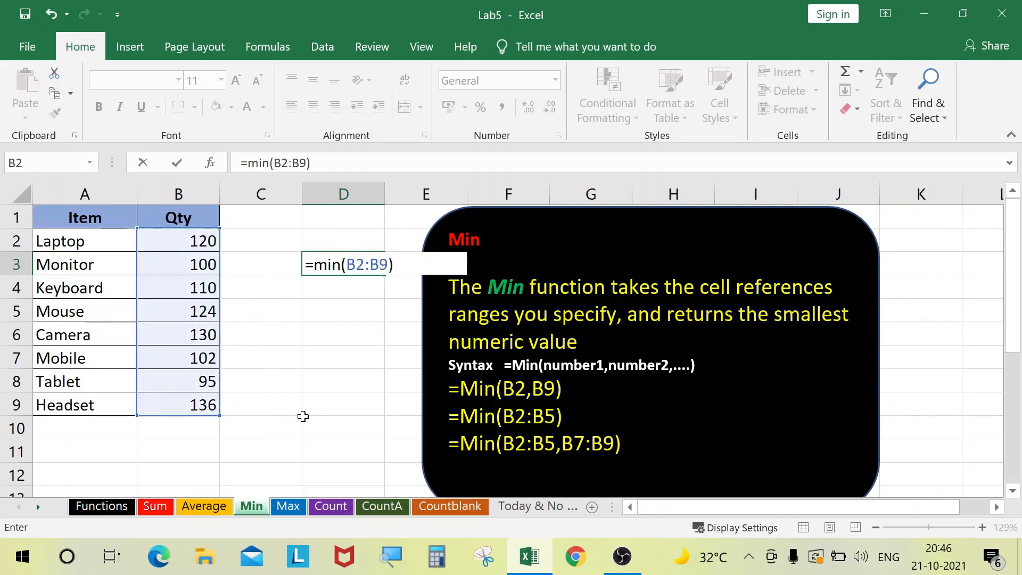
key("Return")
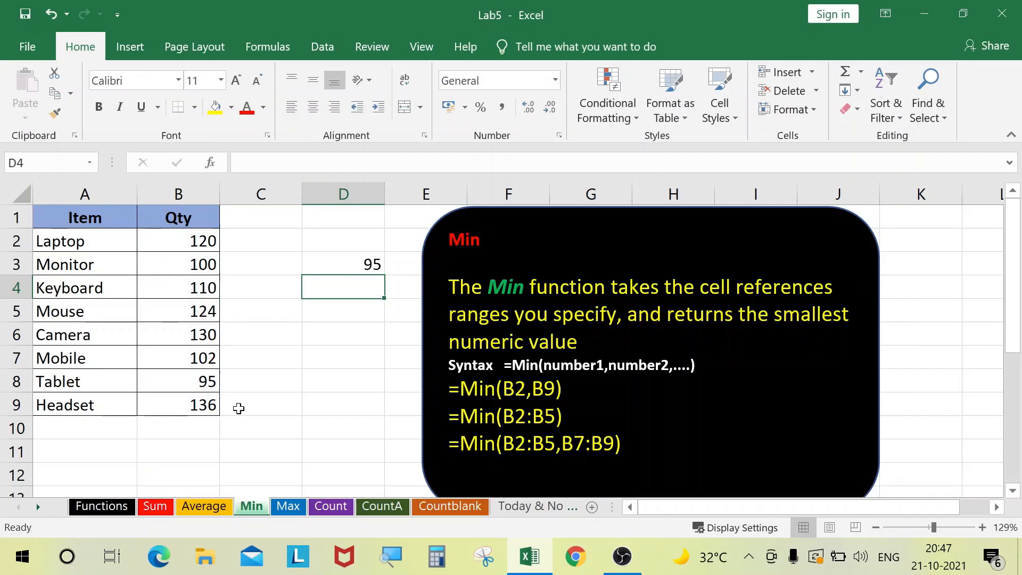
Change the Keyboard quantity in cell B4 of the Min sheet to 30.
left_click(190, 290)
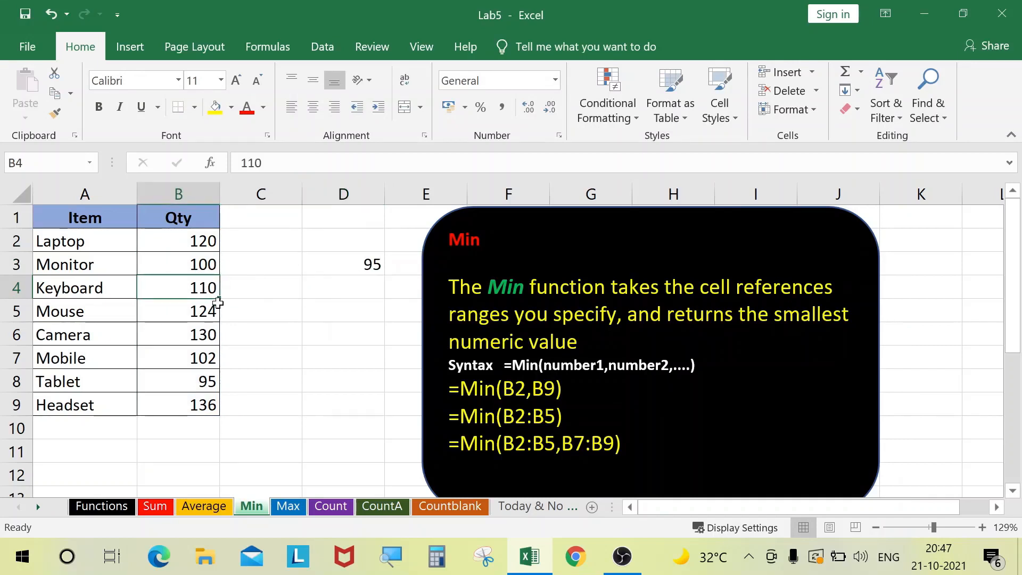
type("30")
key("Return")
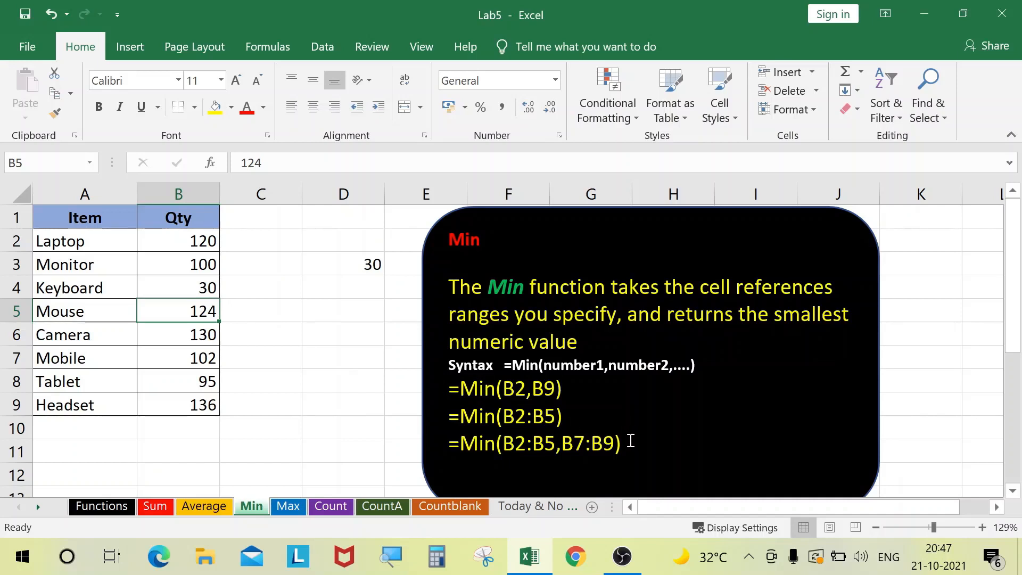
On the Max sheet, enter a formula in cell D3 that finds the highest quantity across all items, =max(B2:B9).
left_click(289, 509)
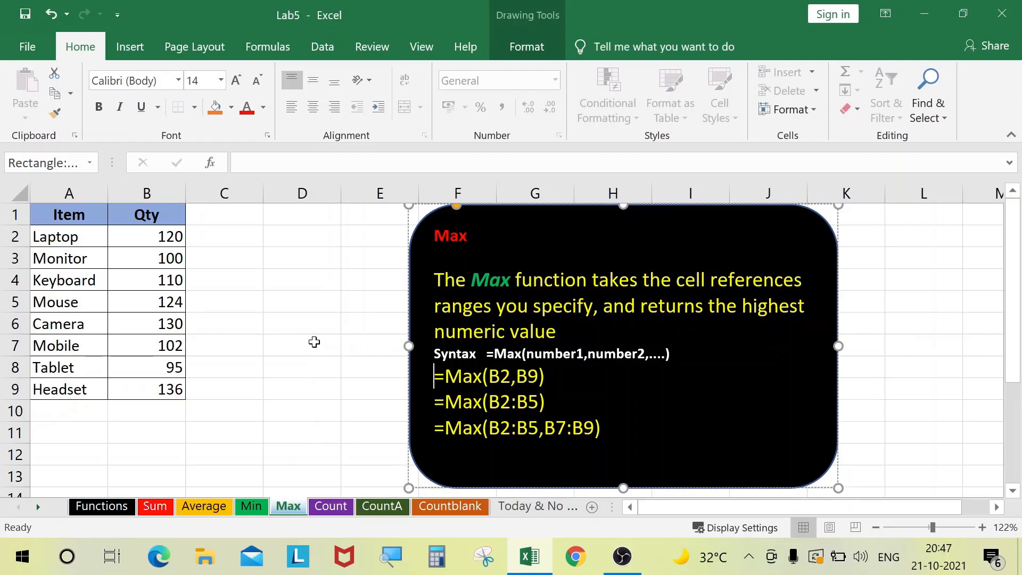
left_click(302, 261)
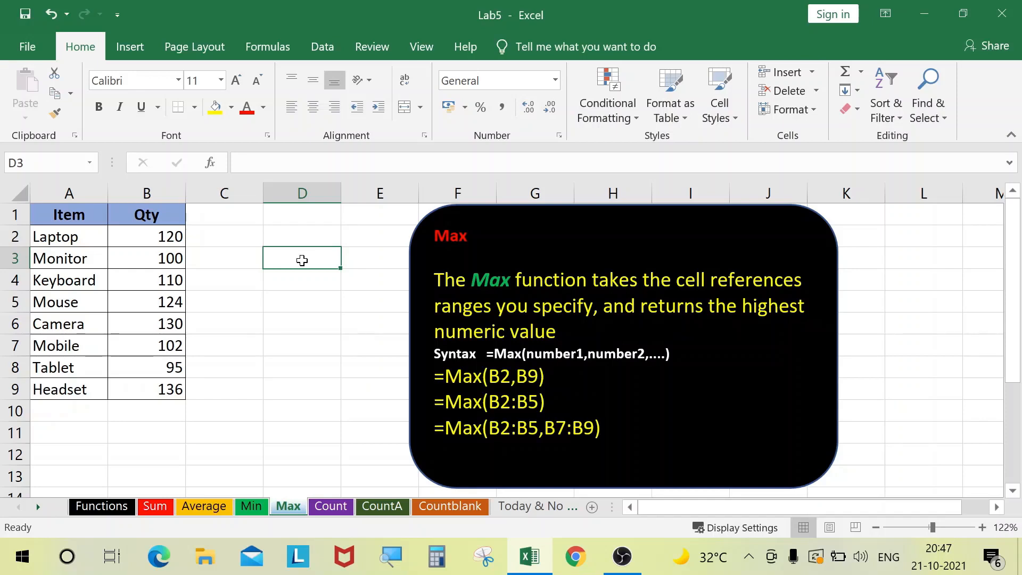
type("=max")
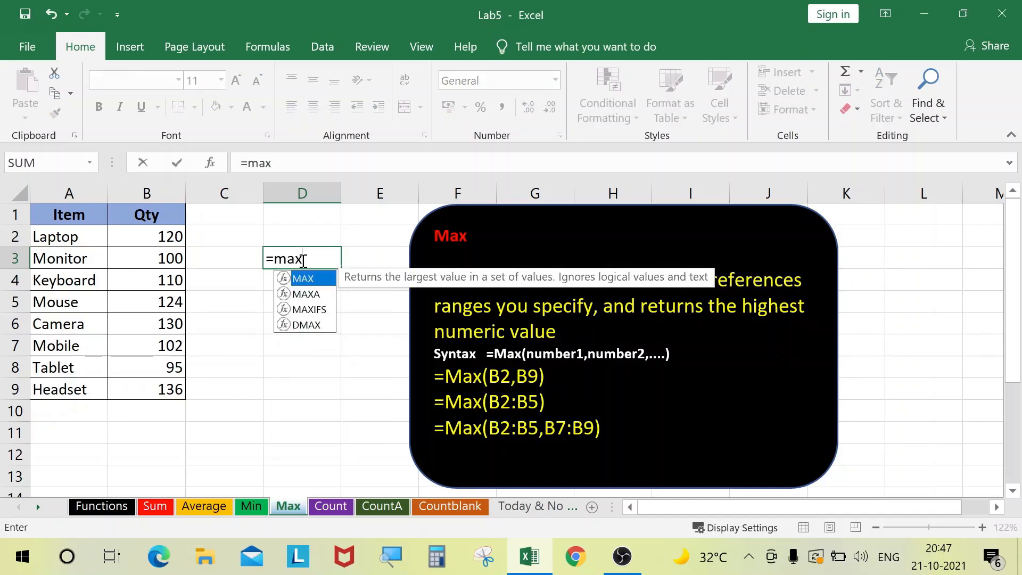
type("(")
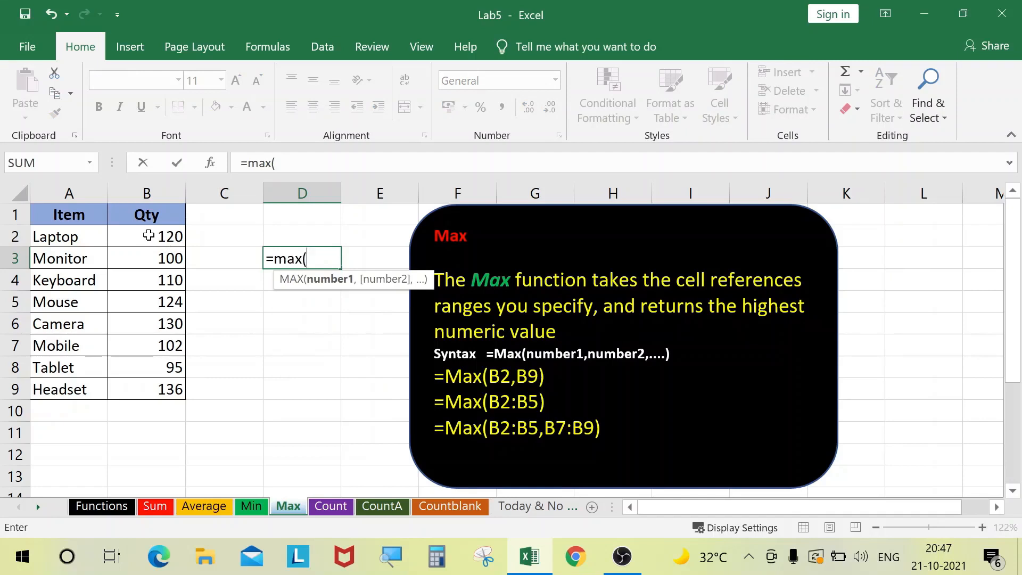
left_click_drag(148, 235, 152, 389)
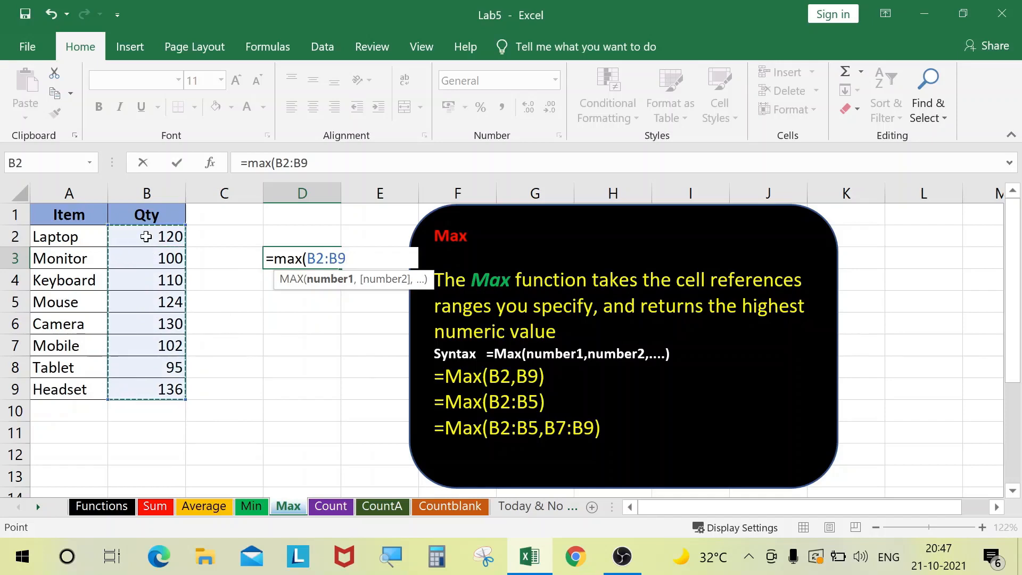
type(")")
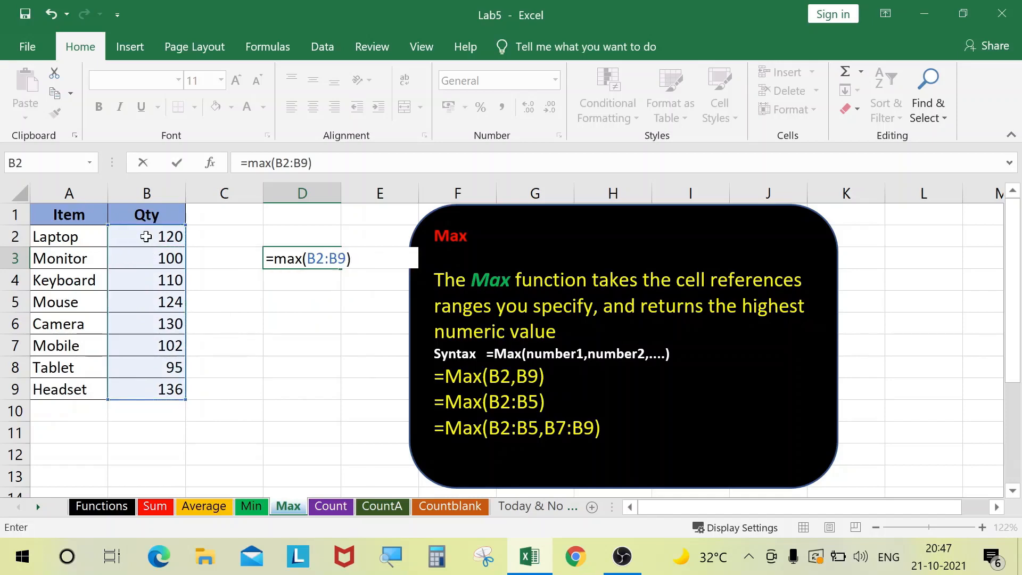
key("Return")
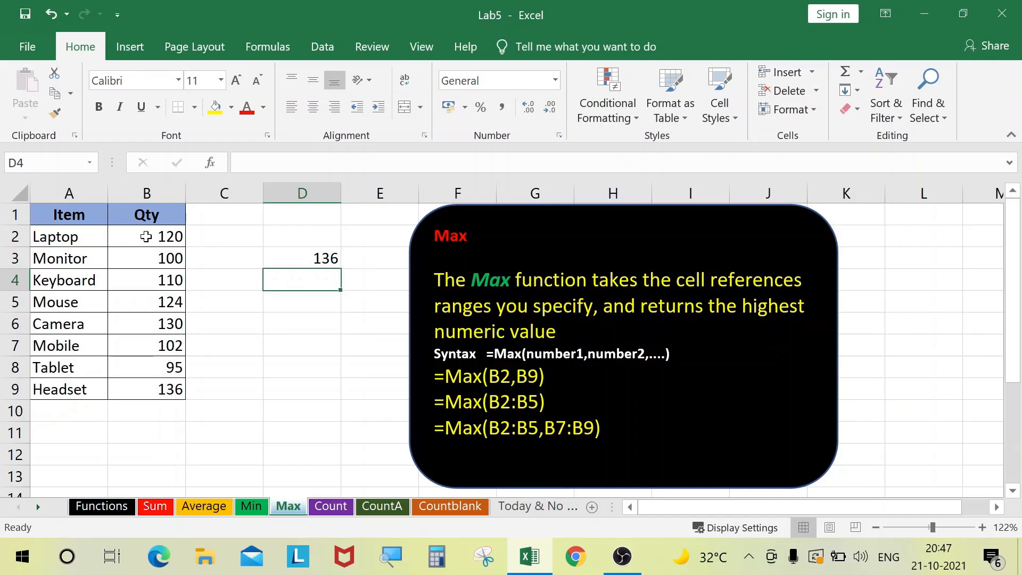
Change the Mouse quantity in cell B5 to 200 and check the MAX formula in D3 against the range B2:B9.
left_click(149, 392)
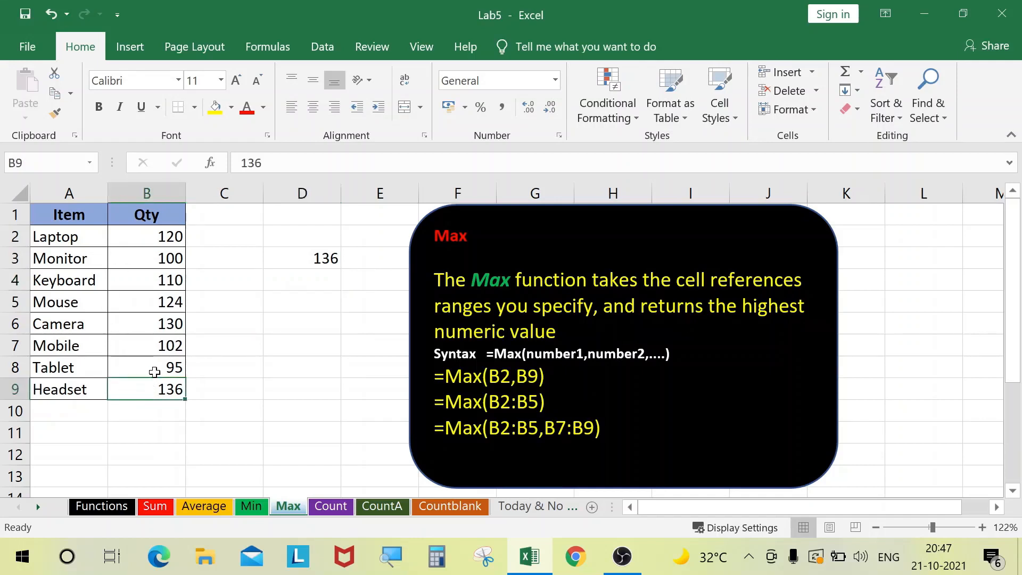
left_click(153, 302)
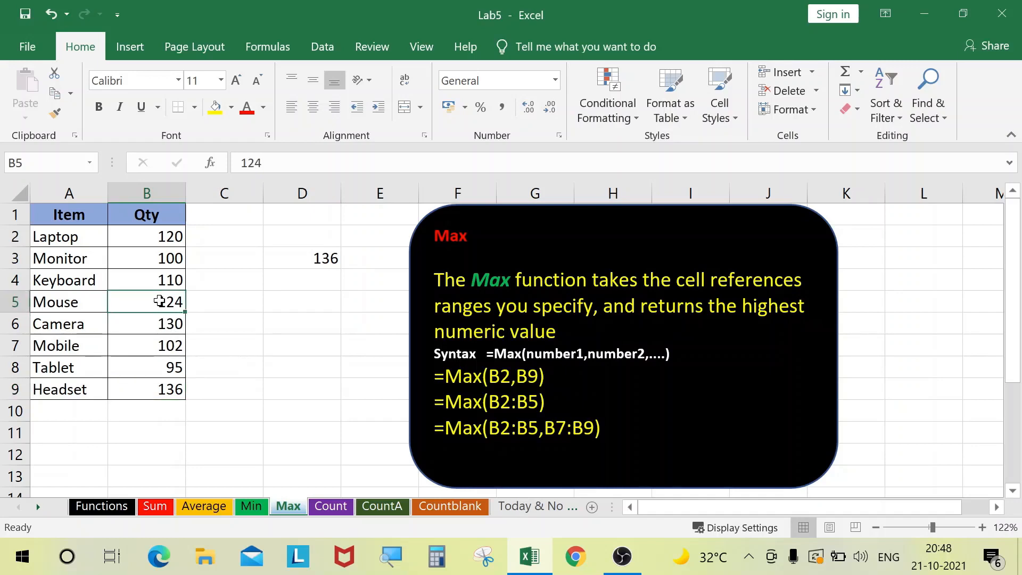
type("200")
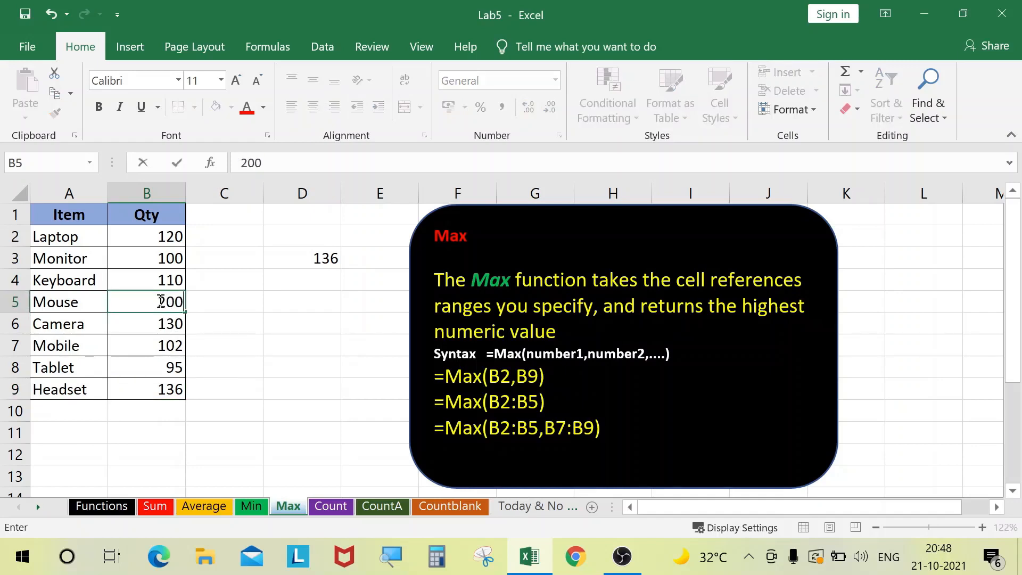
key("Return")
left_click(308, 258)
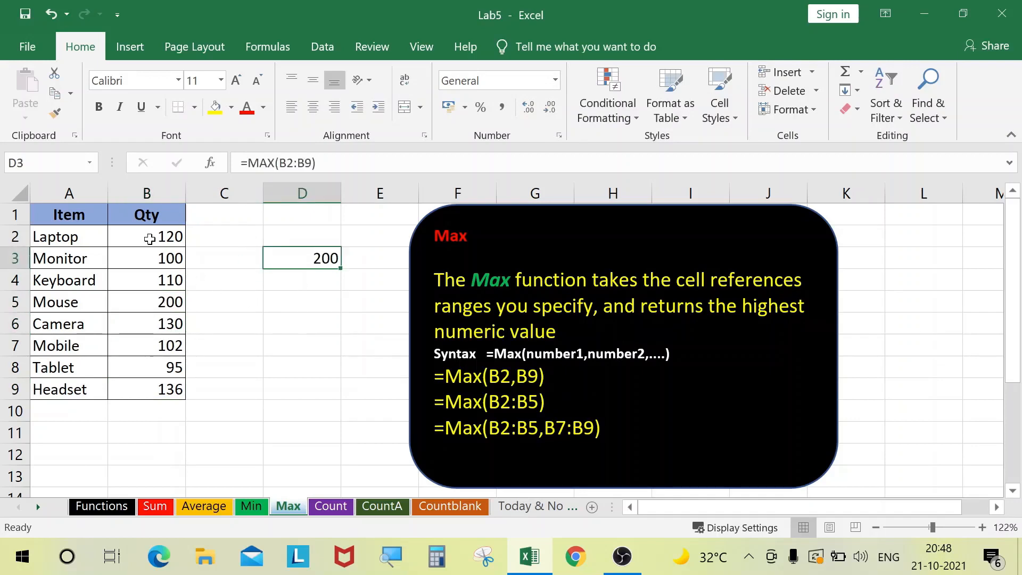
left_click_drag(146, 236, 144, 384)
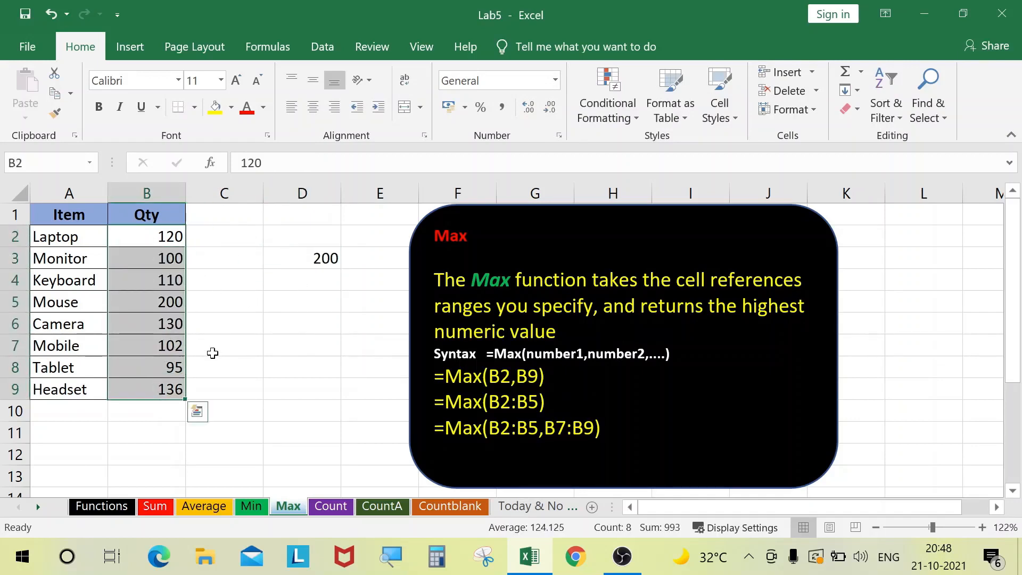
left_click(344, 281)
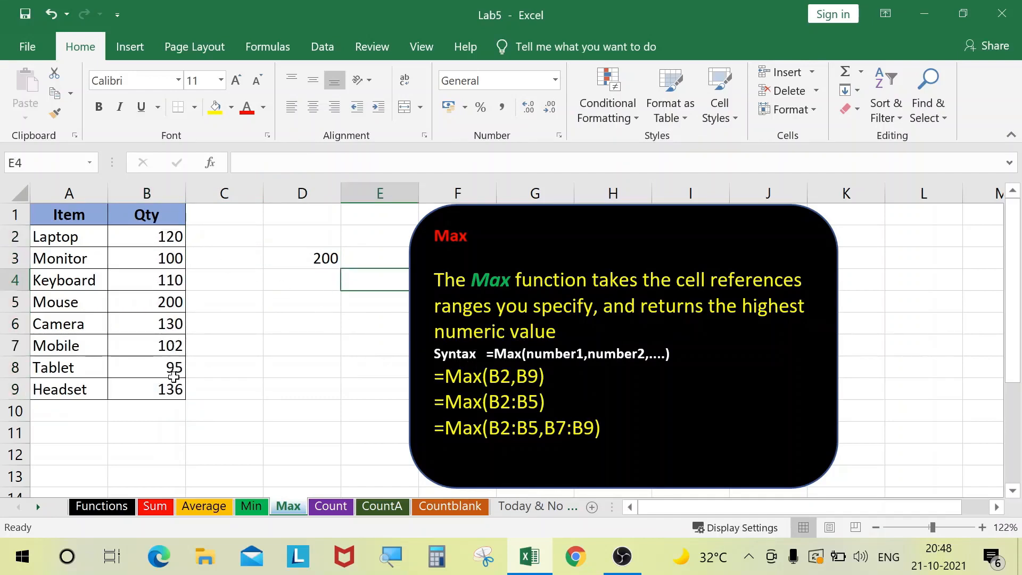
On the Count sheet, enter =count(B2:B9) in cell D4 and check it against the numeric quantities above and below the Nil entry.
left_click(330, 507)
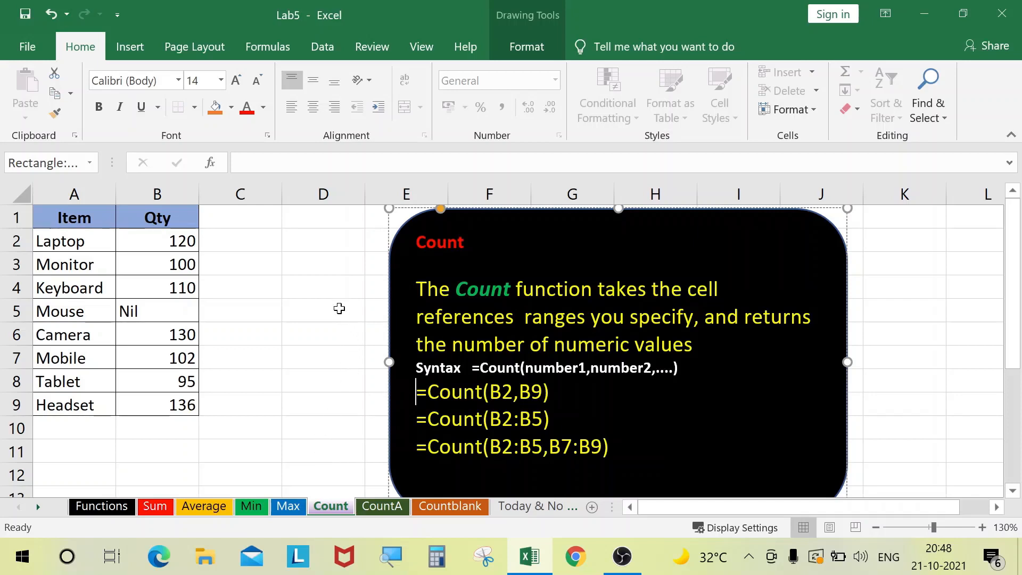
left_click(318, 285)
type("=")
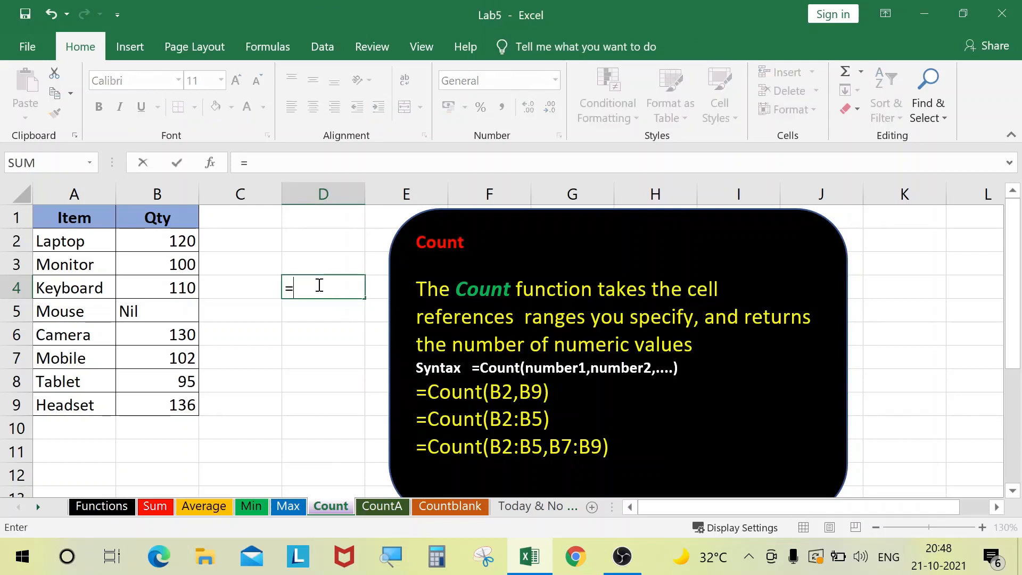
type("count")
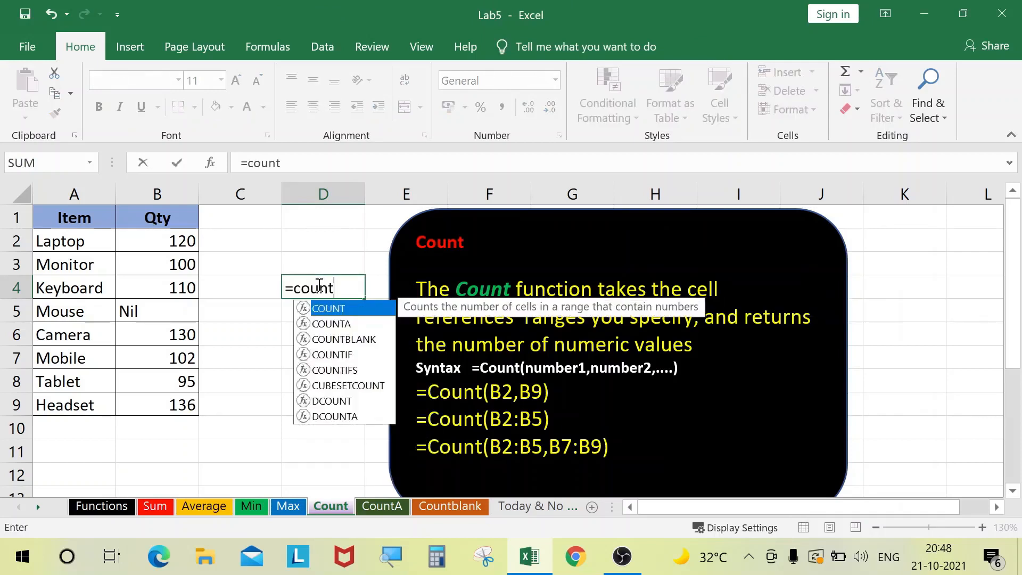
type("(")
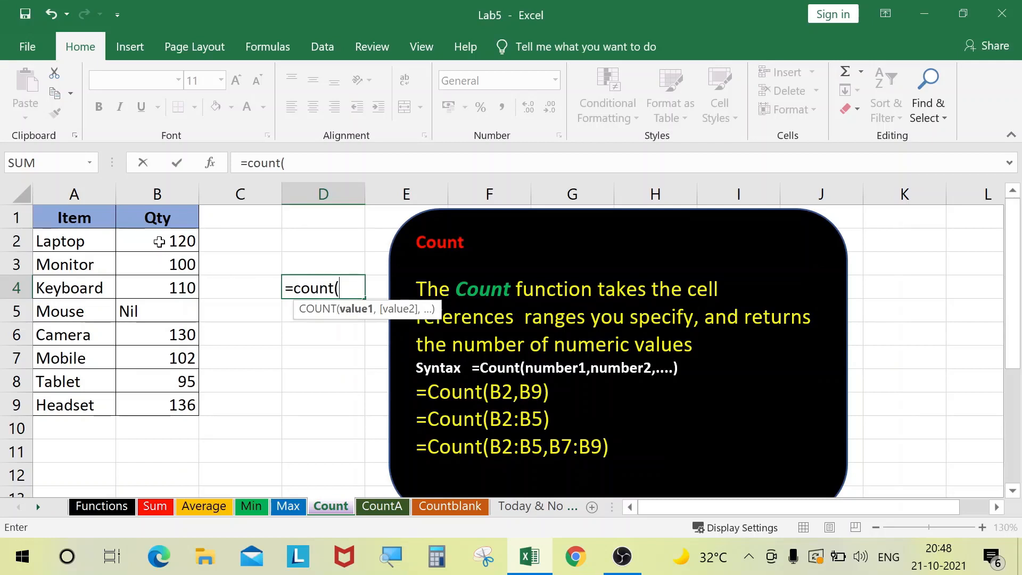
left_click_drag(159, 242, 158, 404)
type(")")
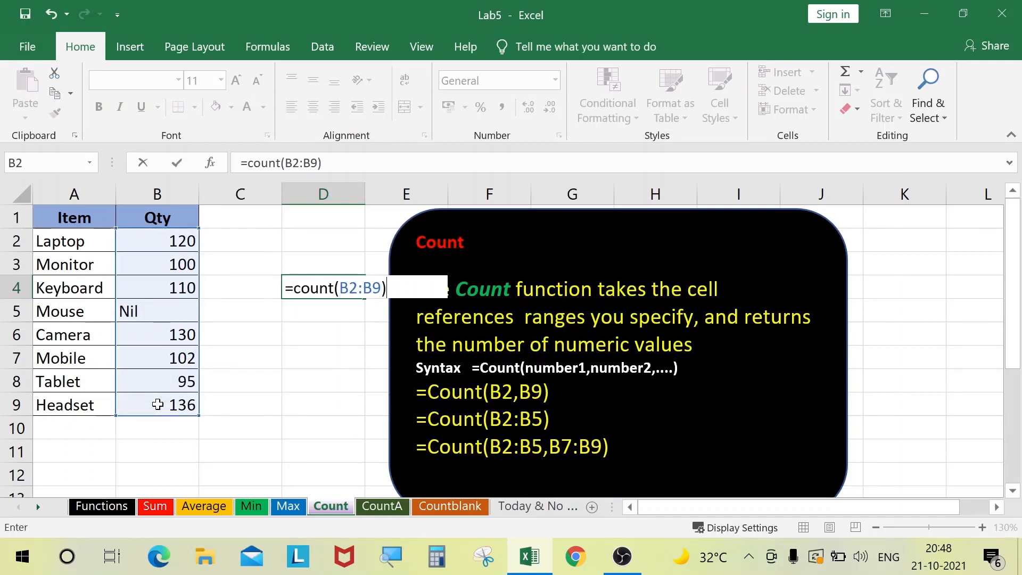
key("Return")
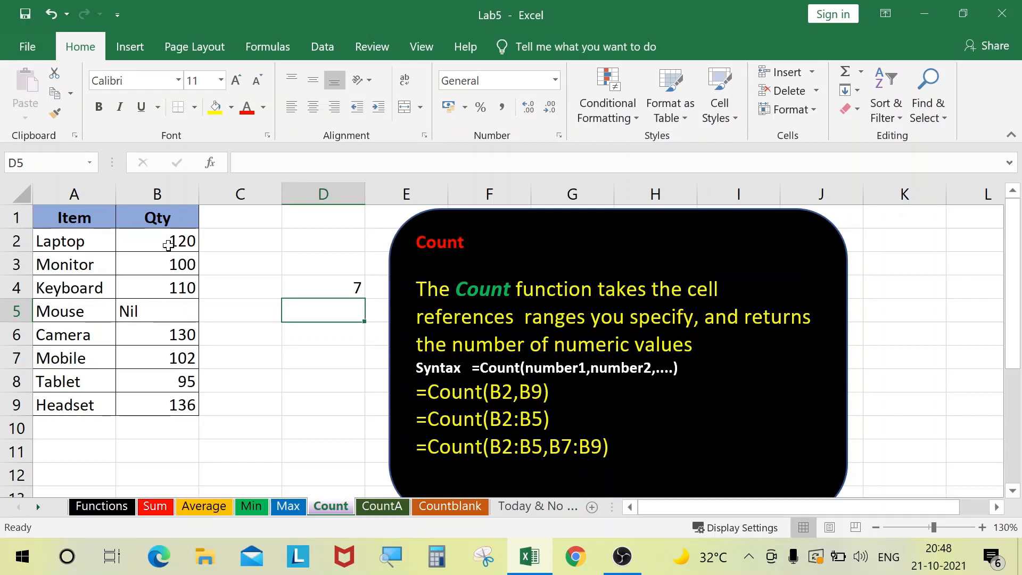
left_click_drag(166, 243, 166, 278)
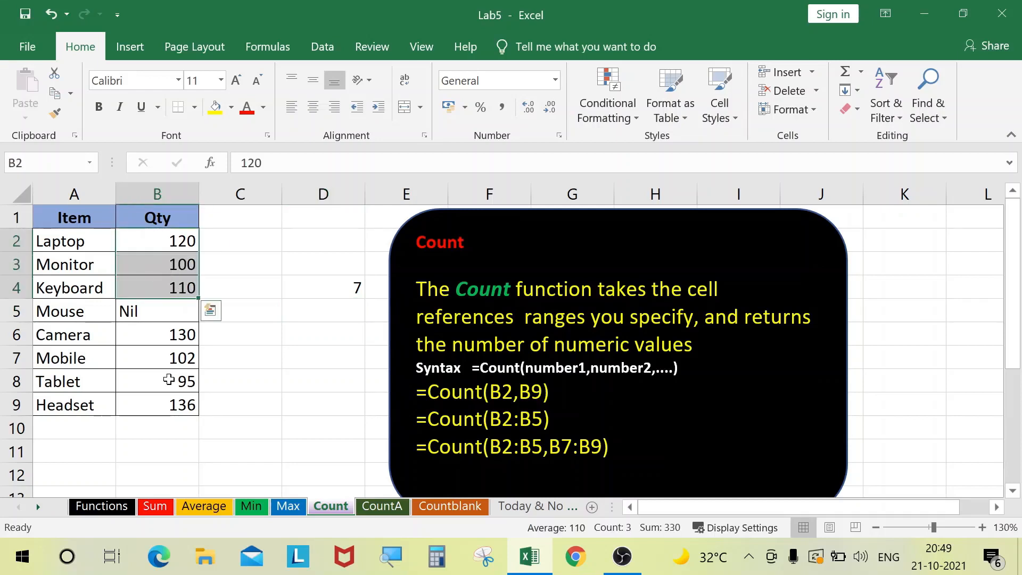
left_click_drag(169, 335, 165, 407)
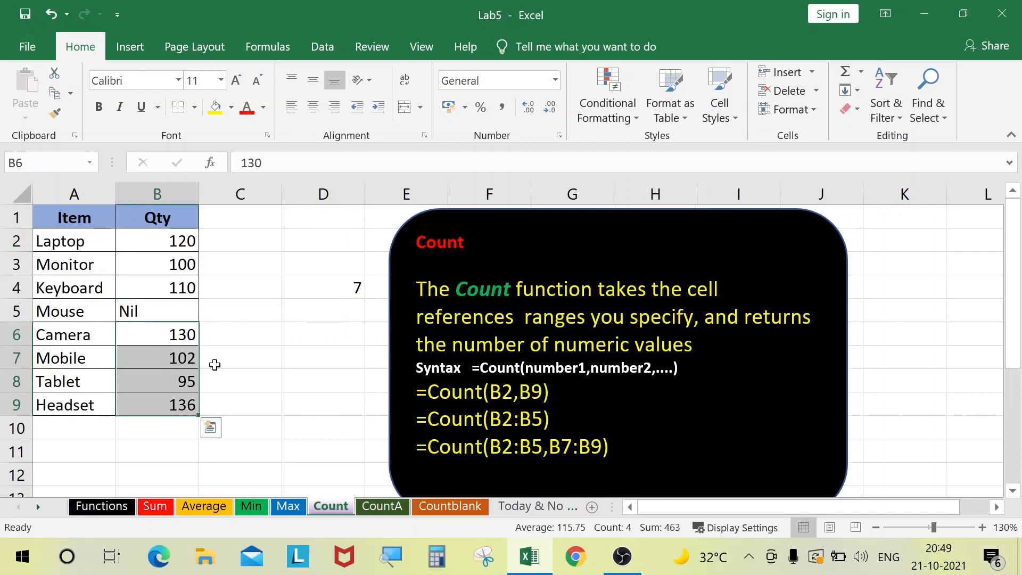
left_click(321, 295)
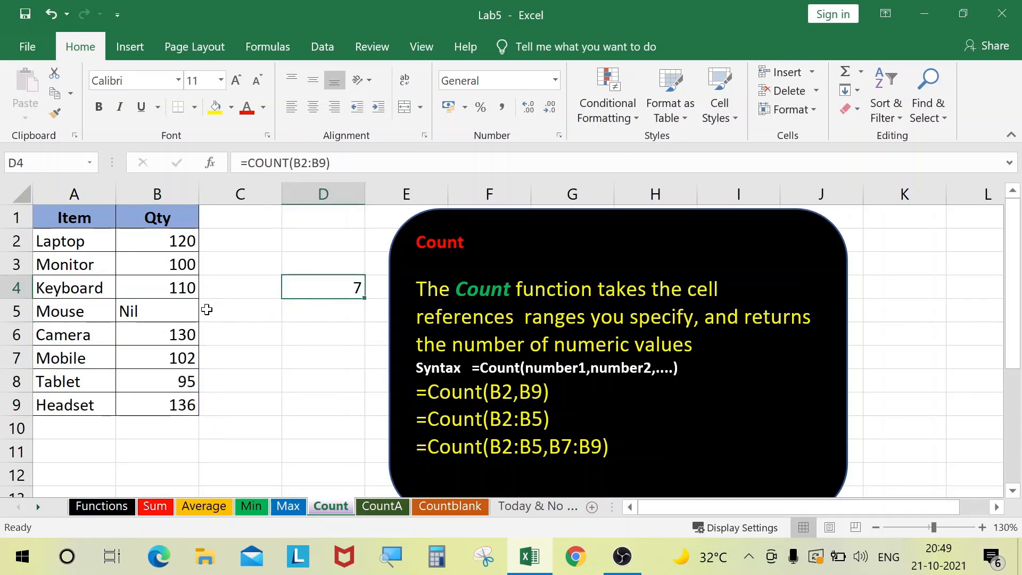
Clear the Keyboard quantity in cell B4 of the Count sheet and check the COUNT formula in D4.
left_click(153, 290)
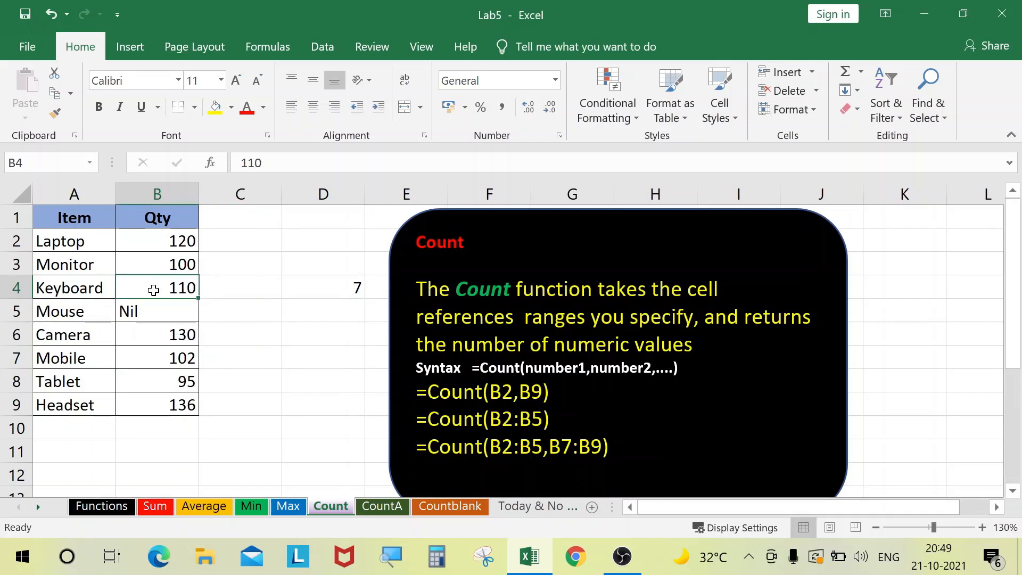
key("Delete")
left_click(292, 351)
left_click(345, 287)
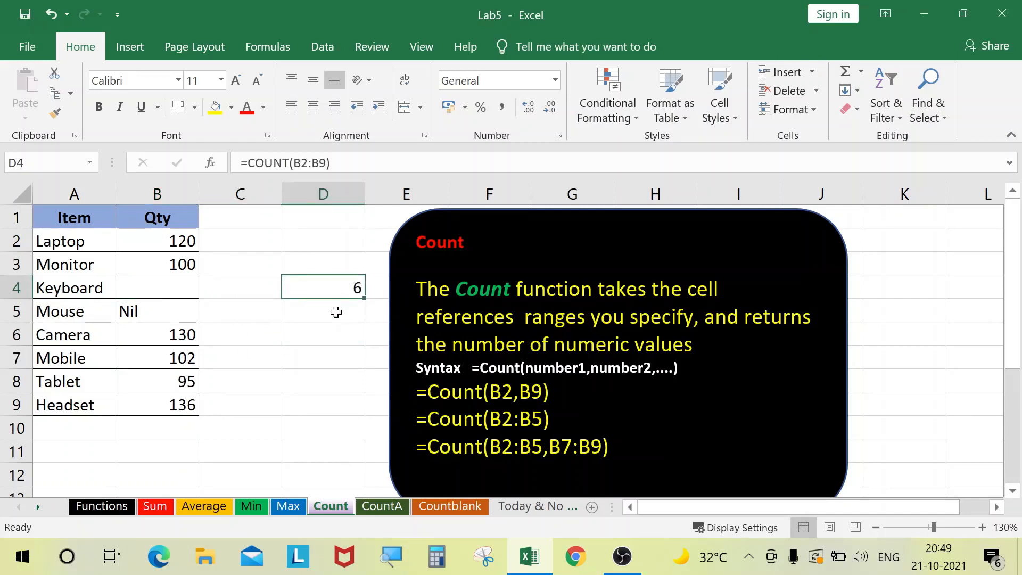
Enter a second COUNT formula, =count(B2:B9), in cell D6 of the Count sheet.
left_click(328, 327)
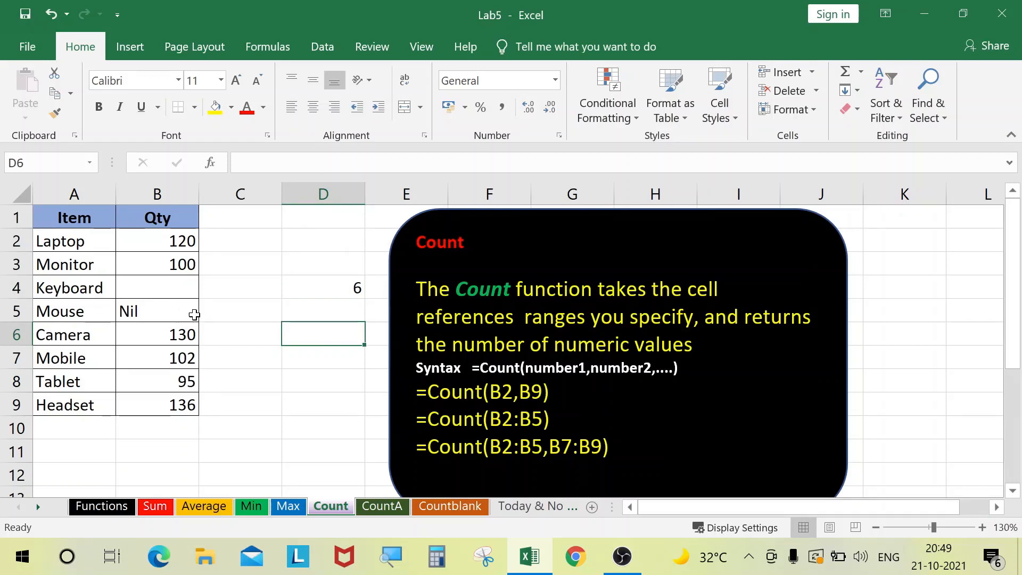
type("=c")
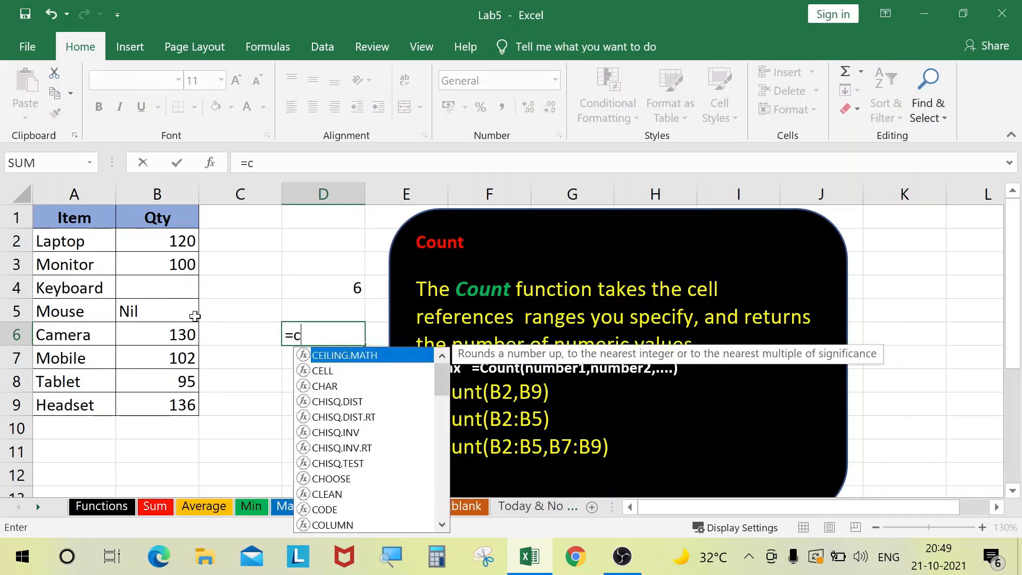
type("ount(")
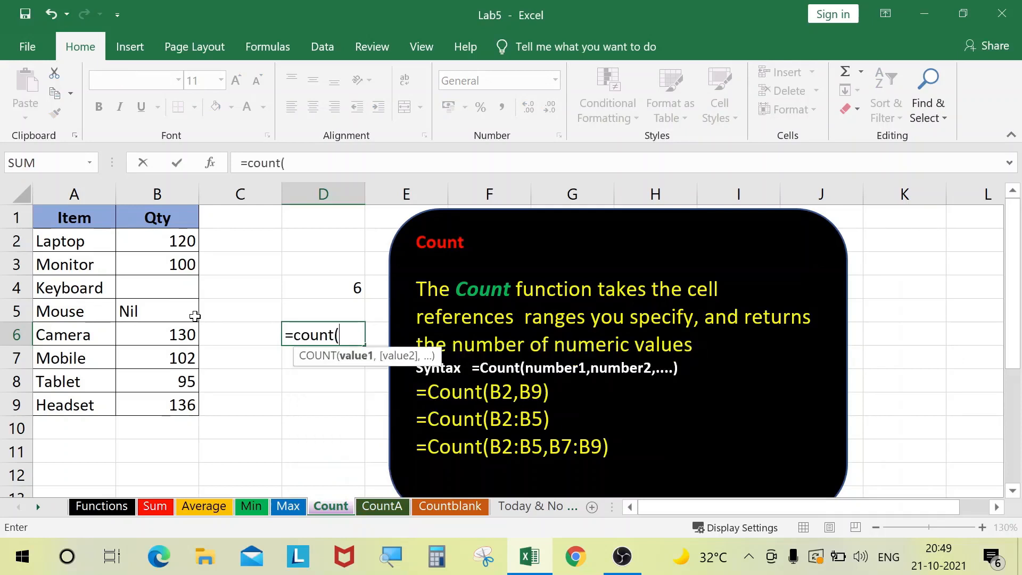
left_click_drag(164, 252, 168, 406)
type(")")
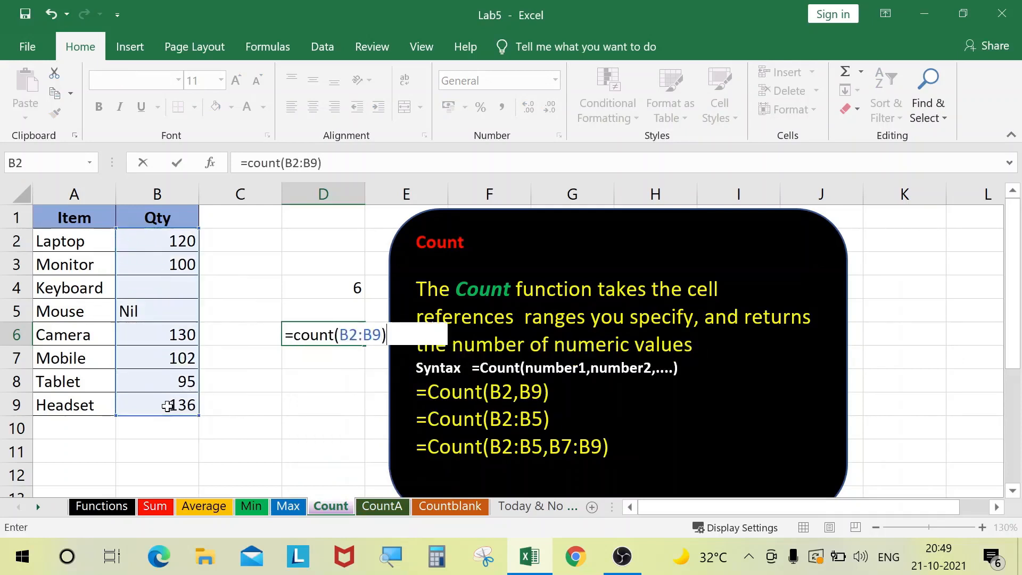
key("Return")
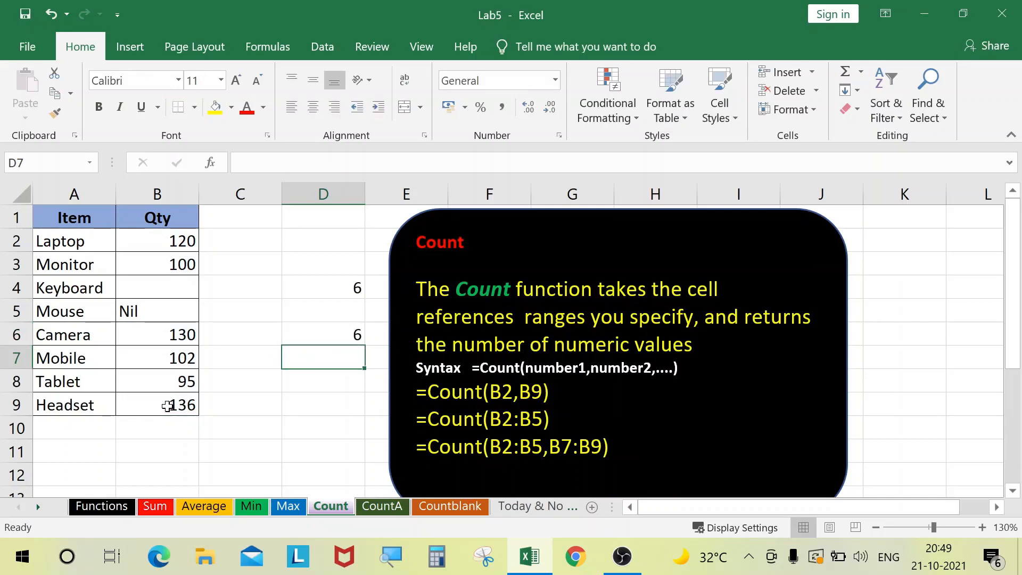
On the CountA sheet, enter =counta(B2:B9) in cell D3 to count the non-blank quantities.
left_click(373, 514)
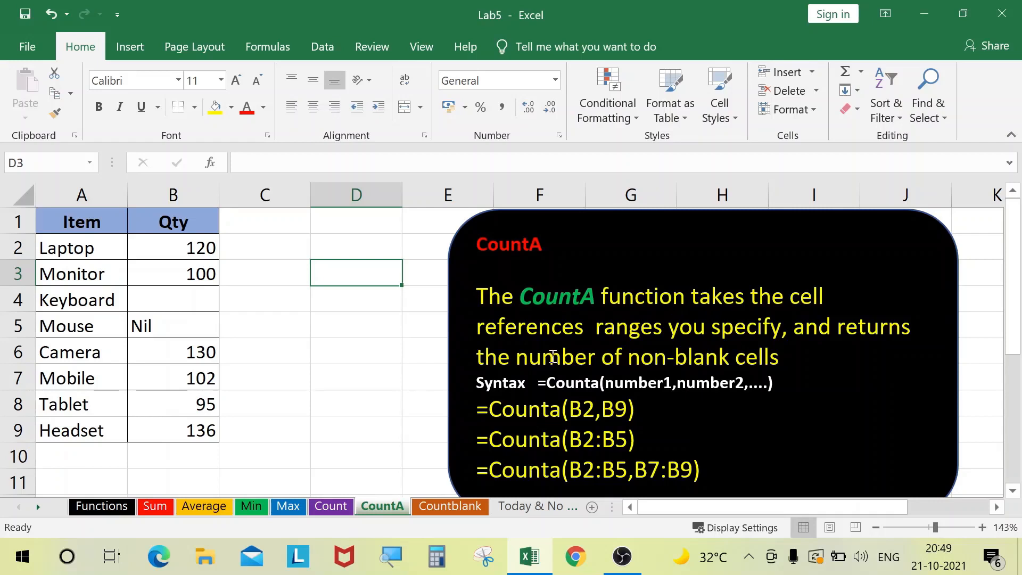
type("=count")
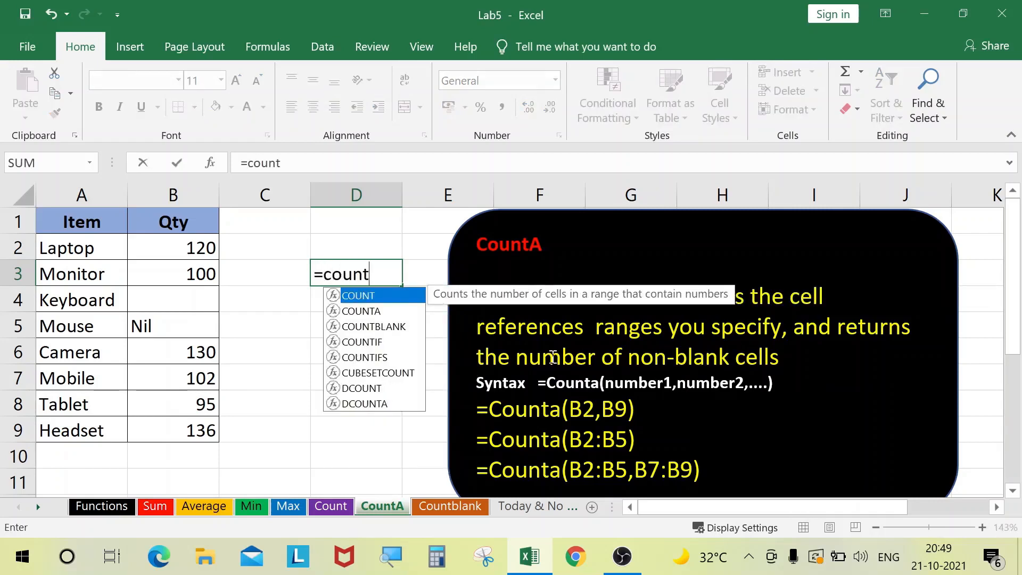
type("a(")
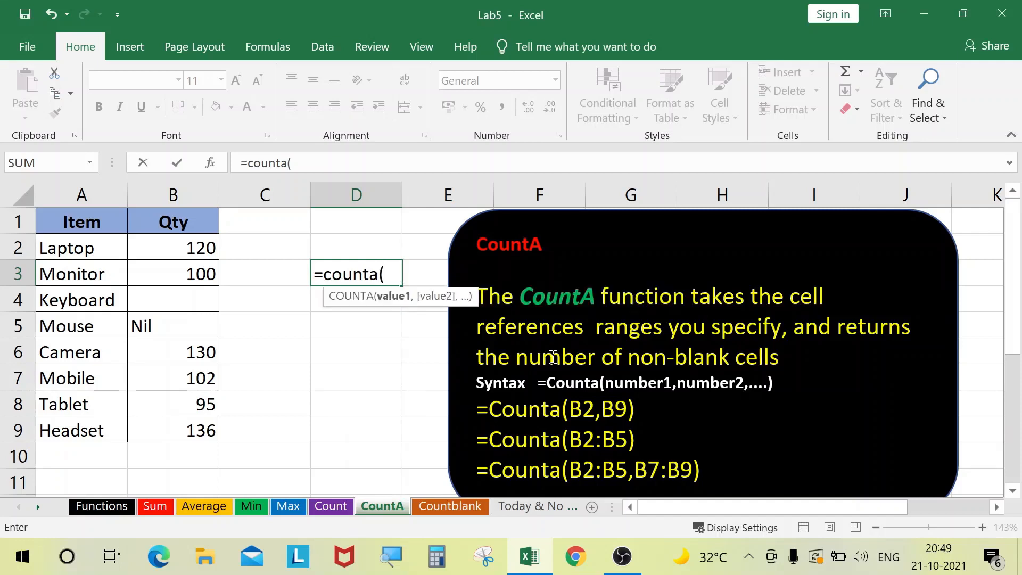
left_click_drag(178, 249, 166, 422)
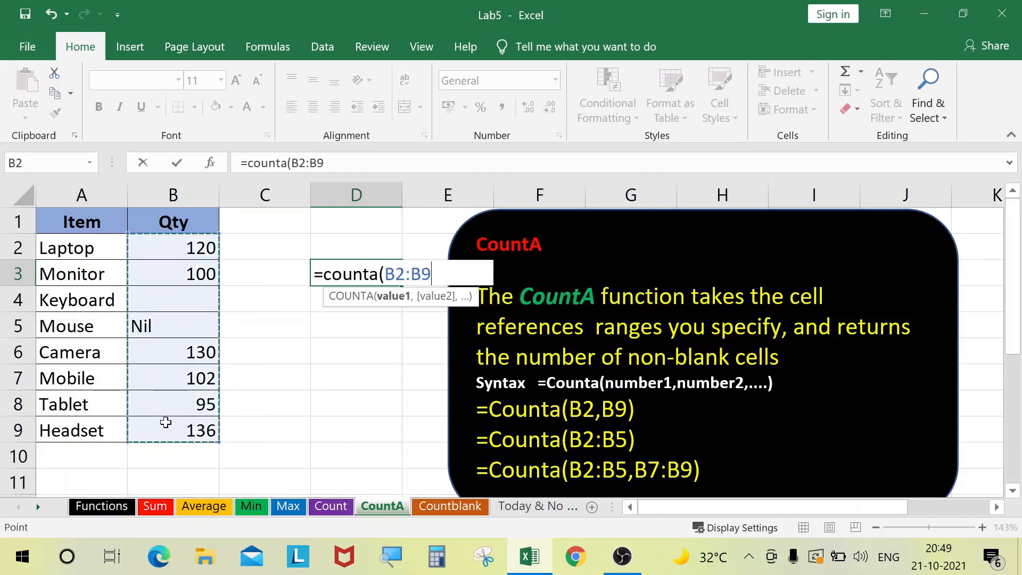
type(")")
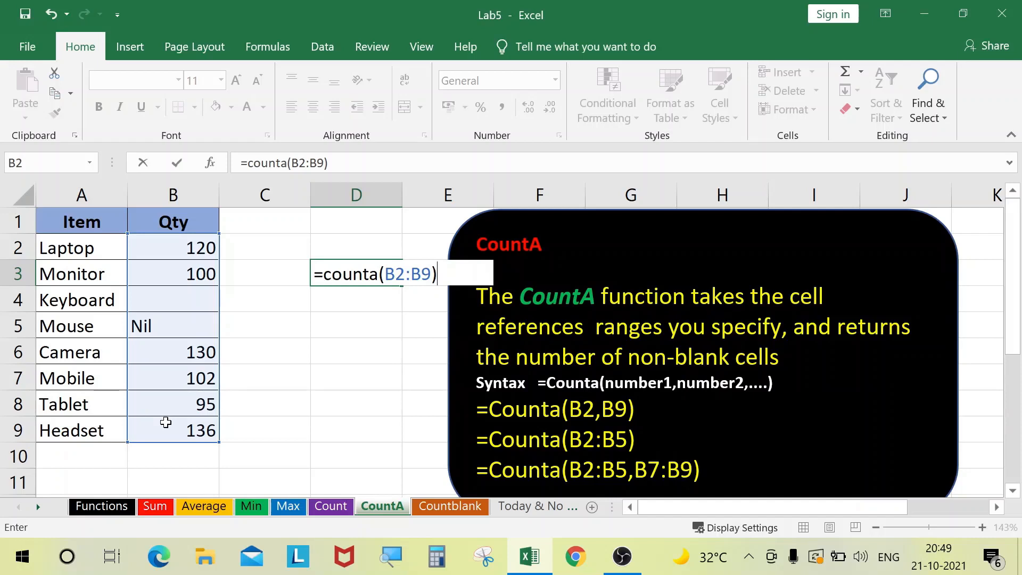
key("Return")
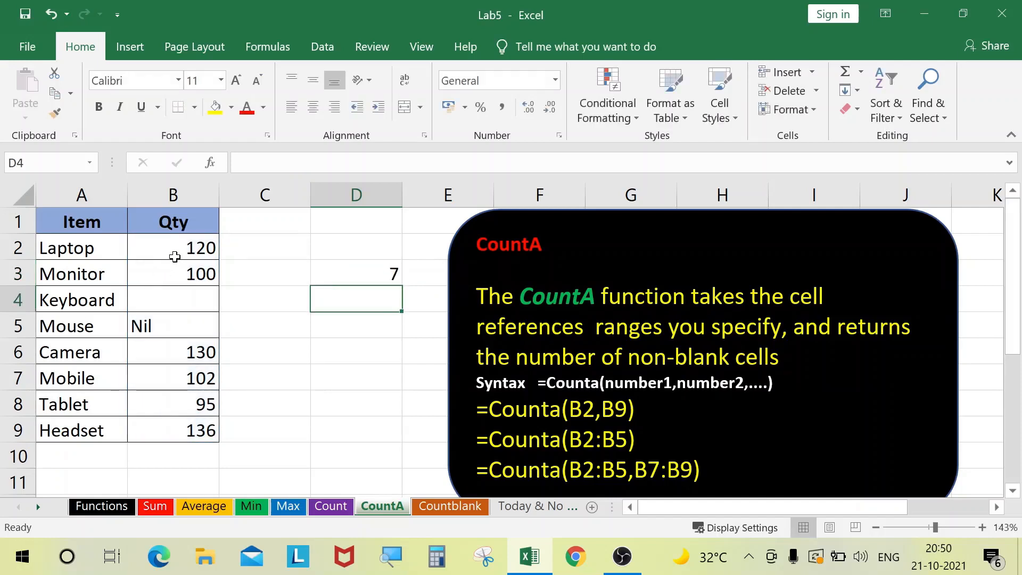
Check the COUNTA formula in D3 against the range B2:B9 and clear the Tablet quantity in cell B8.
left_click_drag(174, 253, 174, 429)
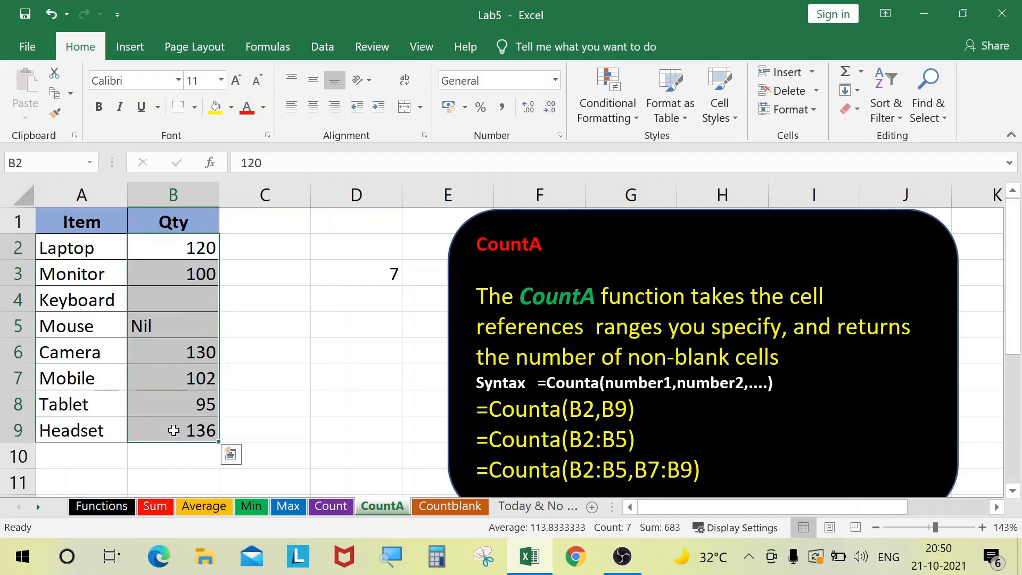
left_click_drag(185, 247, 182, 425)
left_click(367, 274)
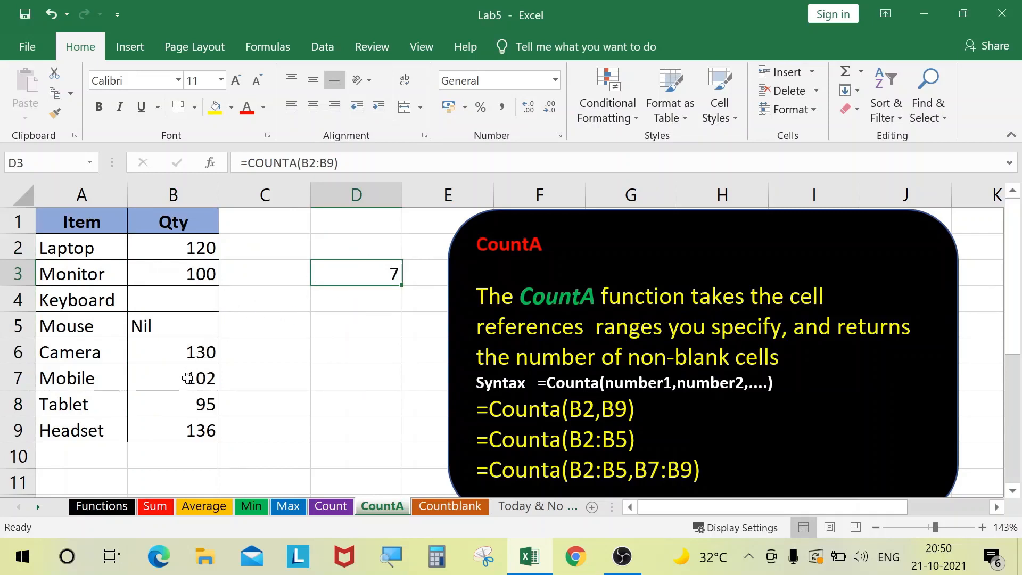
left_click(193, 405)
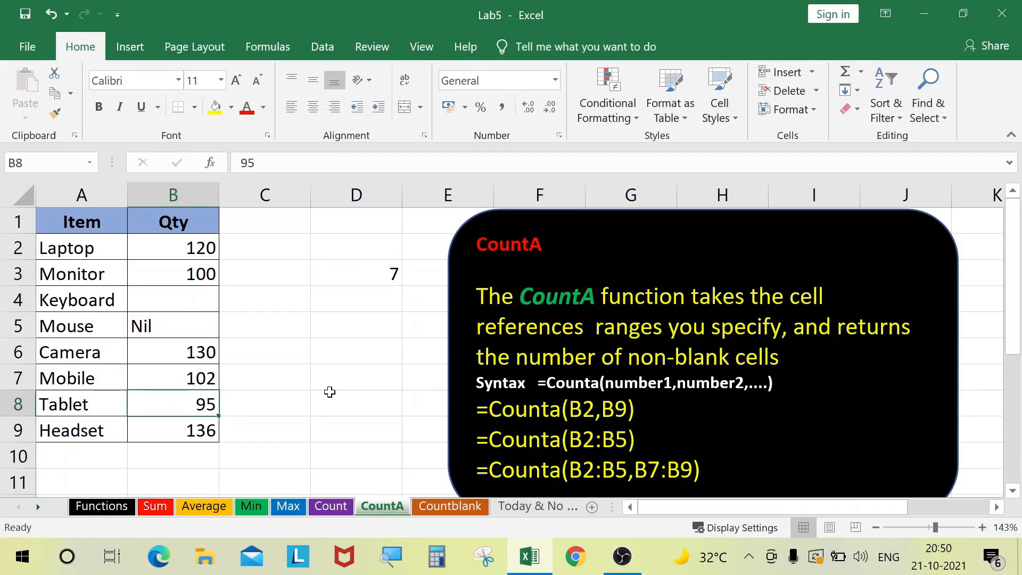
key("Delete")
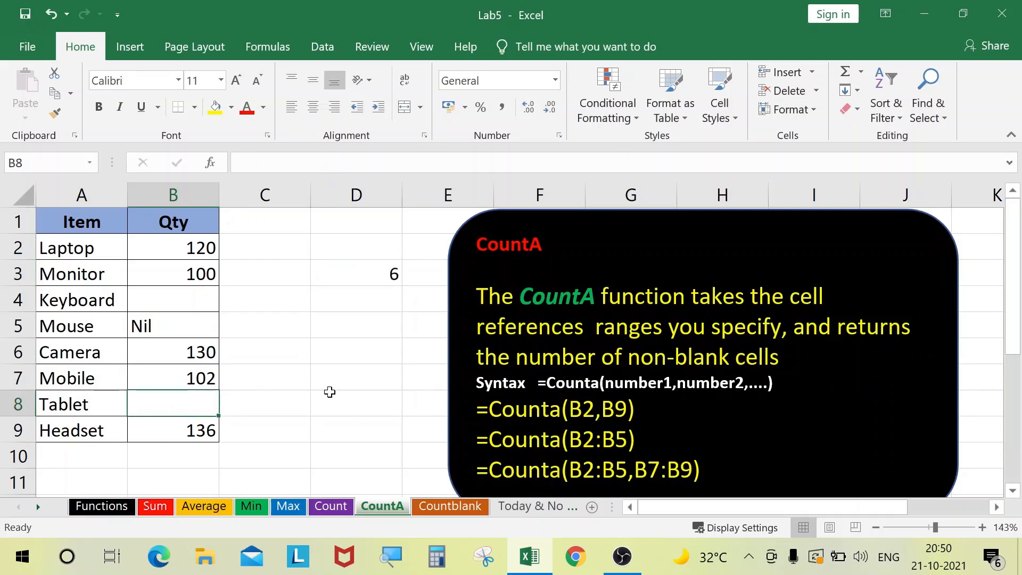
Enter a second COUNTA formula, =counta(B2:B9), in cell D5 of the CountA sheet.
left_click(369, 324)
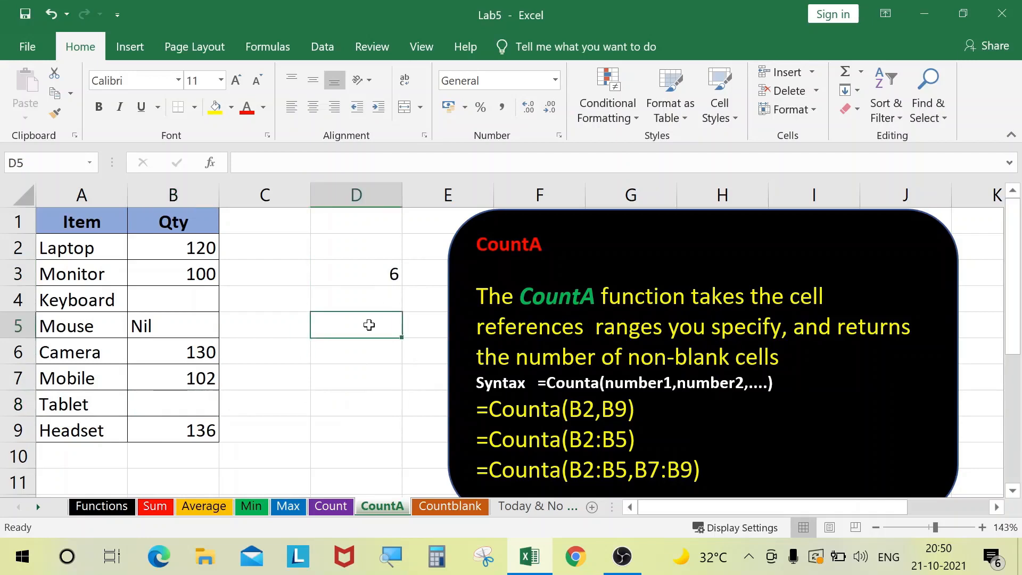
type("=coun")
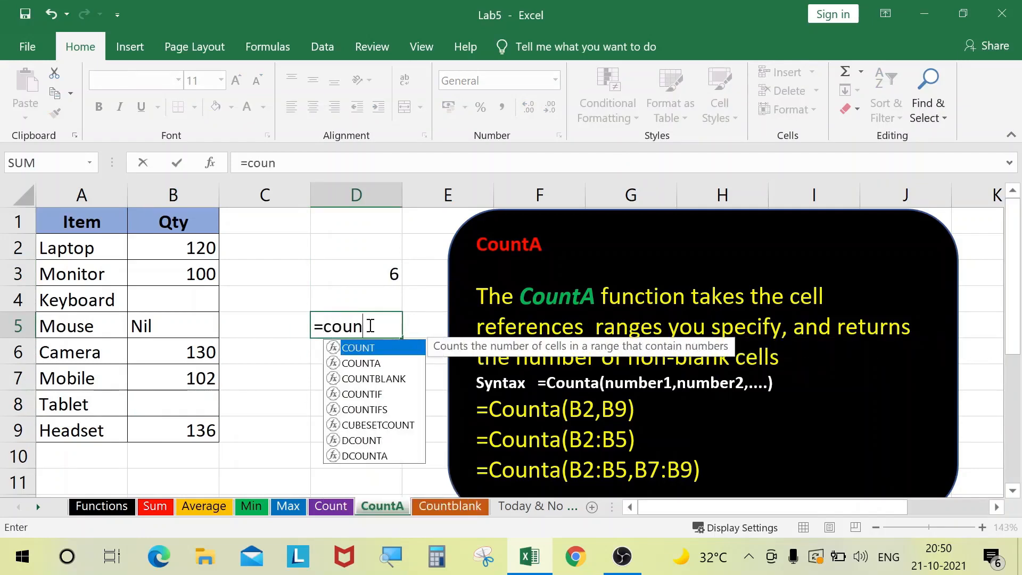
type("ta(")
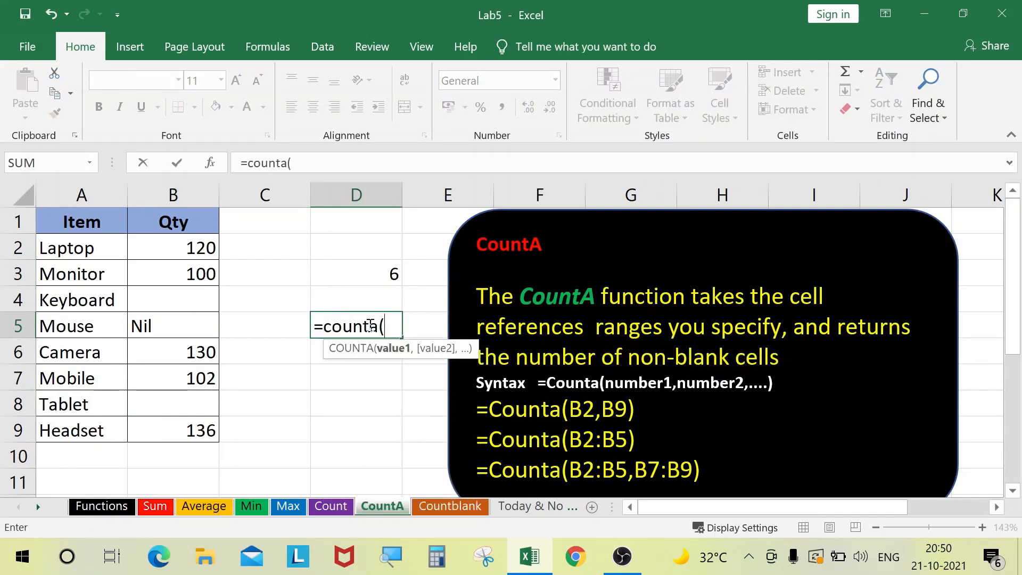
left_click_drag(191, 244, 186, 428)
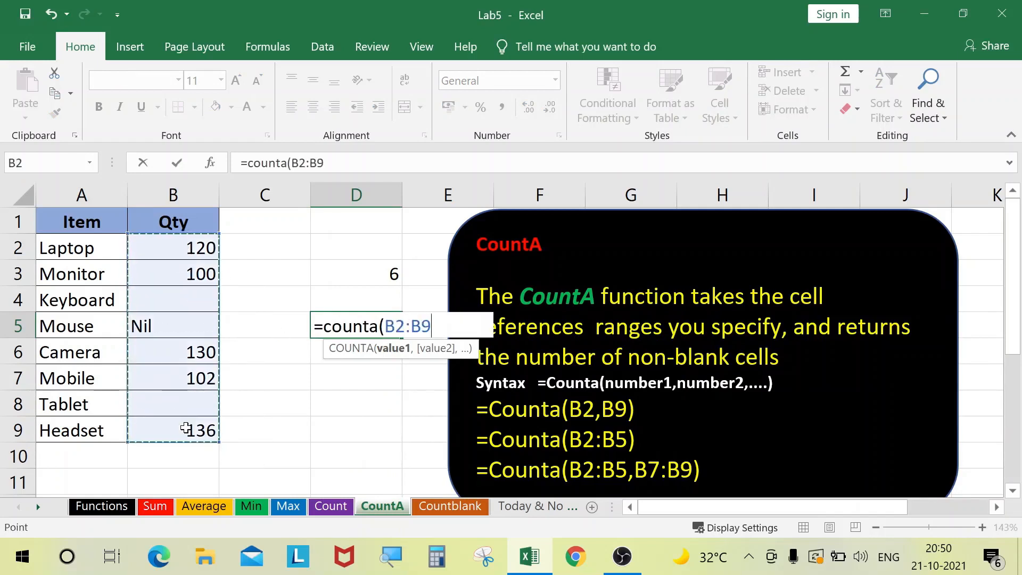
type(")")
key("Return")
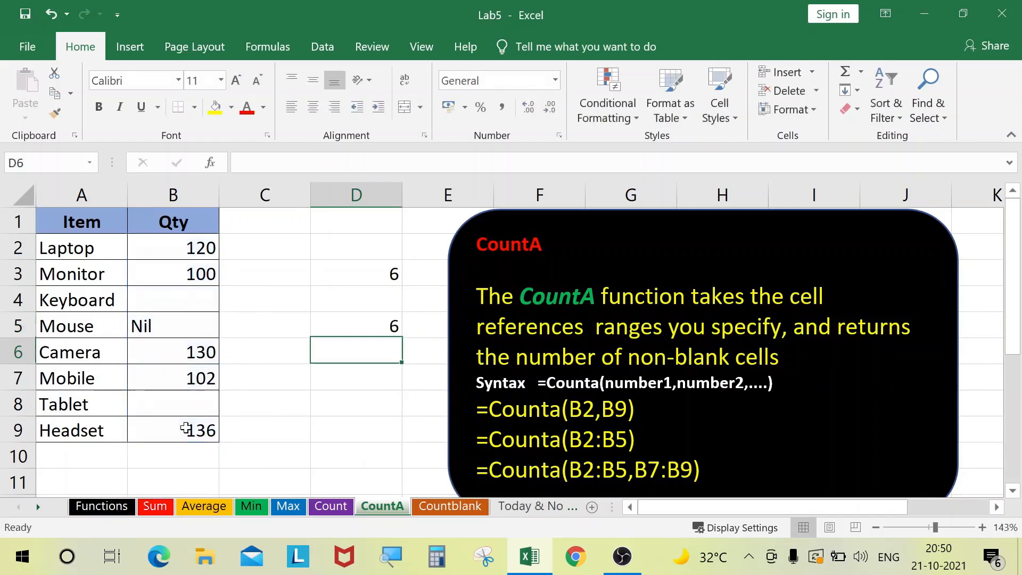
On the Countblank sheet, enter =countblank(B2:B9) in cell C4 to count the empty quantity cells, and check the formula.
left_click(441, 507)
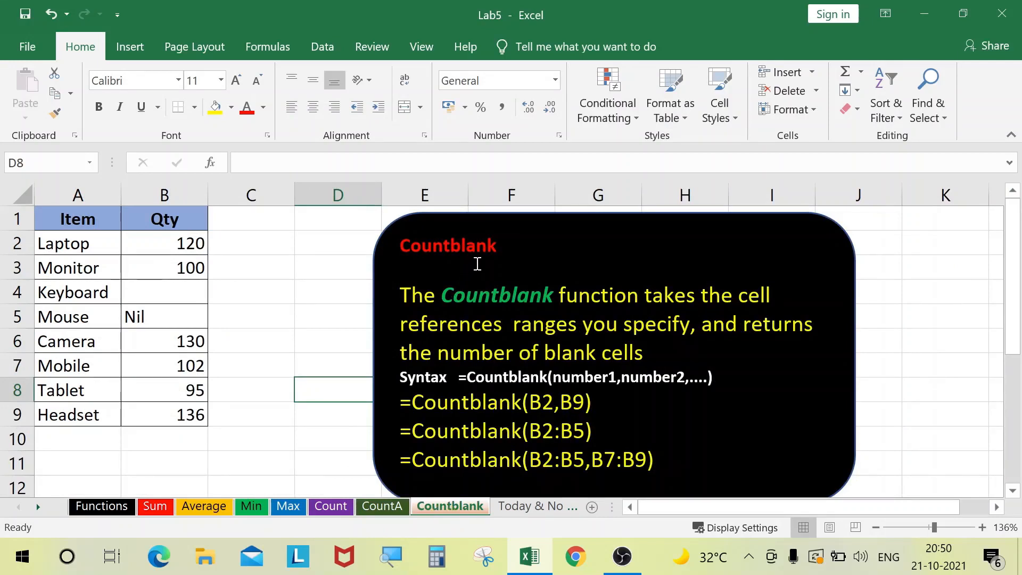
left_click(283, 292)
type("=coun")
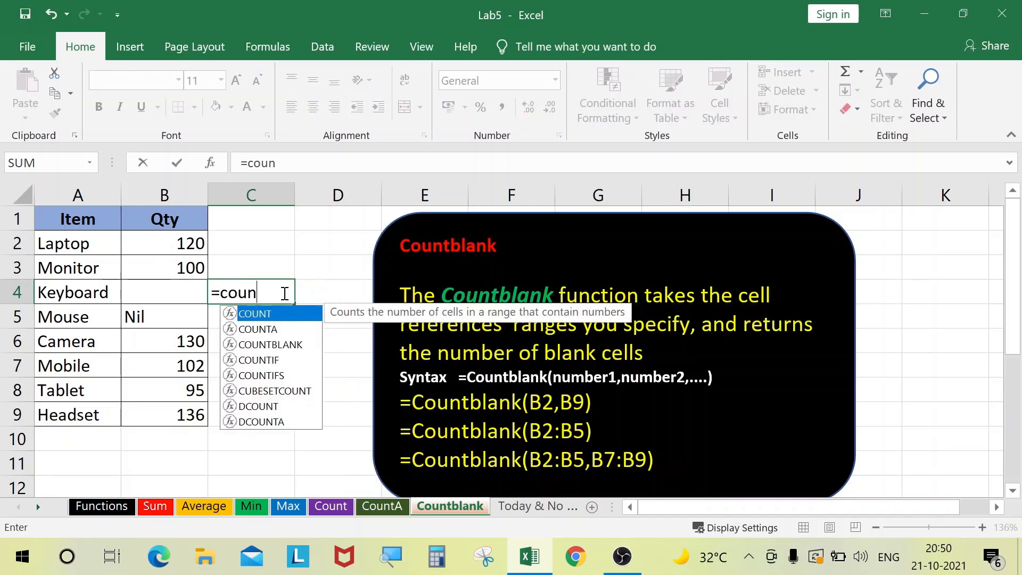
type("tblank")
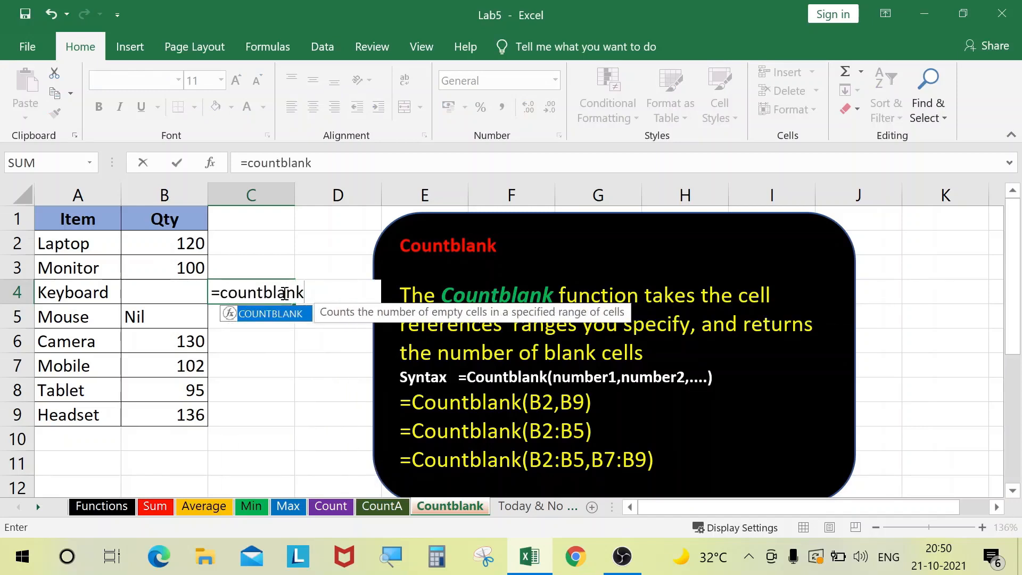
type("(")
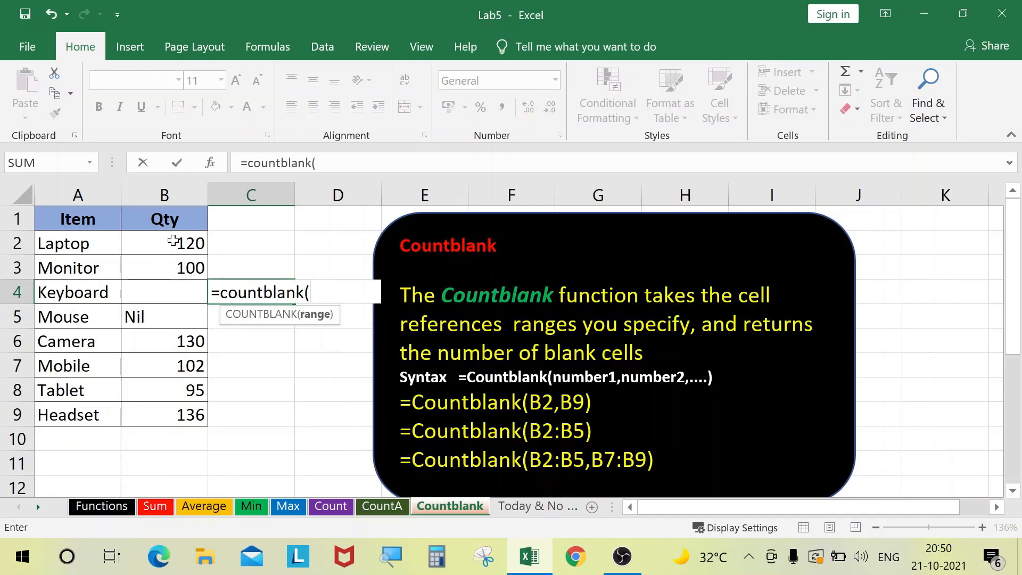
left_click_drag(172, 241, 164, 403)
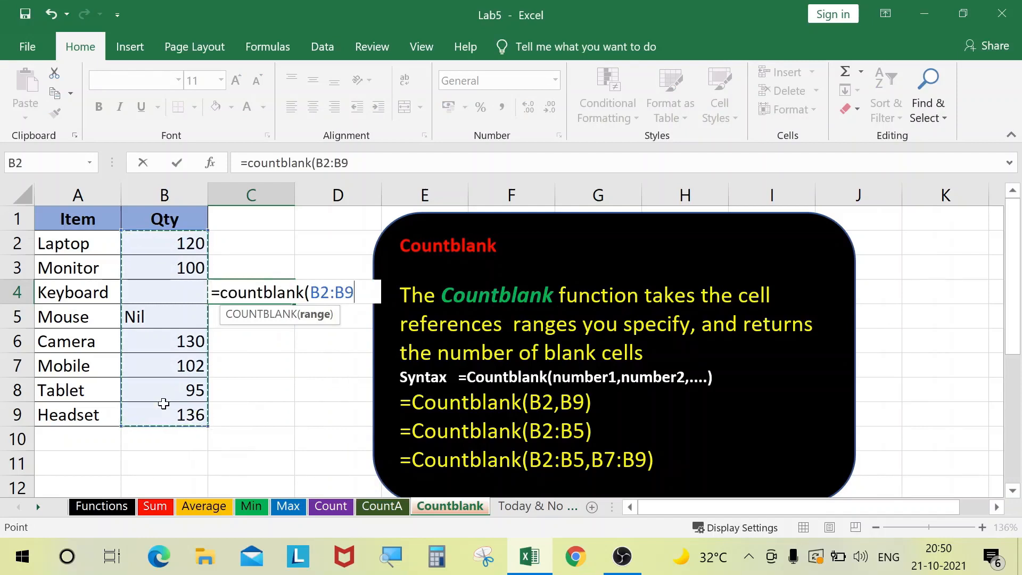
type(")")
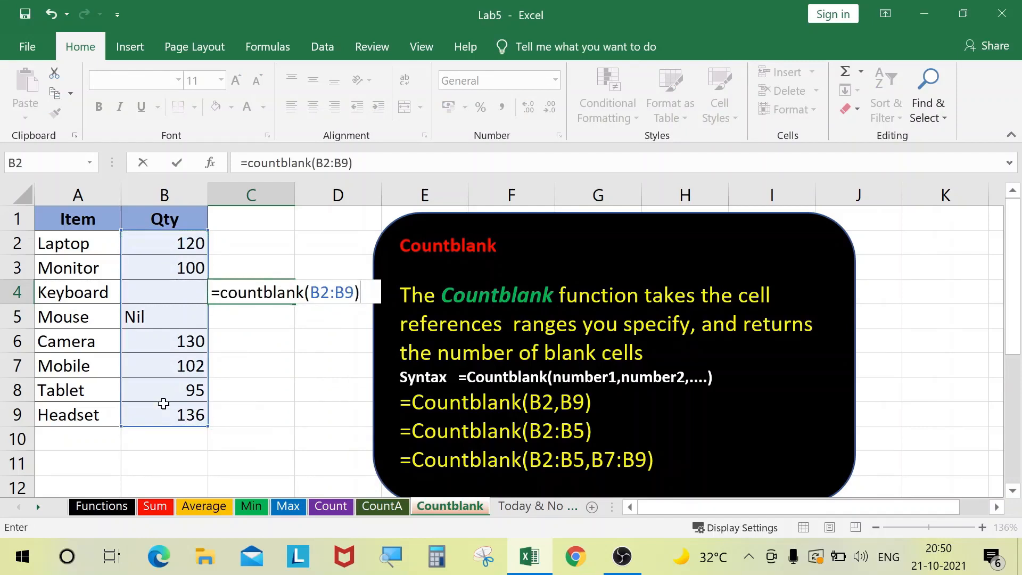
key("Return")
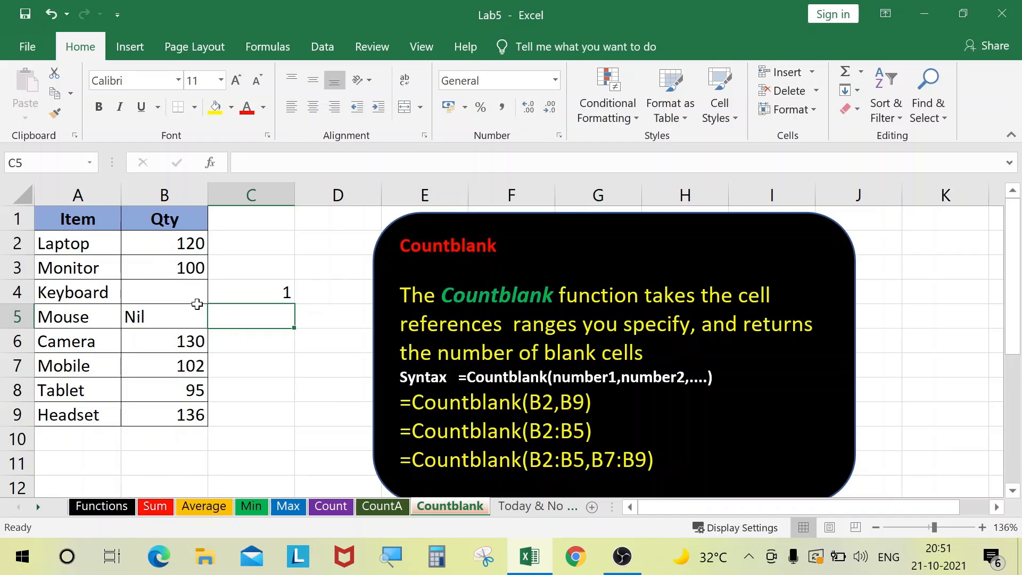
left_click(263, 293)
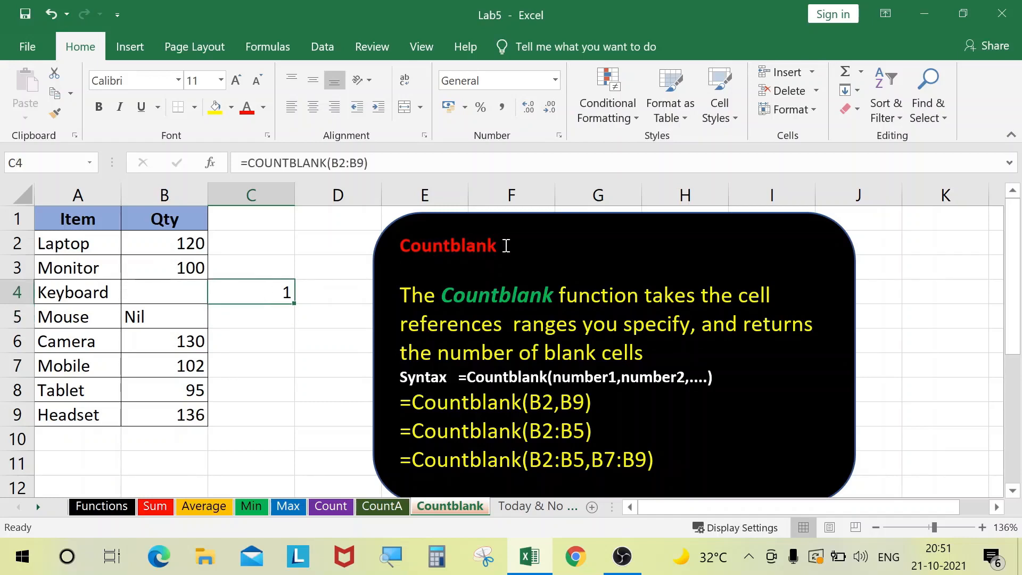
Clear the Tablet quantity in cell B8 of the Countblank sheet to update the formula in C4.
left_click(157, 394)
key("Delete")
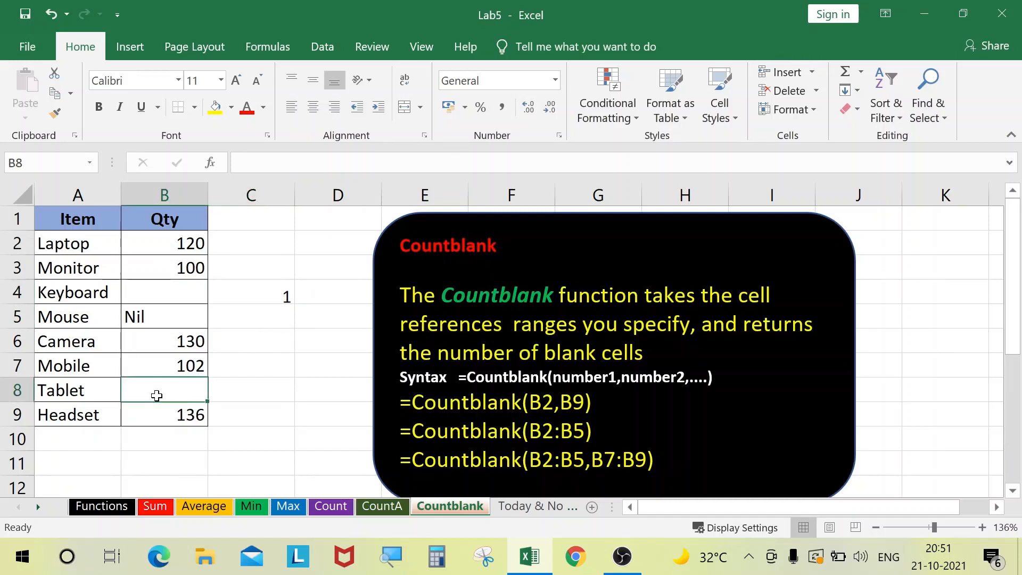
left_click(274, 403)
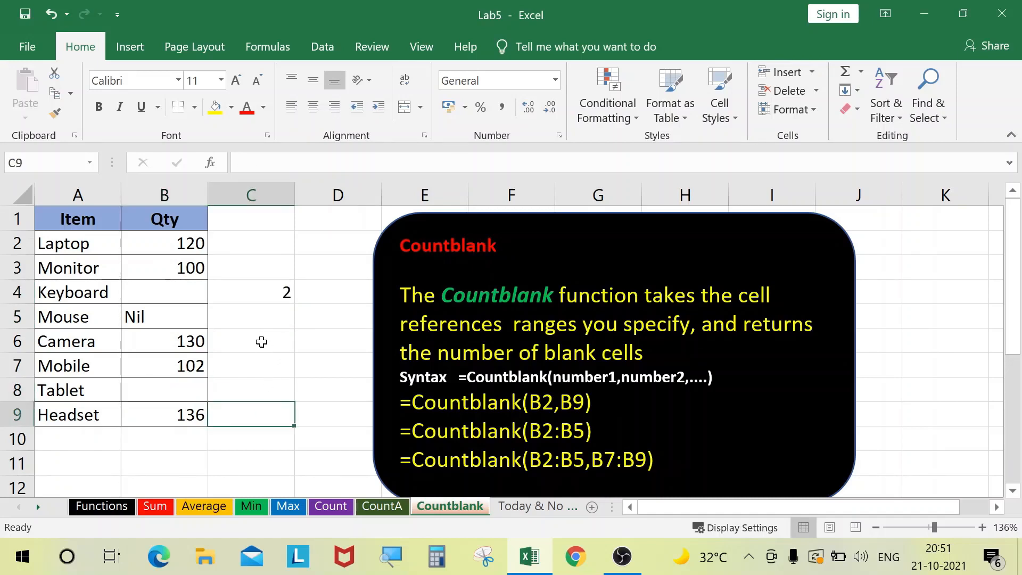
left_click(296, 347)
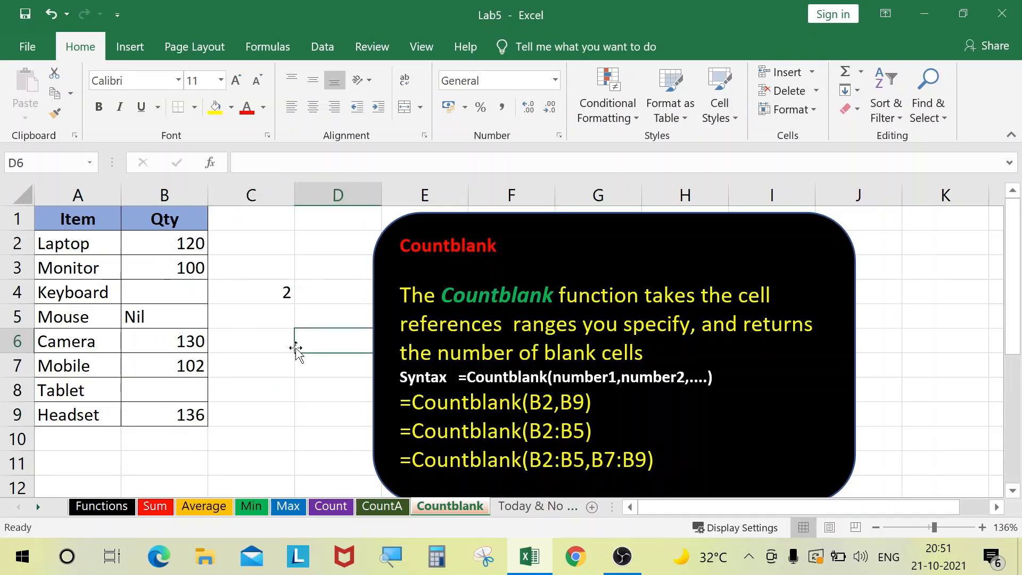
Enter a second COUNTBLANK formula, =countblank(B2:B9), in cell C6 of the Countblank sheet.
left_click(269, 341)
type("=co")
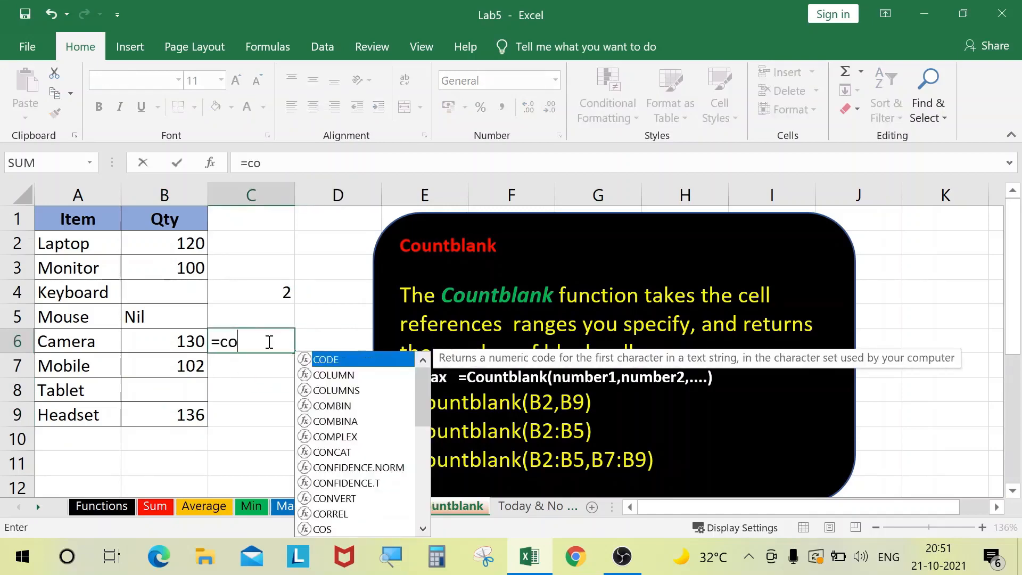
type("untblank(")
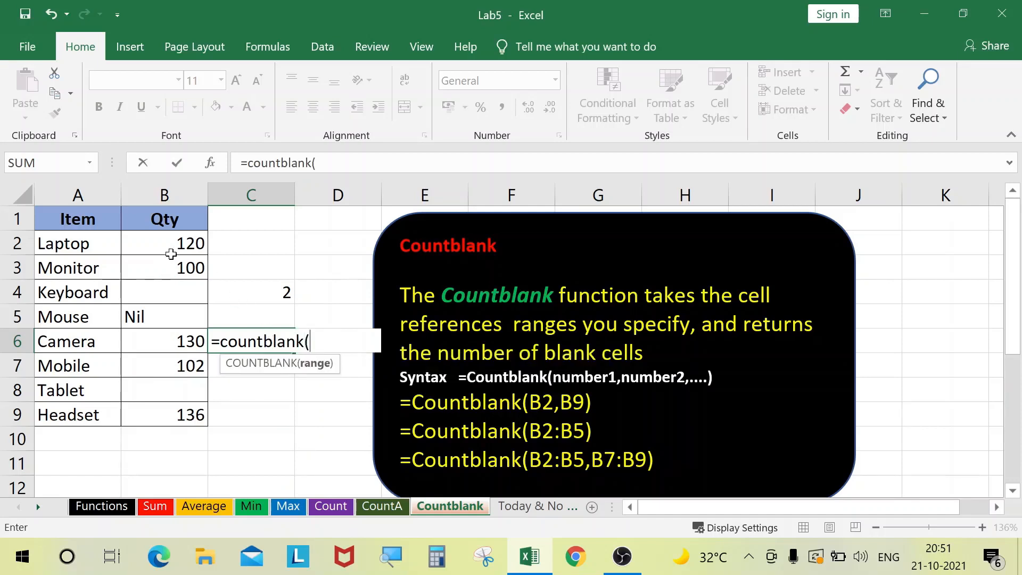
left_click_drag(167, 242, 167, 410)
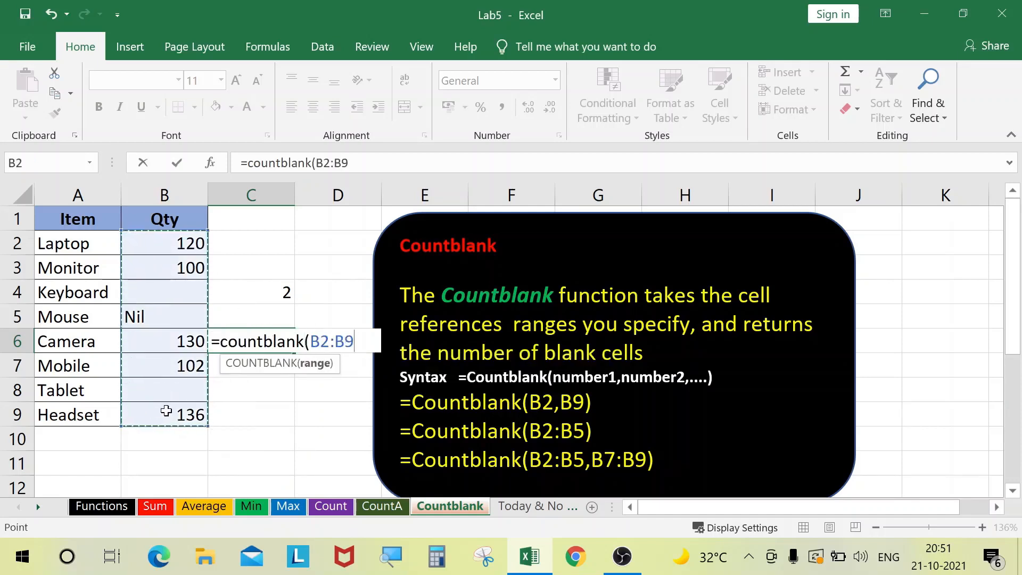
type(")")
key("Return")
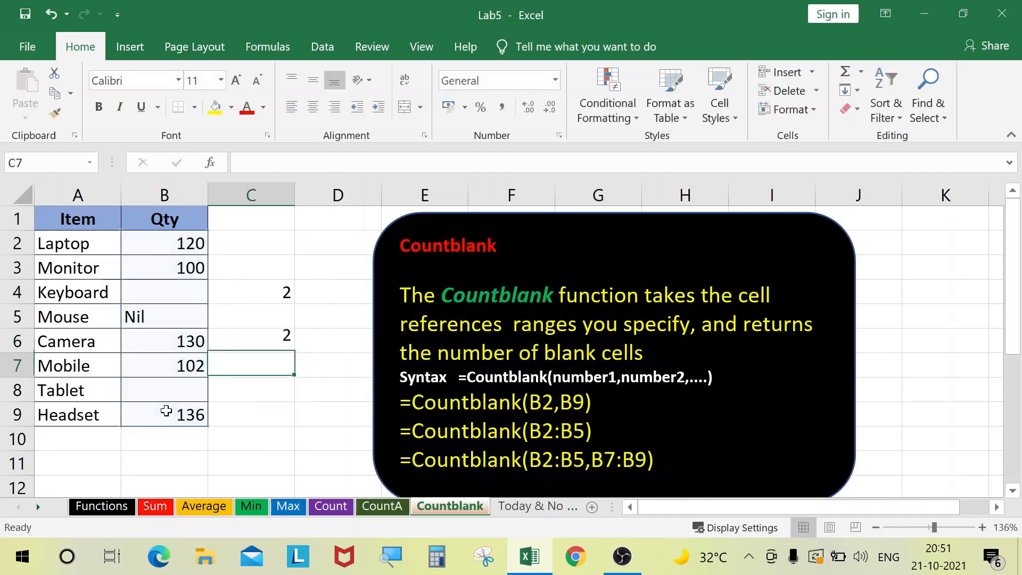
On the Today & Now sheet, enter =today() in cell B4 and widen column B.
left_click(515, 507)
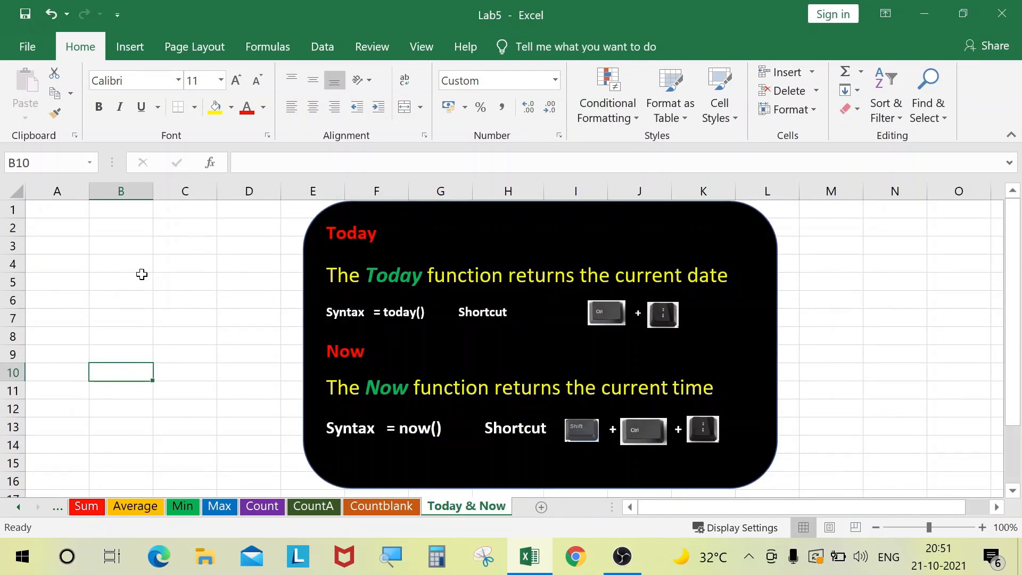
left_click(128, 263)
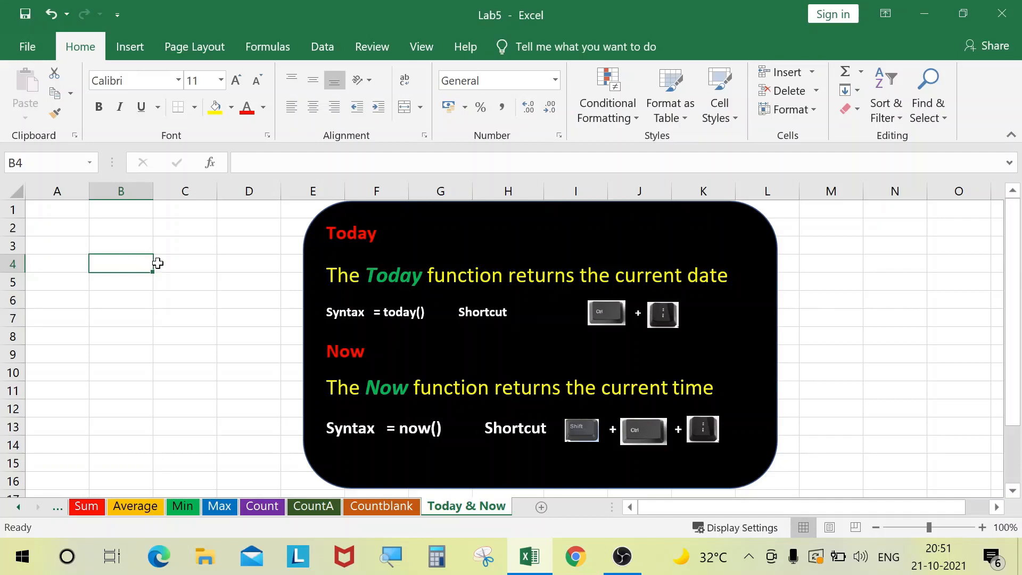
type("=tod")
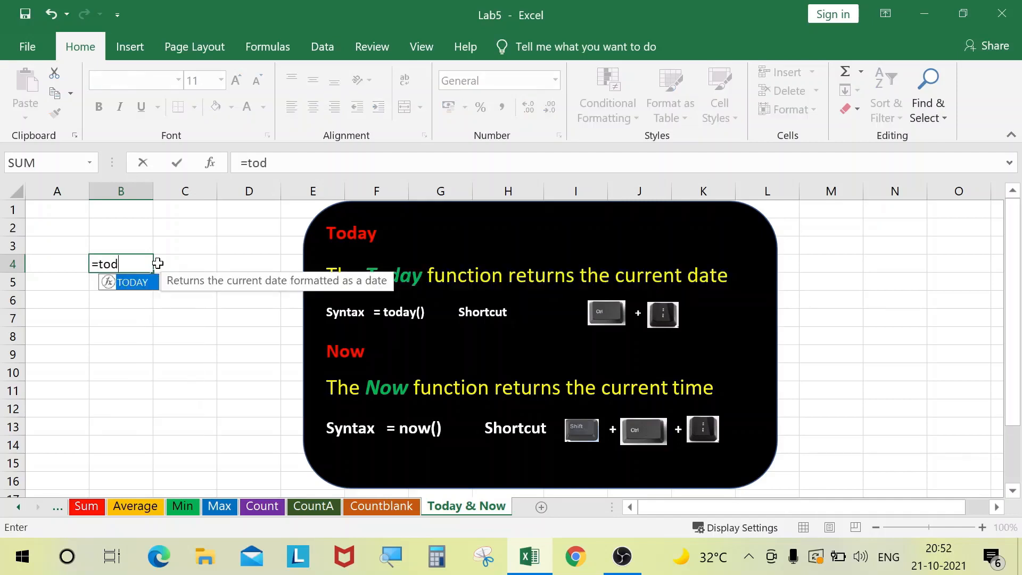
type("ay(")
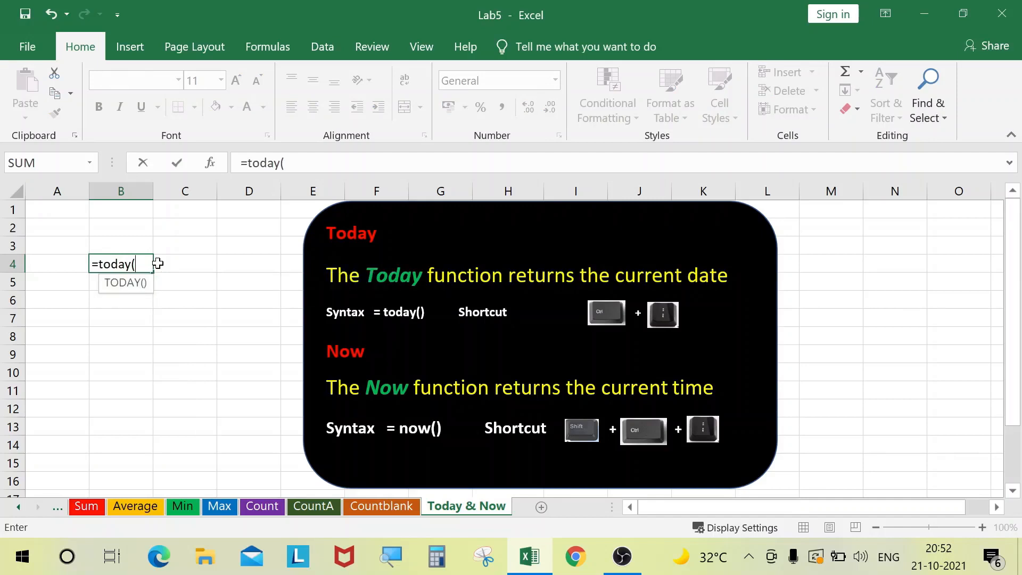
type(")")
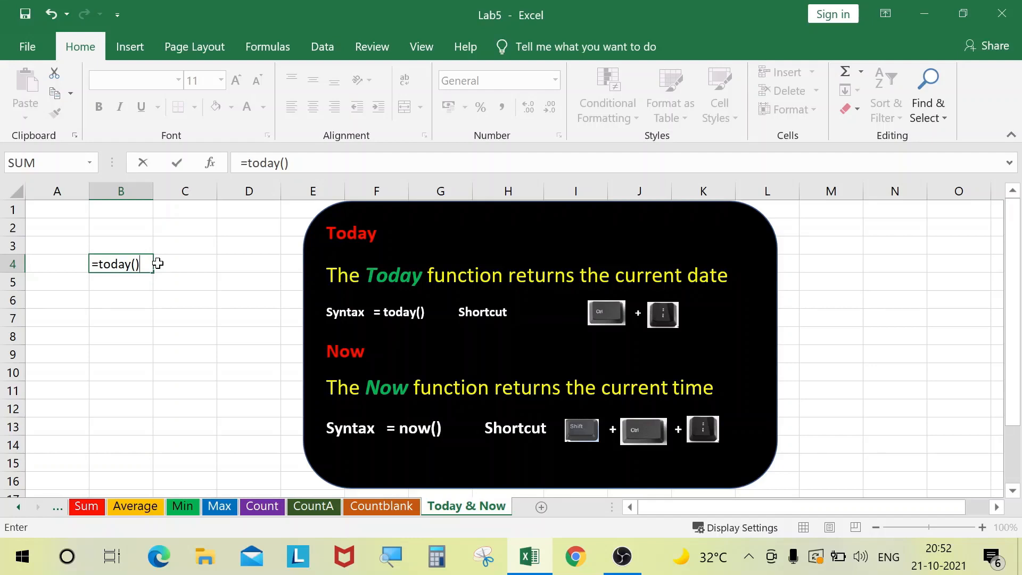
key("Return")
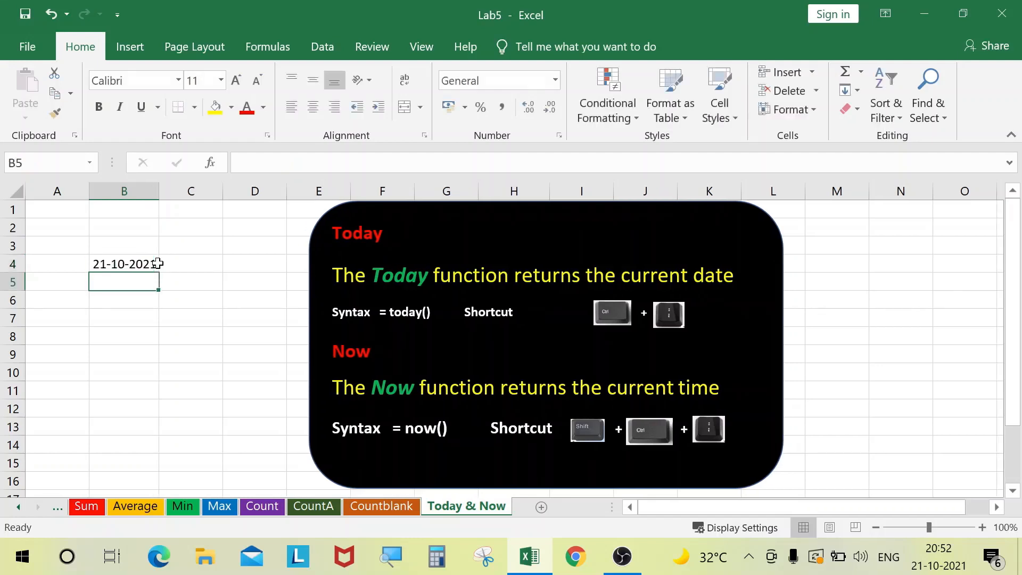
left_click_drag(159, 191, 182, 203)
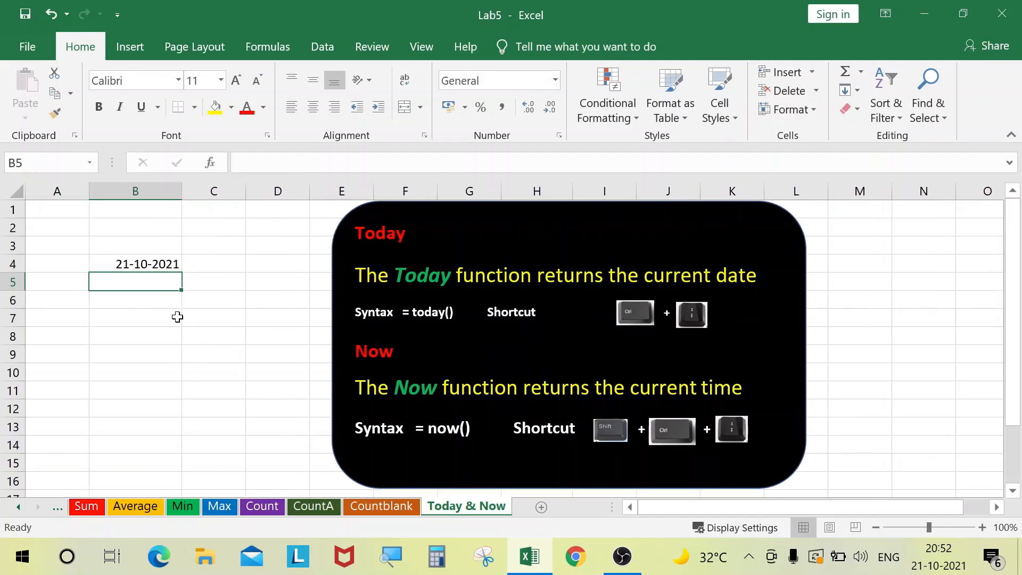
Insert the current date as a static value in cell B7 of the Today & Now sheet.
left_click(151, 316)
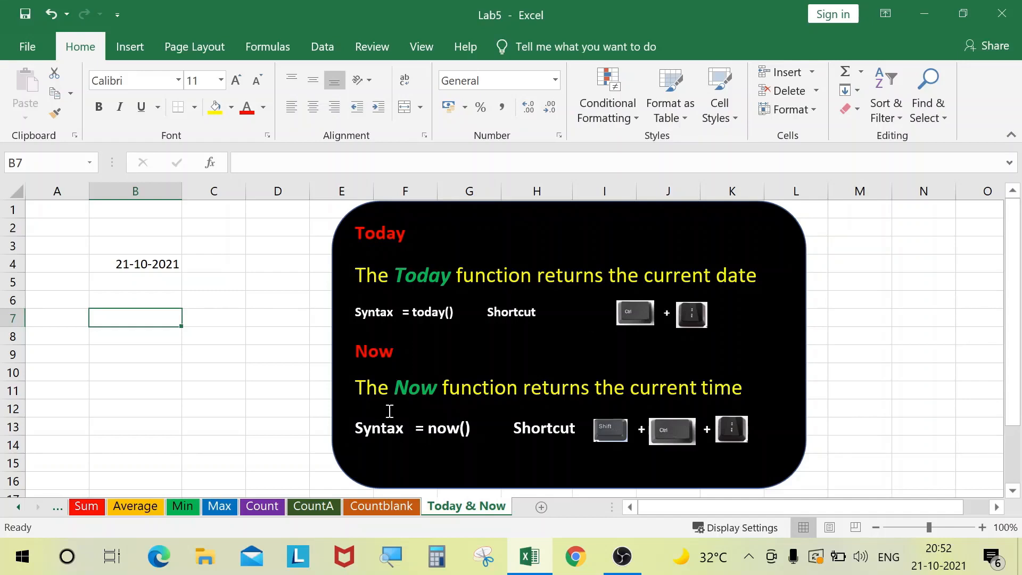
key("ctrl+semicolon")
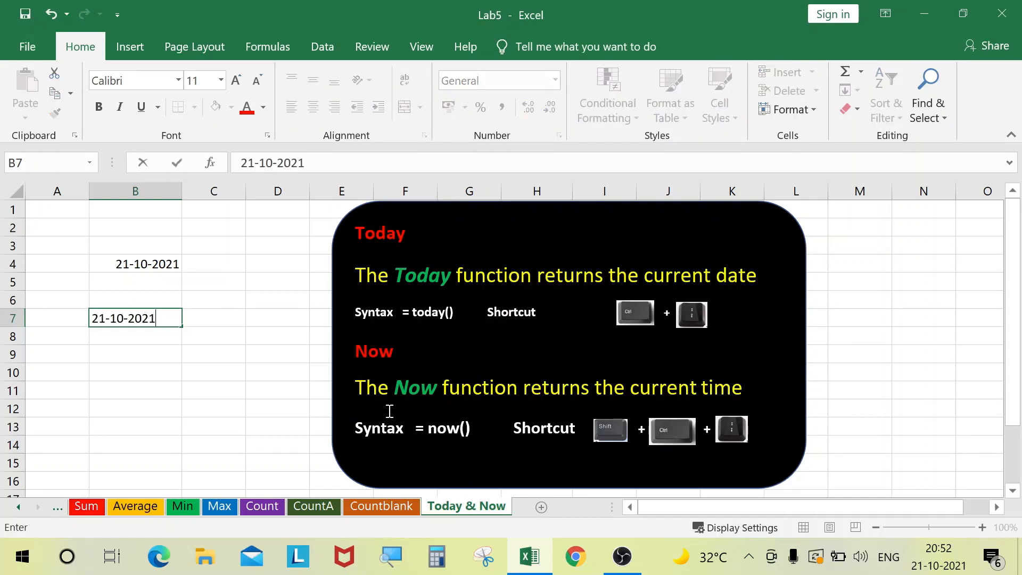
left_click(240, 406)
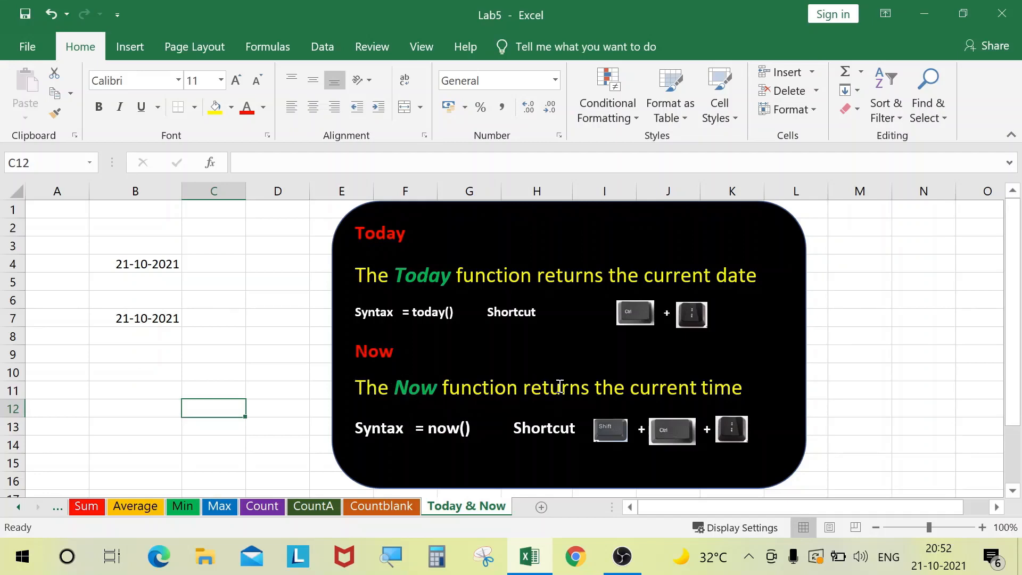
Enter =now() in cell C11 to return the current date and time.
left_click(140, 393)
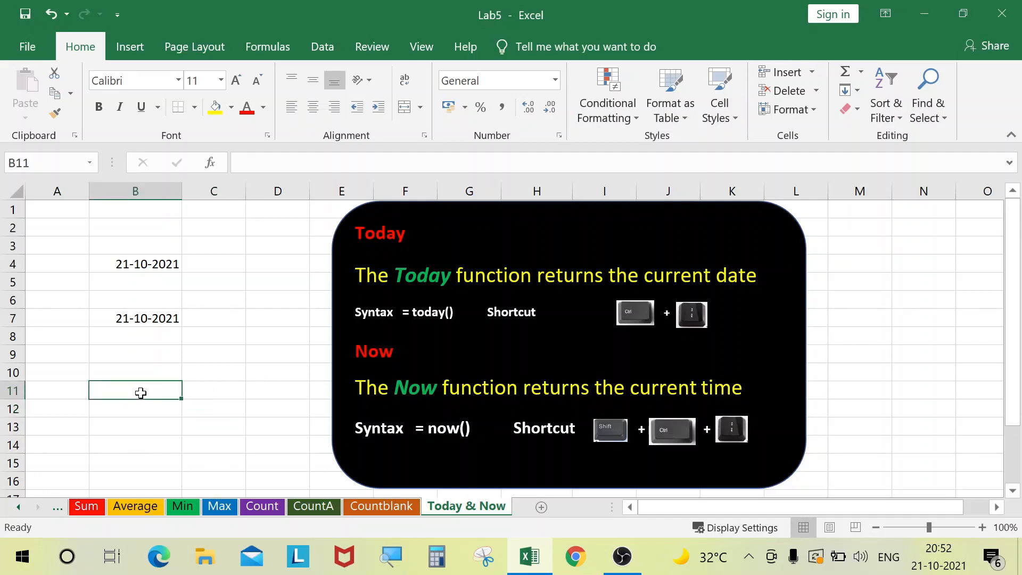
left_click(215, 387)
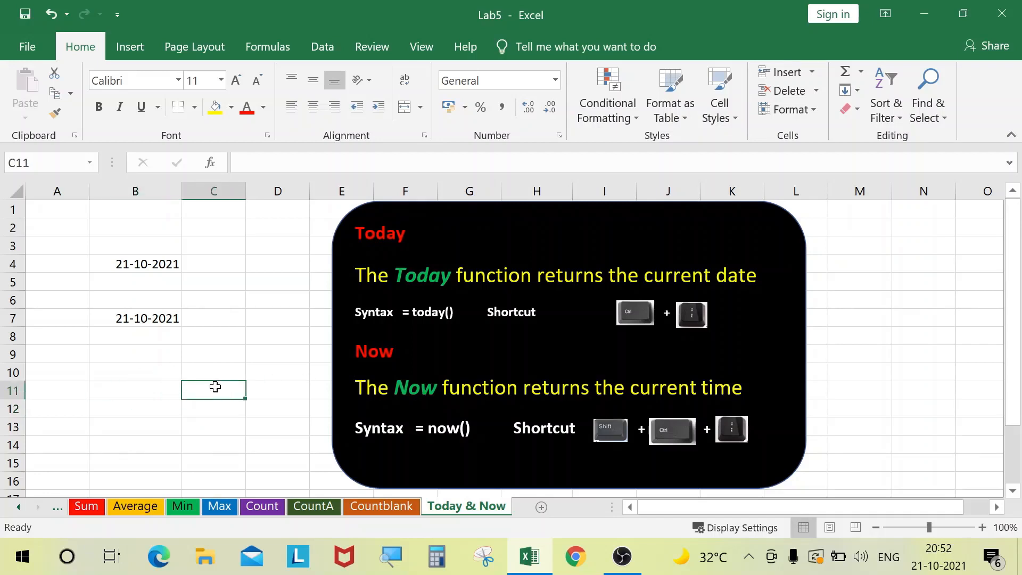
type("=n")
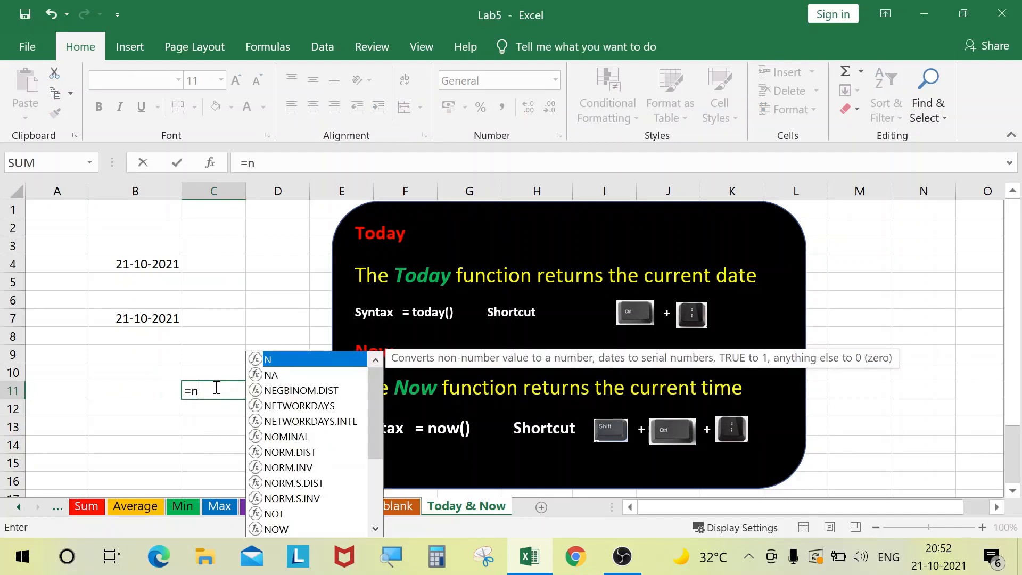
type("ow")
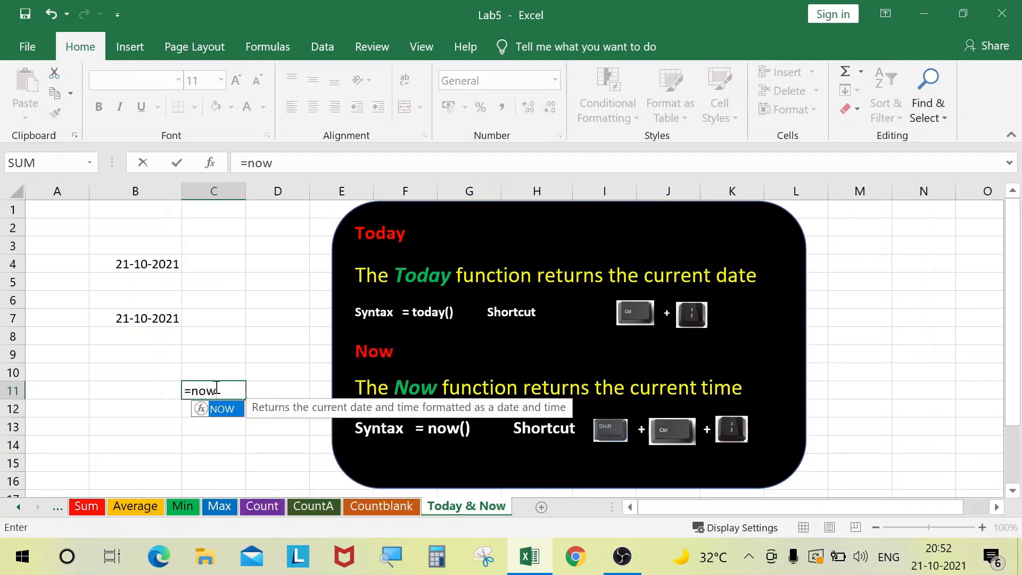
type("()")
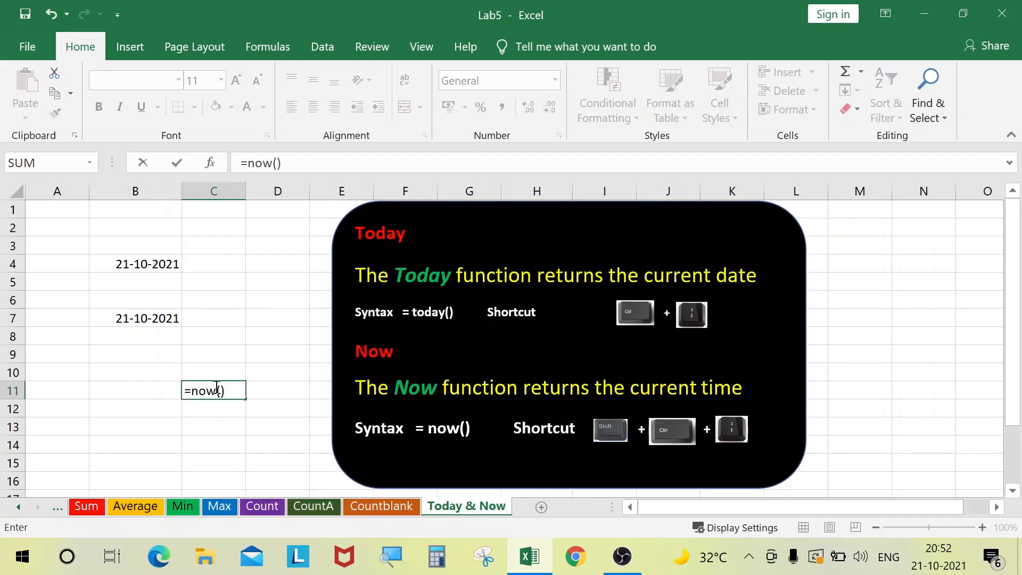
key("Return")
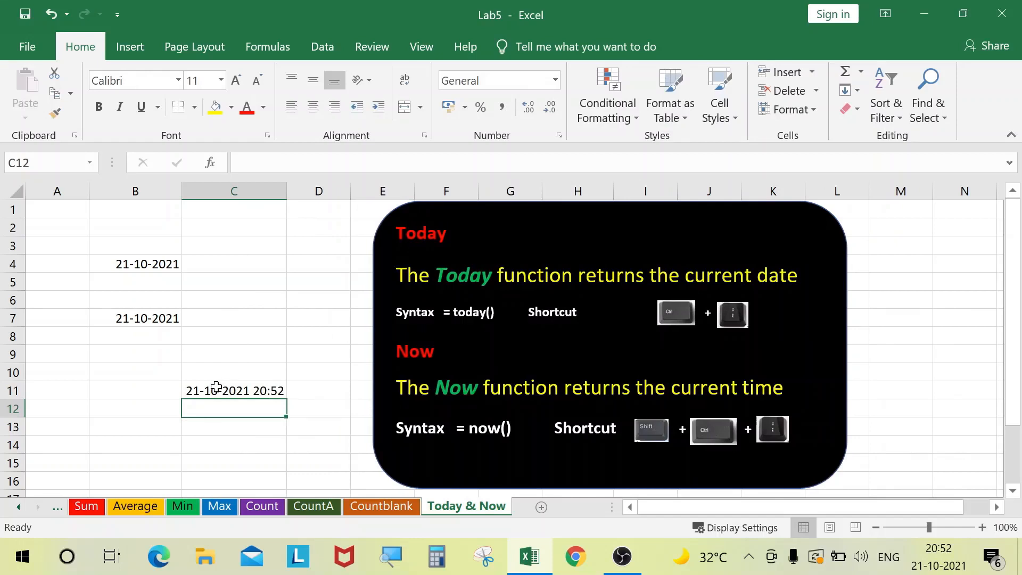
Change the custom number format of cell C11 to hh:mm so only the time part is displayed.
left_click(233, 392)
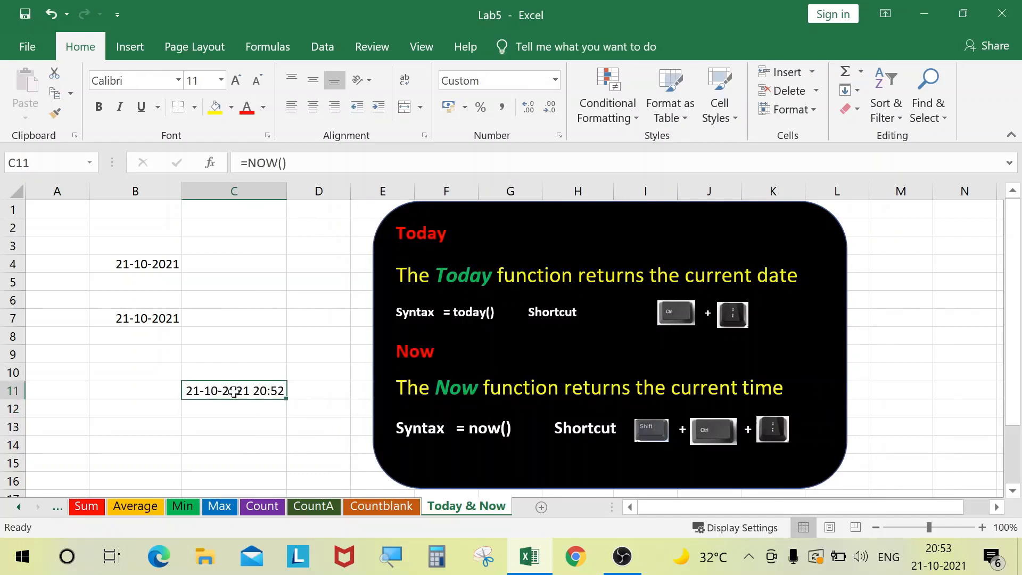
left_click(559, 136)
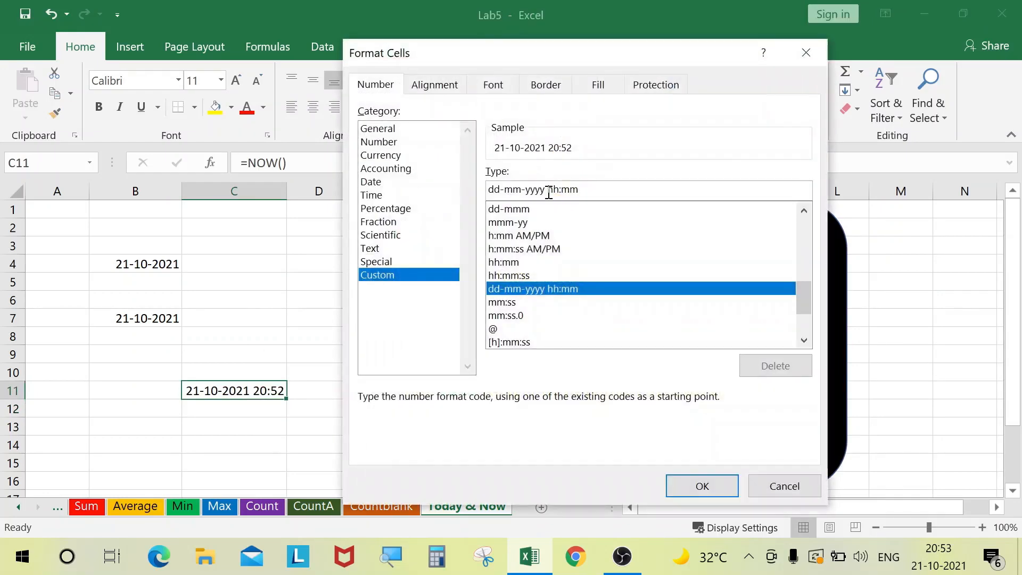
left_click_drag(547, 190, 462, 189)
key("Delete")
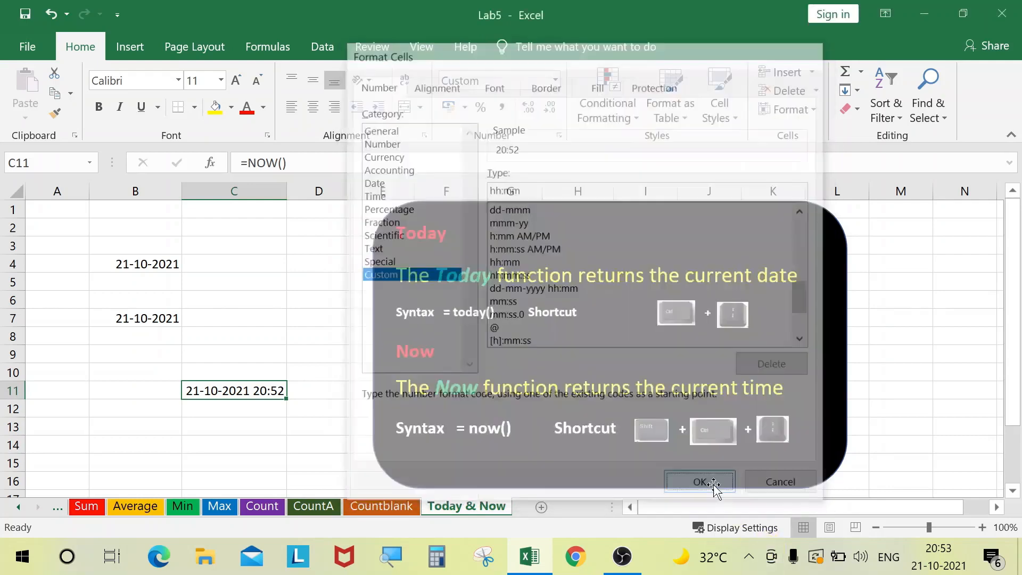
left_click(710, 485)
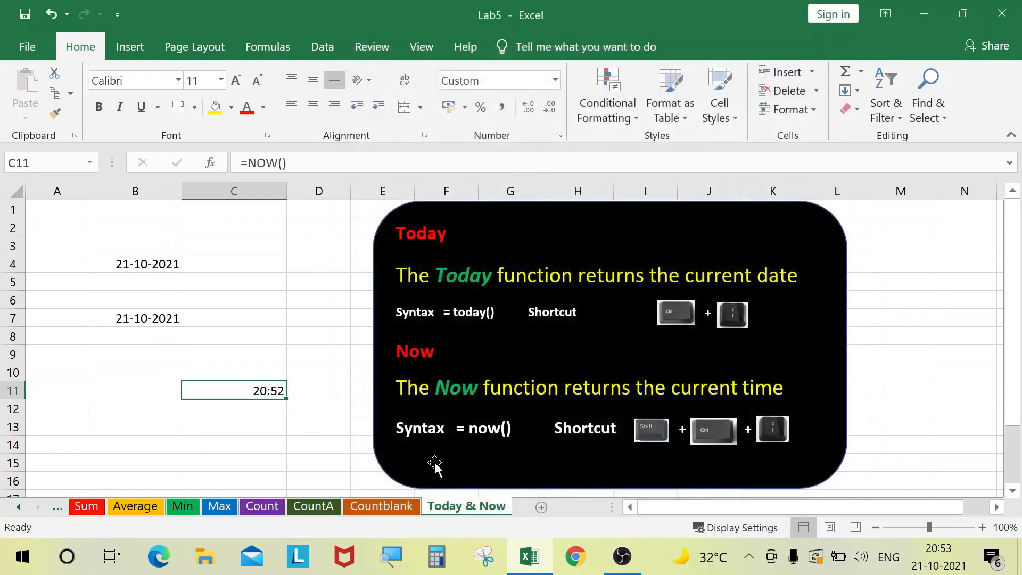
Enter a second NOW formula, =now(), in cell D6 of the Today & Now sheet.
left_click(317, 317)
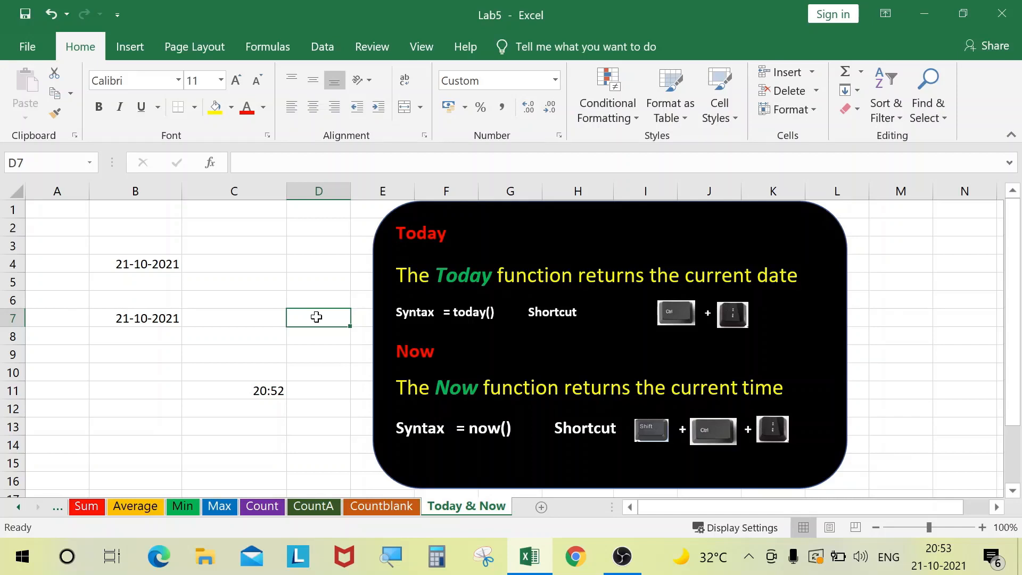
left_click(321, 301)
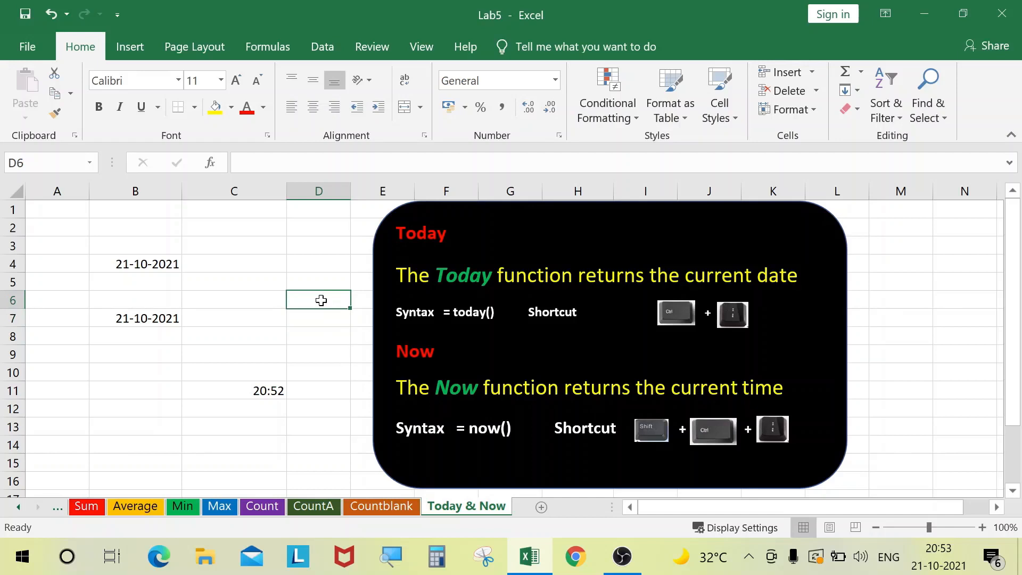
type("=now")
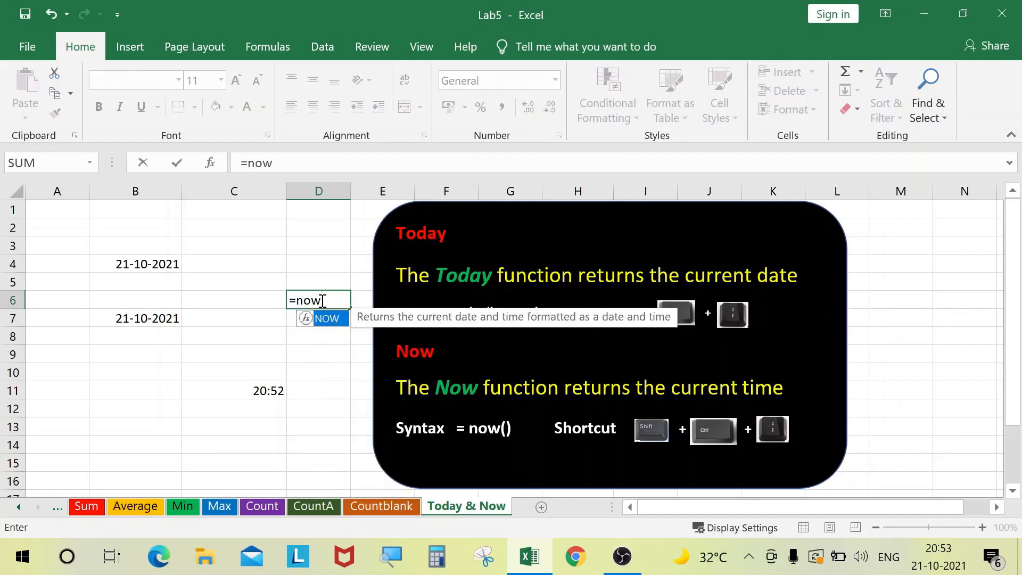
type("()")
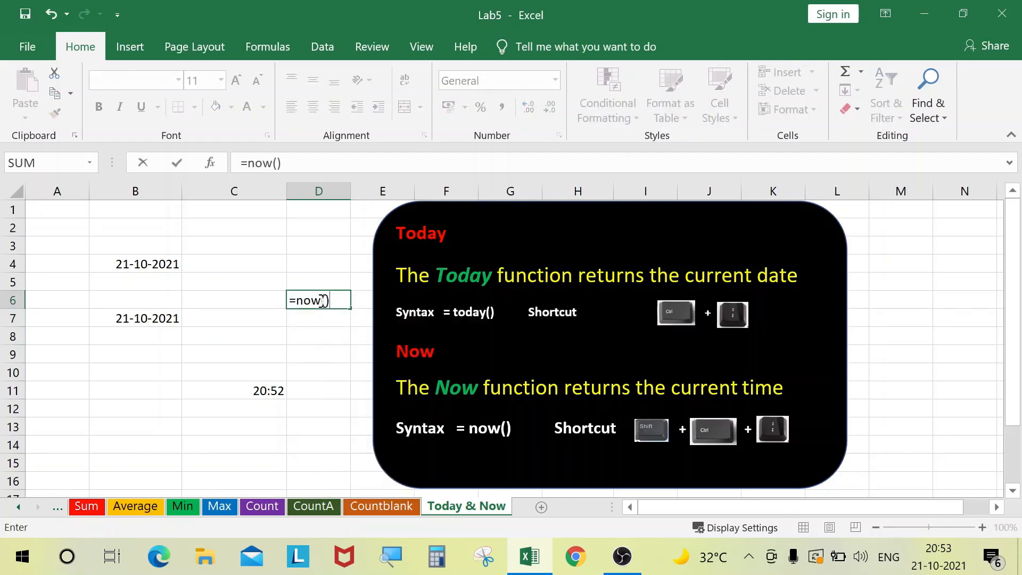
key("Return")
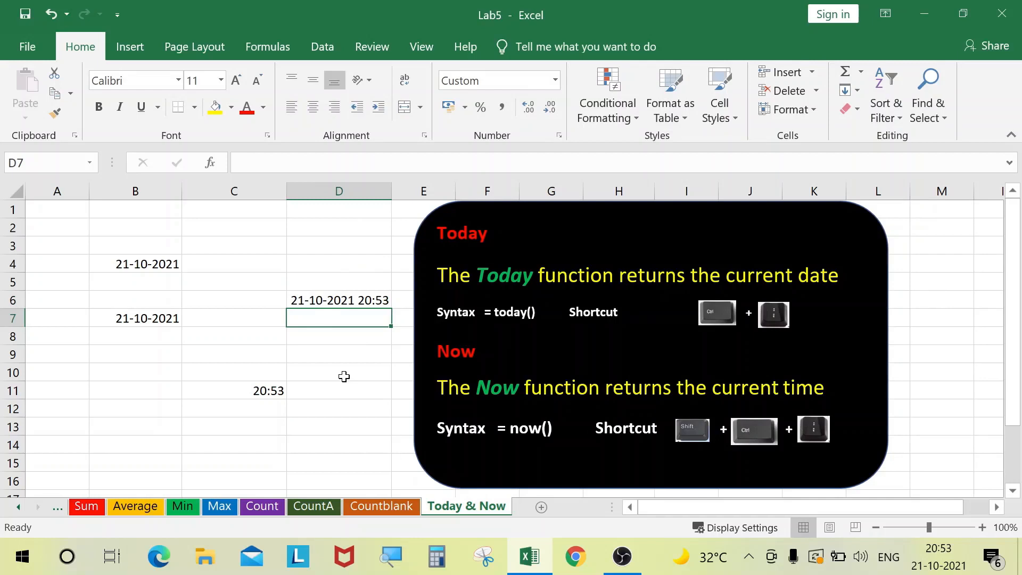
Insert the current time as a static value in cell D7 and check the cell's content.
key("ctrl+shift+semicolon")
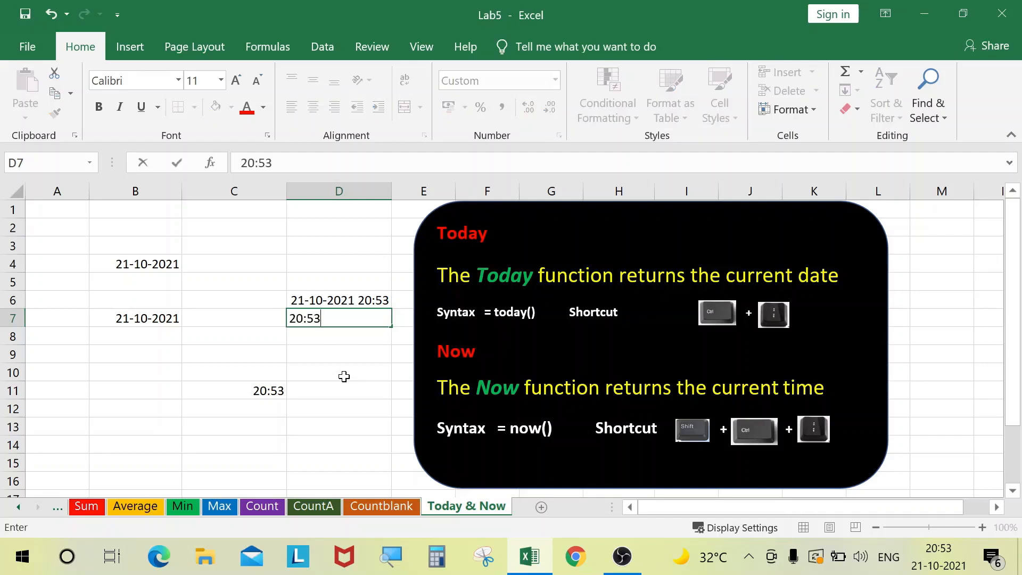
key("Return")
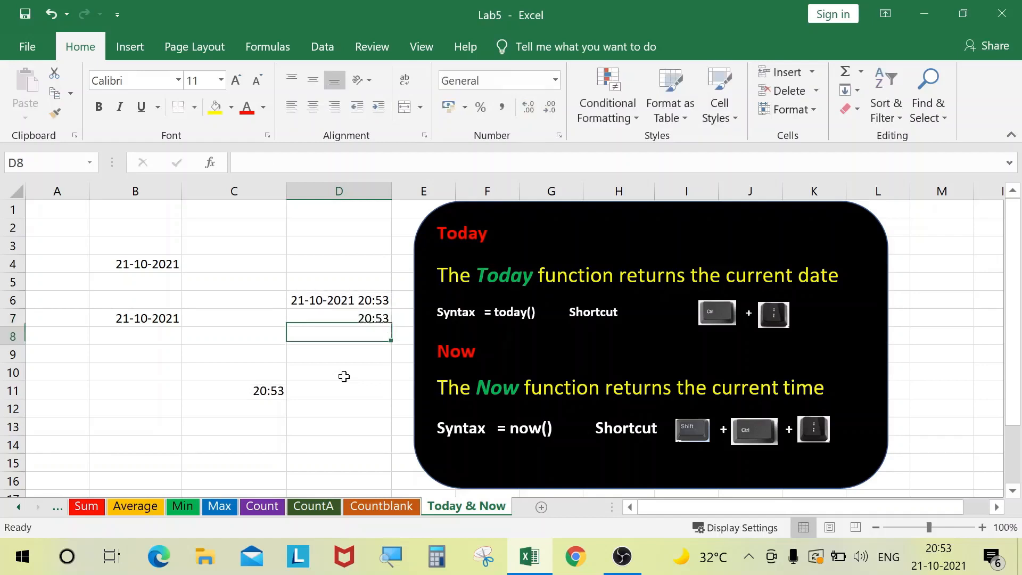
left_click(375, 317)
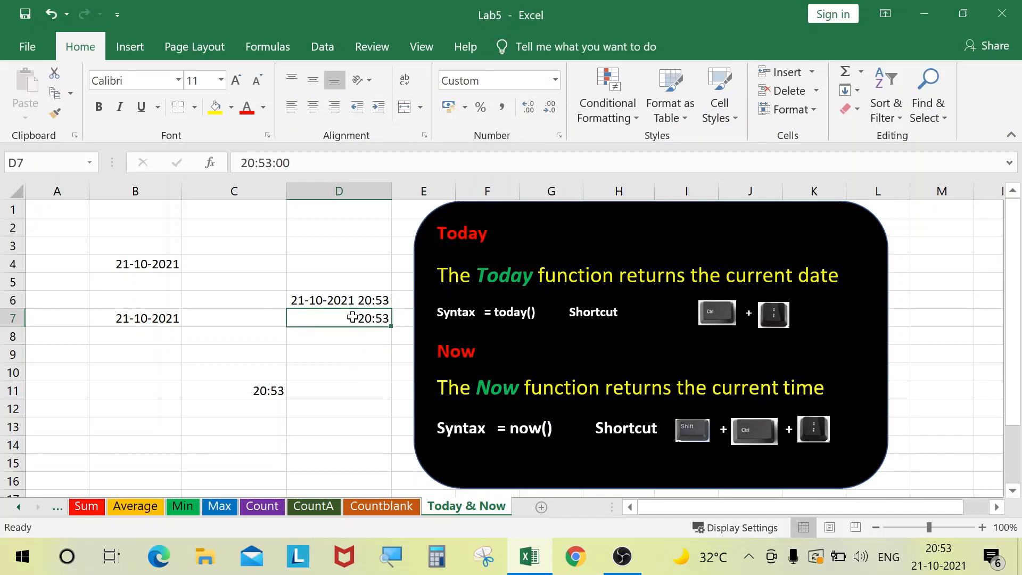